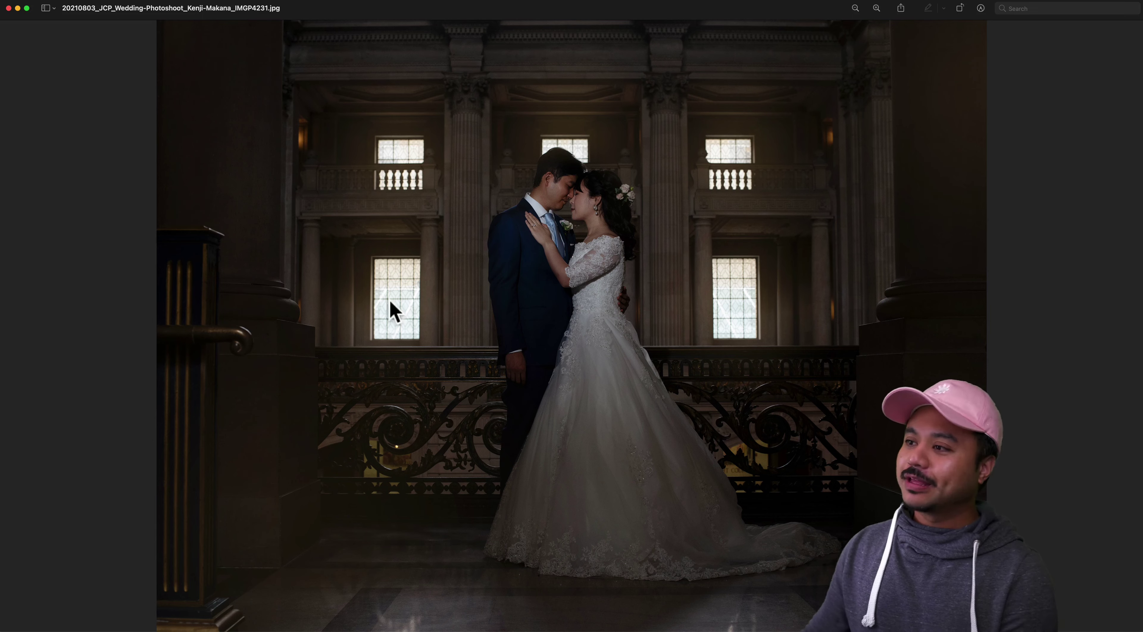
# Switch from Preview to the Collaboard board open in Chrome
pyautogui.press('super+Tab')
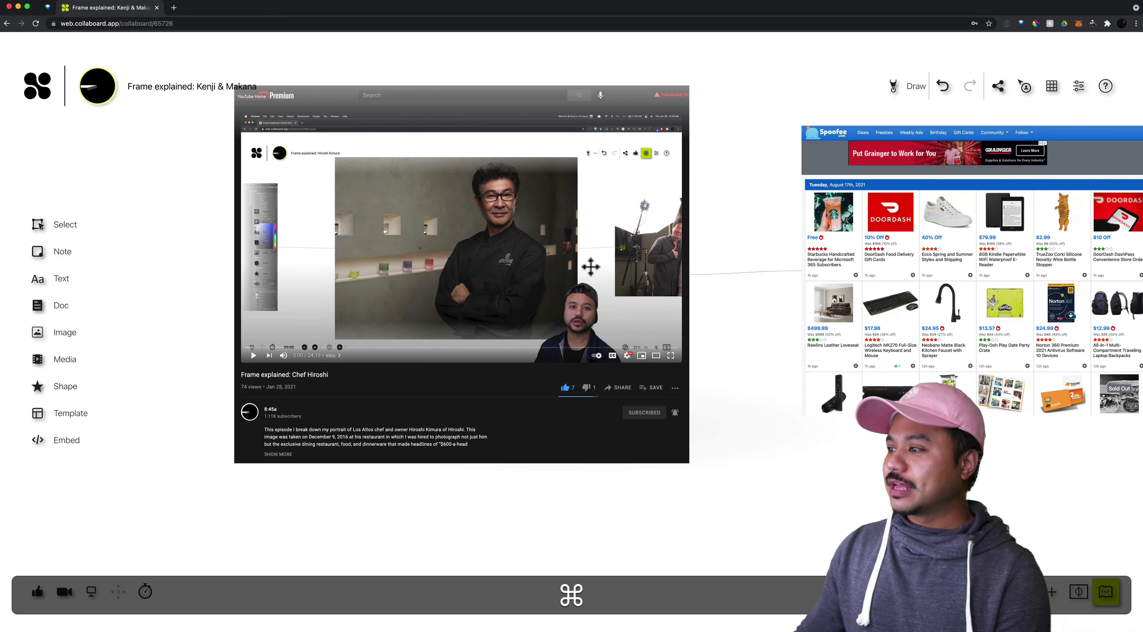
# Pan past the Spoofee, Lightroom and staircase frames to centre the large dark couple photo
pyautogui.press('space')
pyautogui.moveTo(793, 232); pyautogui.dragTo(241, 262)
pyautogui.moveTo(726, 269); pyautogui.dragTo(288, 245)
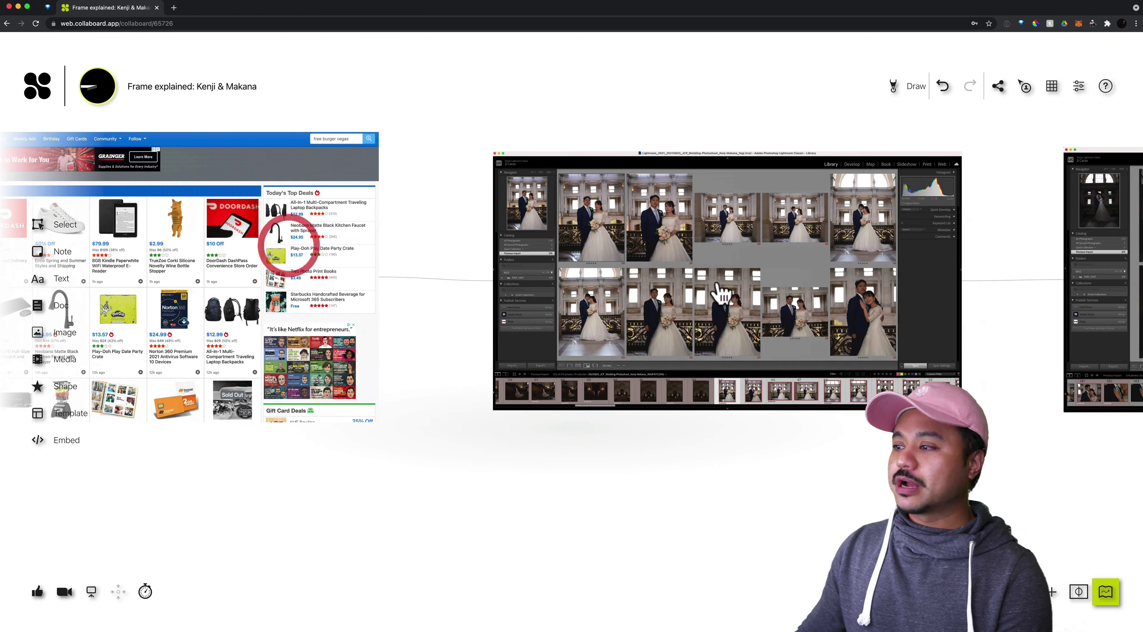
pyautogui.moveTo(762, 291); pyautogui.dragTo(346, 284)
pyautogui.moveTo(734, 317); pyautogui.dragTo(402, 340)
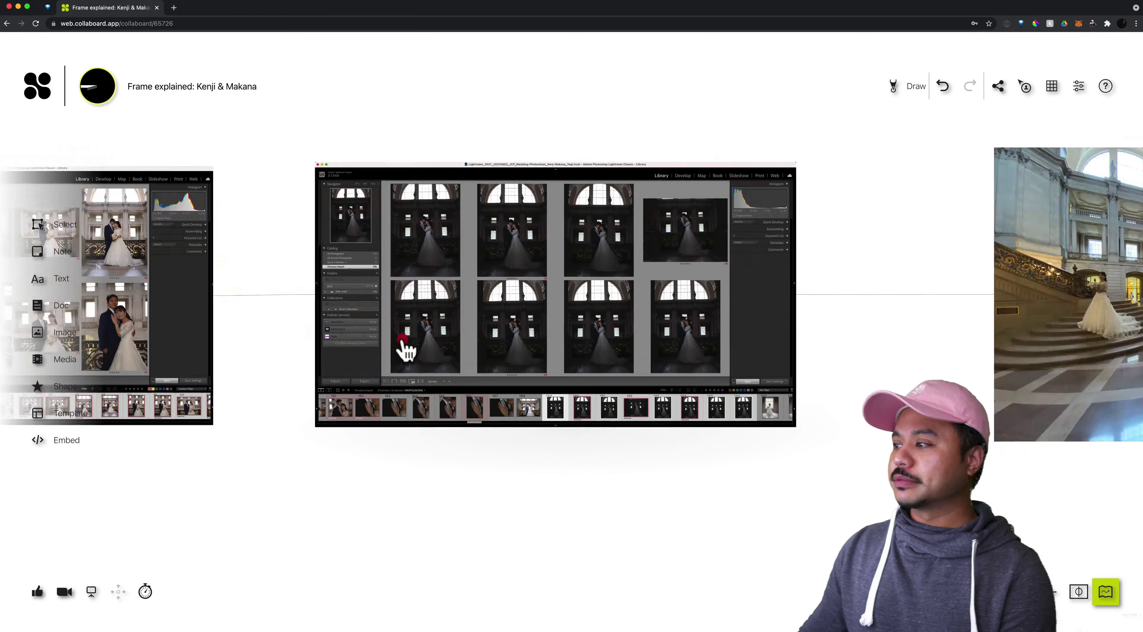
pyautogui.moveTo(887, 337); pyautogui.dragTo(400, 332)
pyautogui.moveTo(932, 342); pyautogui.dragTo(508, 341)
pyautogui.moveTo(865, 350); pyautogui.dragTo(520, 352)
pyautogui.moveTo(735, 337); pyautogui.dragTo(285, 321)
pyautogui.moveTo(834, 354); pyautogui.dragTo(783, 354)
pyautogui.moveTo(676, 352); pyautogui.dragTo(949, 357)
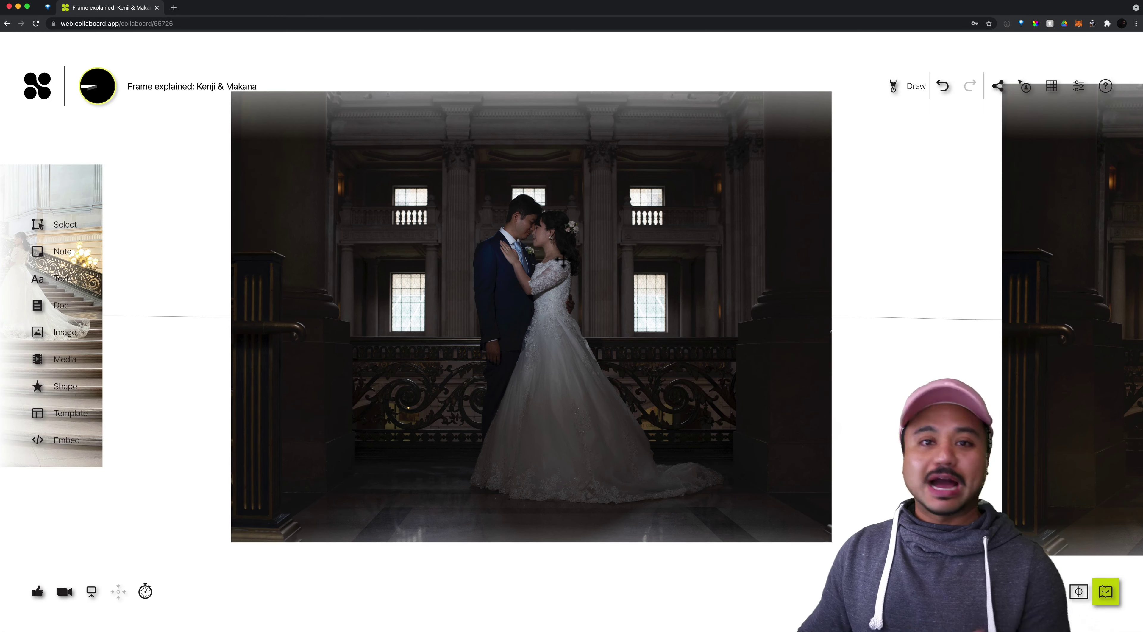
# Zoom out, pan back and zoom in on the Spoofee deals page with the $79.99 Kindle
pyautogui.scroll(-5, 562, 262)
pyautogui.moveTo(497, 288); pyautogui.dragTo(1000, 281)
pyautogui.hscroll(-15, 647, 290)
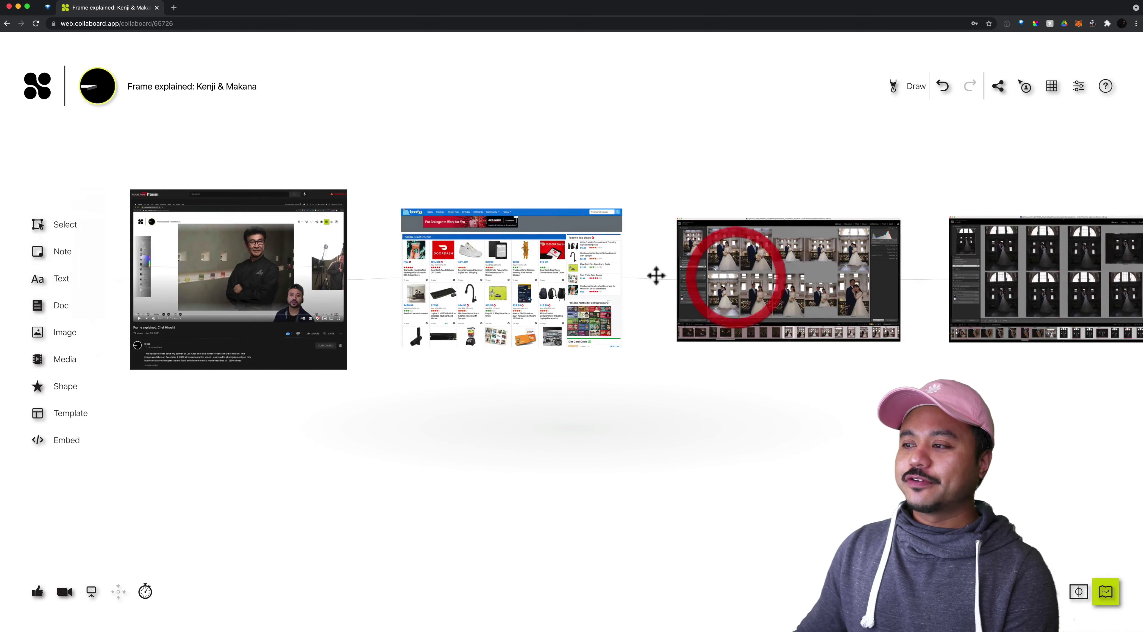
pyautogui.scroll(3, 654, 275)
pyautogui.hscroll(-5, 684, 293)
pyautogui.scroll(3, 684, 293)
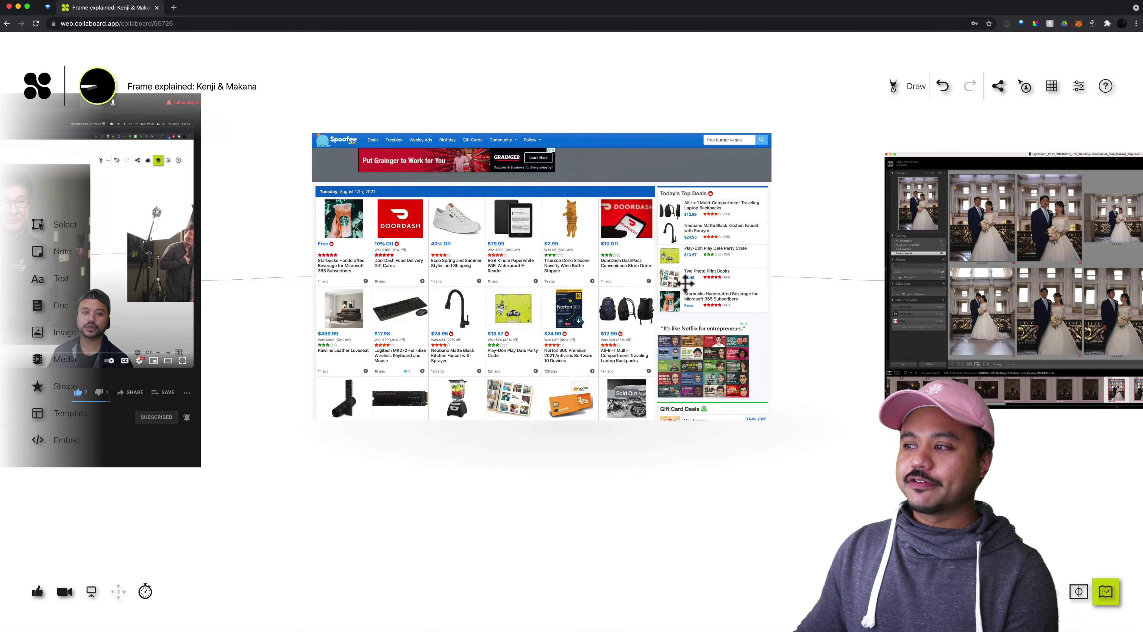
pyautogui.scroll(5, 590, 306)
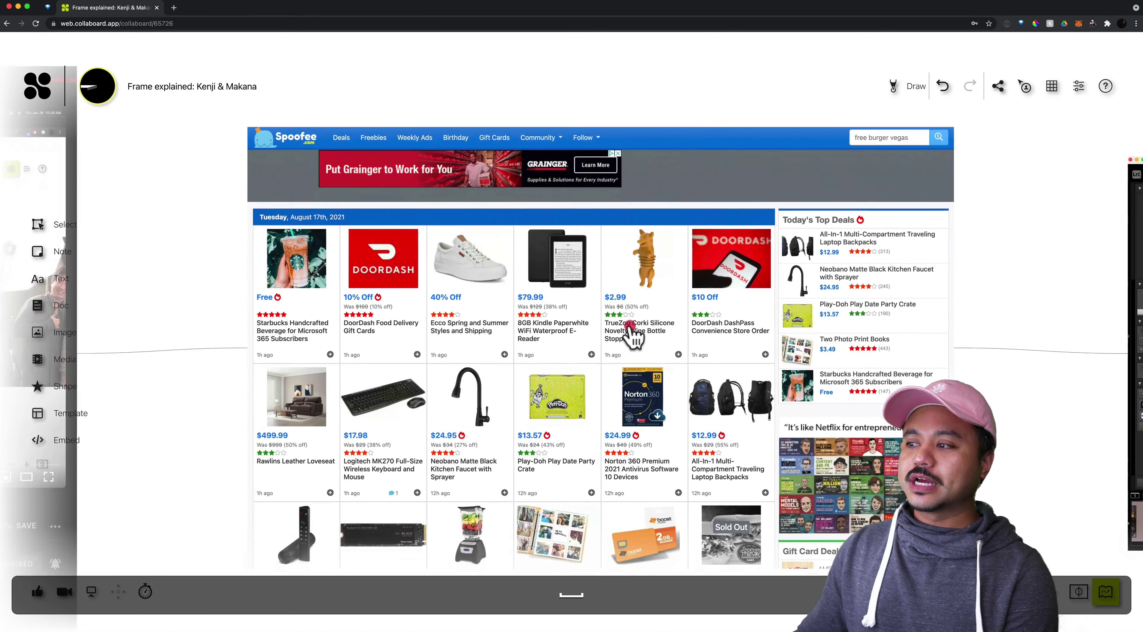
pyautogui.click(630, 326)
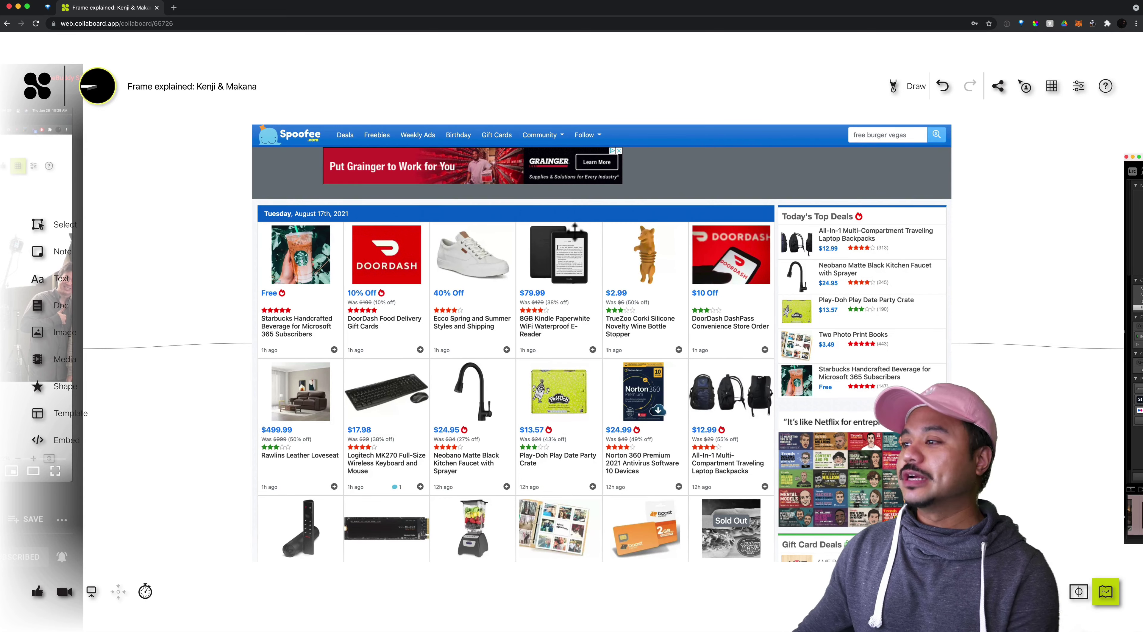
pyautogui.scroll(-5, 575, 228)
# Pan and zoom to centre the 'Frame explained: Chef Hiroshi' YouTube frame beside the Spoofee page
pyautogui.moveTo(477, 275); pyautogui.dragTo(794, 279)
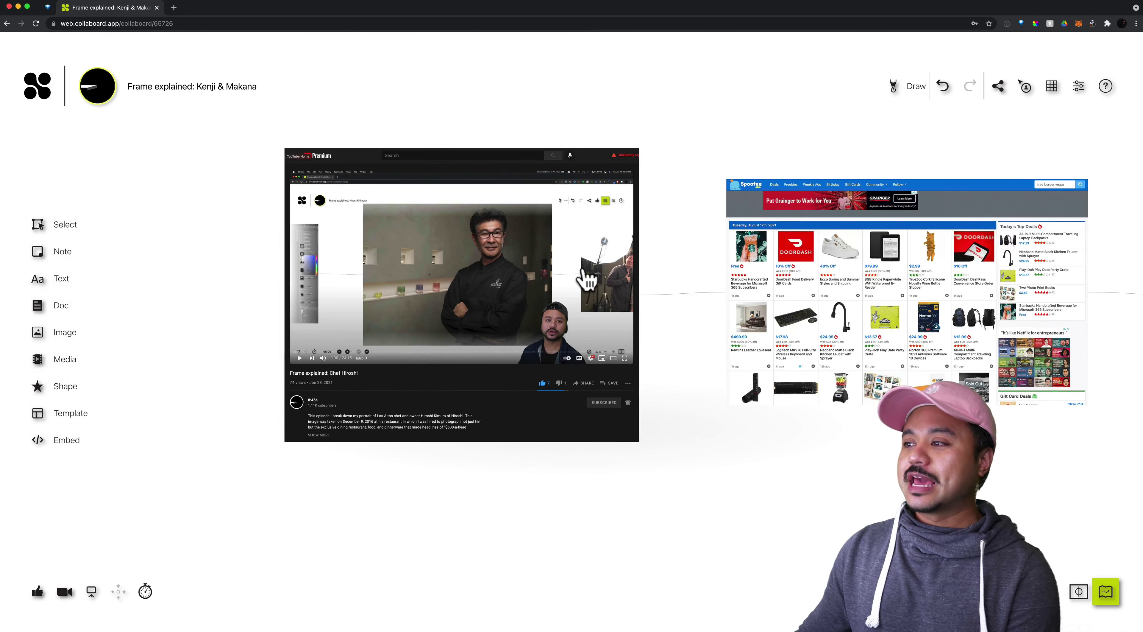
pyautogui.scroll(2, 581, 268)
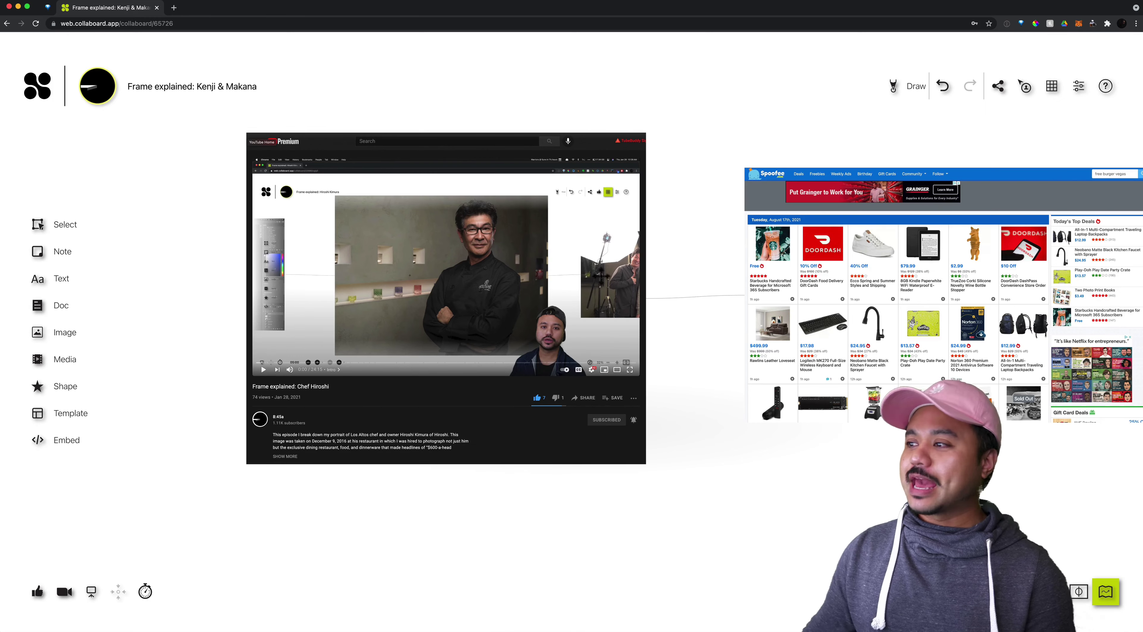
pyautogui.scroll(3, 539, 267)
pyautogui.hscroll(-1, 530, 284)
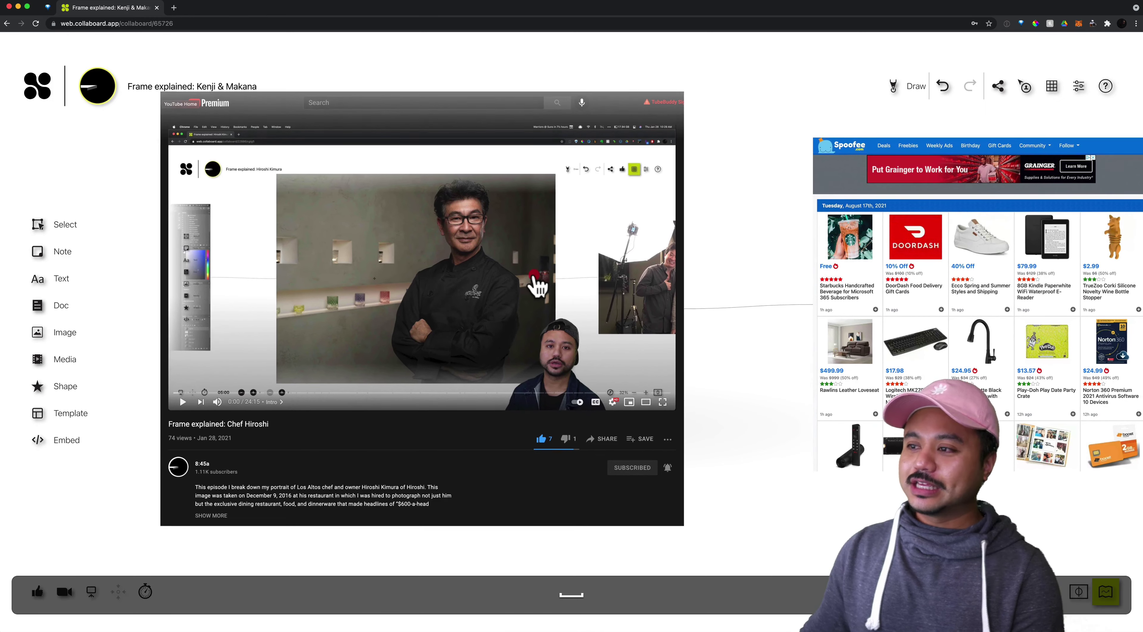
pyautogui.moveTo(470, 271); pyautogui.dragTo(554, 272)
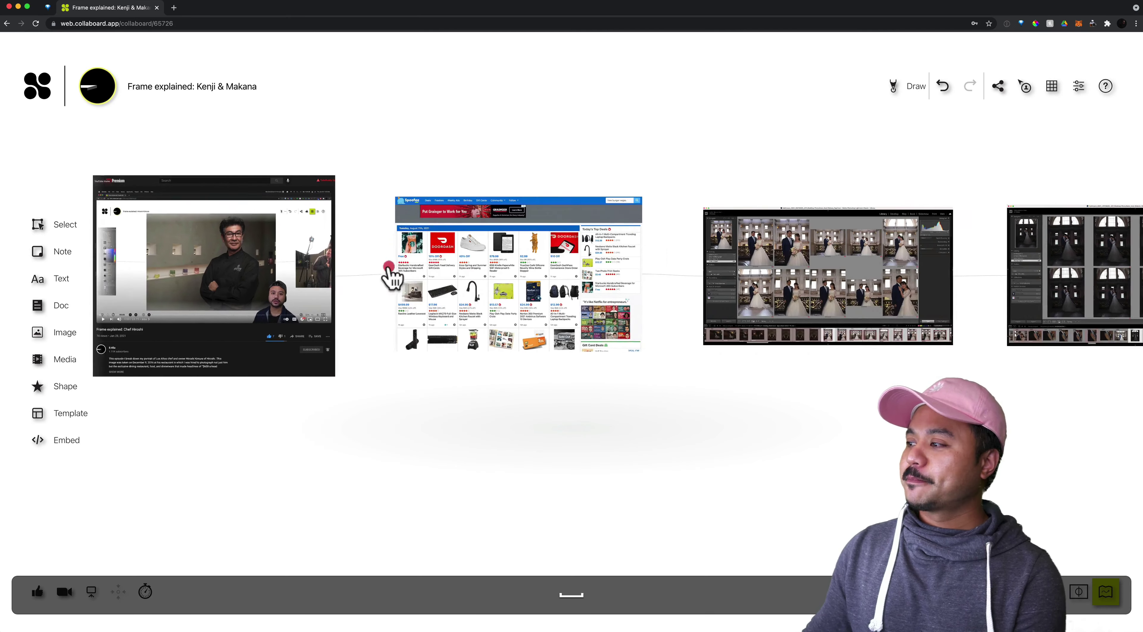
# Jump through the frame overview to the Lightroom Library grid of wedding photos
pyautogui.click(386, 269)
pyautogui.click(293, 293)
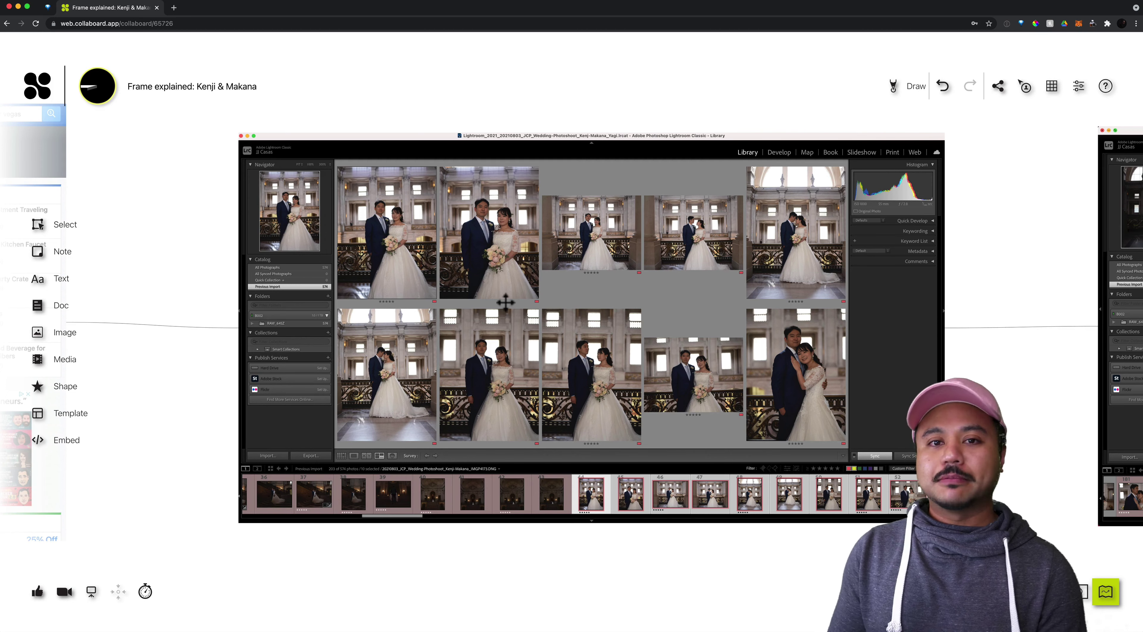
# Pan to the dark silhouette Lightroom screenshot, then zoom out to show the frame sequence
pyautogui.moveTo(645, 298); pyautogui.dragTo(461, 296)
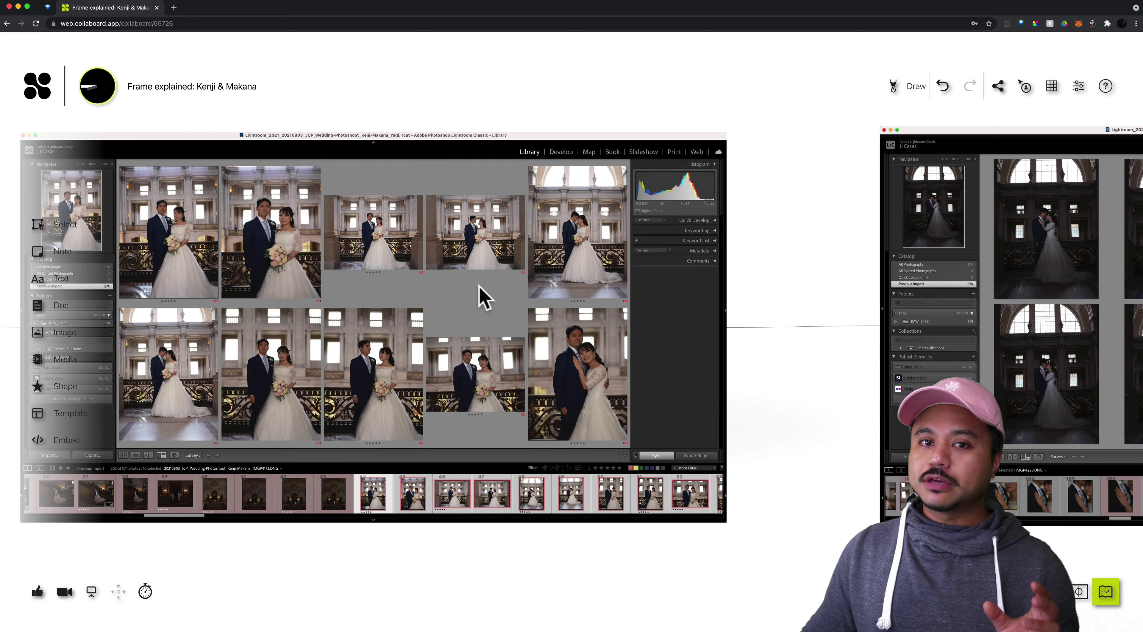
pyautogui.press('space')
pyautogui.moveTo(656, 298); pyautogui.dragTo(303, 300)
pyautogui.moveTo(833, 316); pyautogui.dragTo(611, 289)
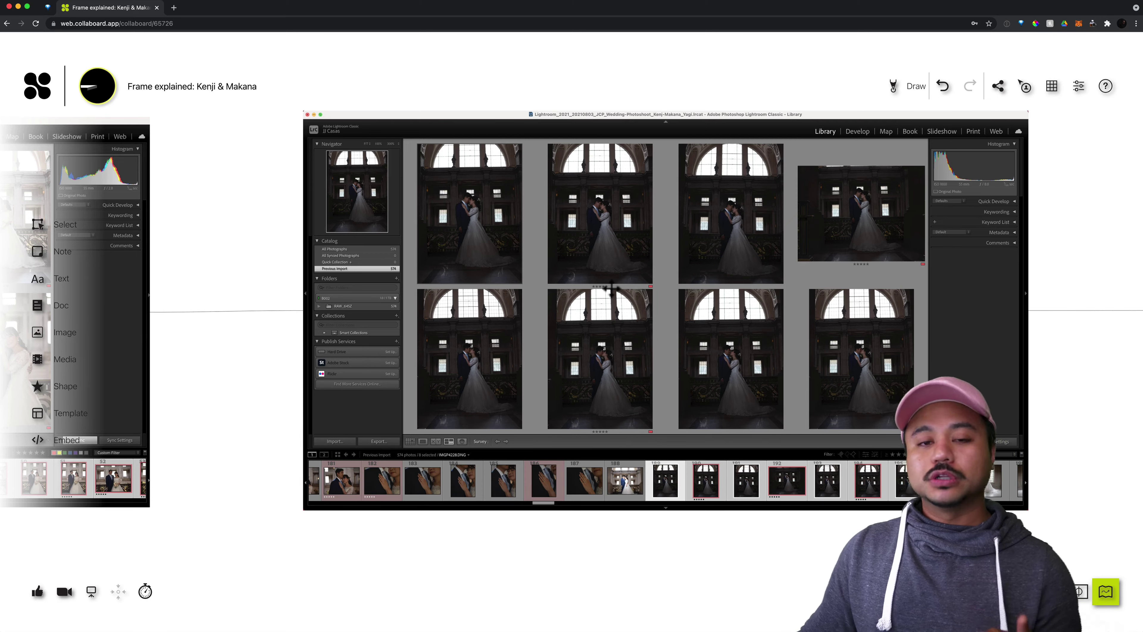
pyautogui.scroll(-5, 611, 288)
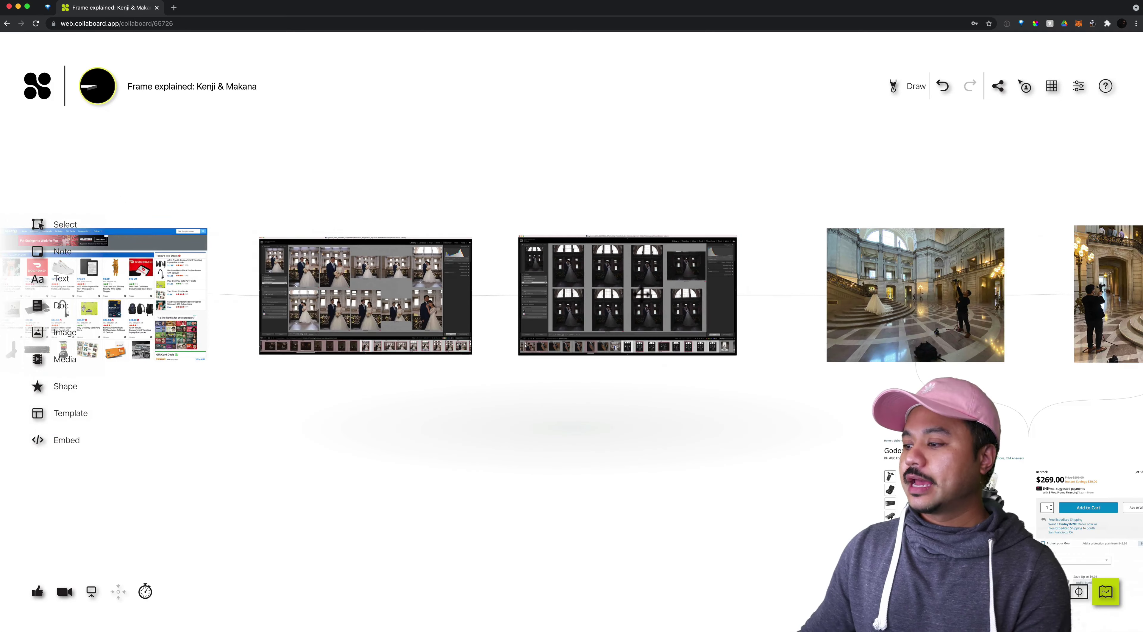
# Zoom into the City Hall photos and pan across the tripod, rotunda and staircase shots
pyautogui.moveTo(761, 289); pyautogui.dragTo(428, 283)
pyautogui.hscroll(5, 523, 289)
pyautogui.scroll(5, 518, 279)
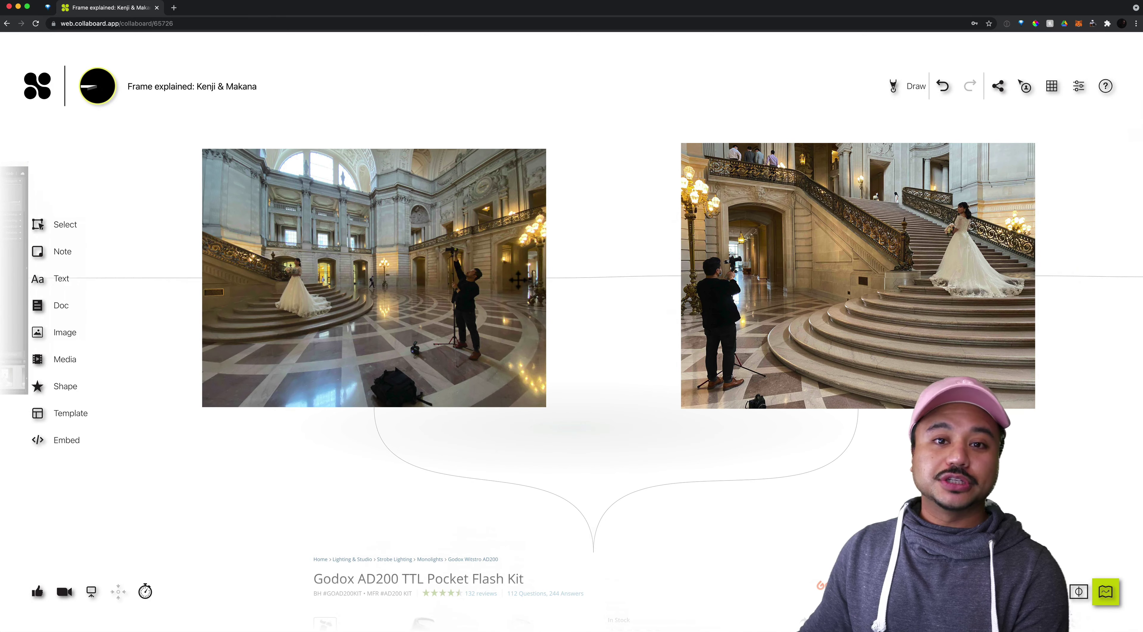
pyautogui.scroll(3, 518, 279)
pyautogui.click(479, 285)
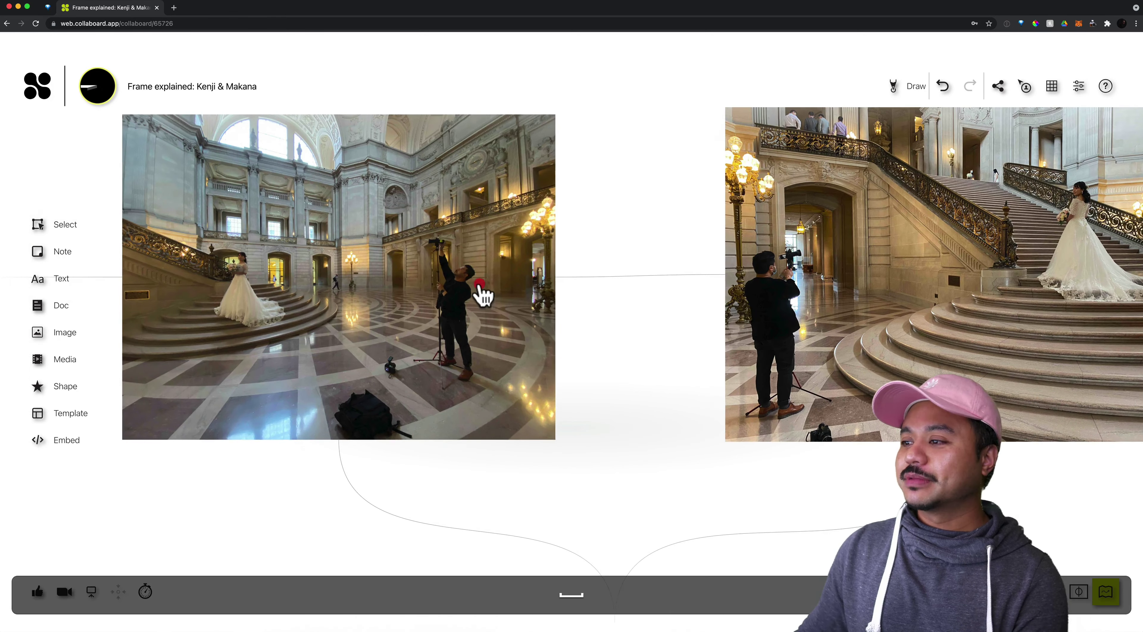
pyautogui.moveTo(480, 288); pyautogui.dragTo(552, 304)
pyautogui.scroll(3, 553, 304)
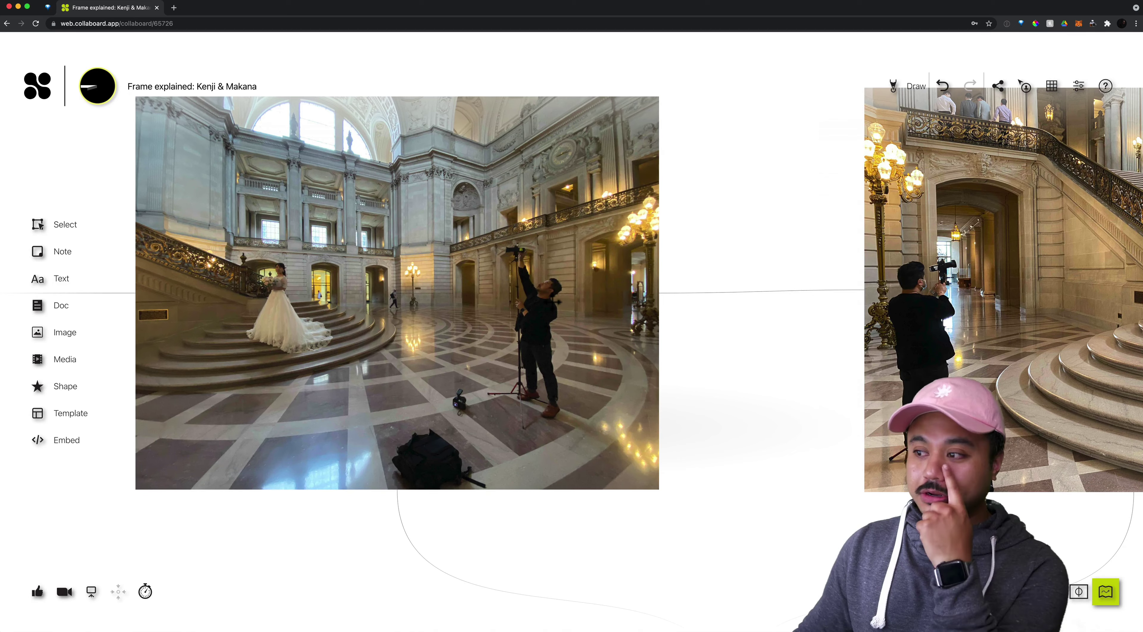
pyautogui.moveTo(497, 292); pyautogui.dragTo(674, 329)
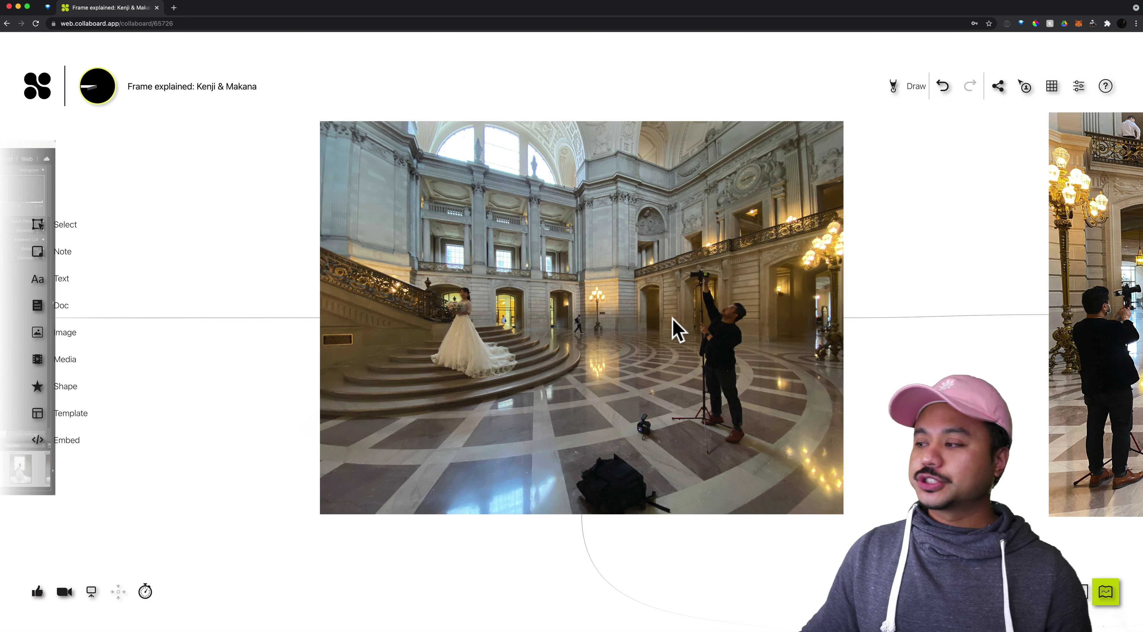
pyautogui.moveTo(727, 348); pyautogui.dragTo(473, 324)
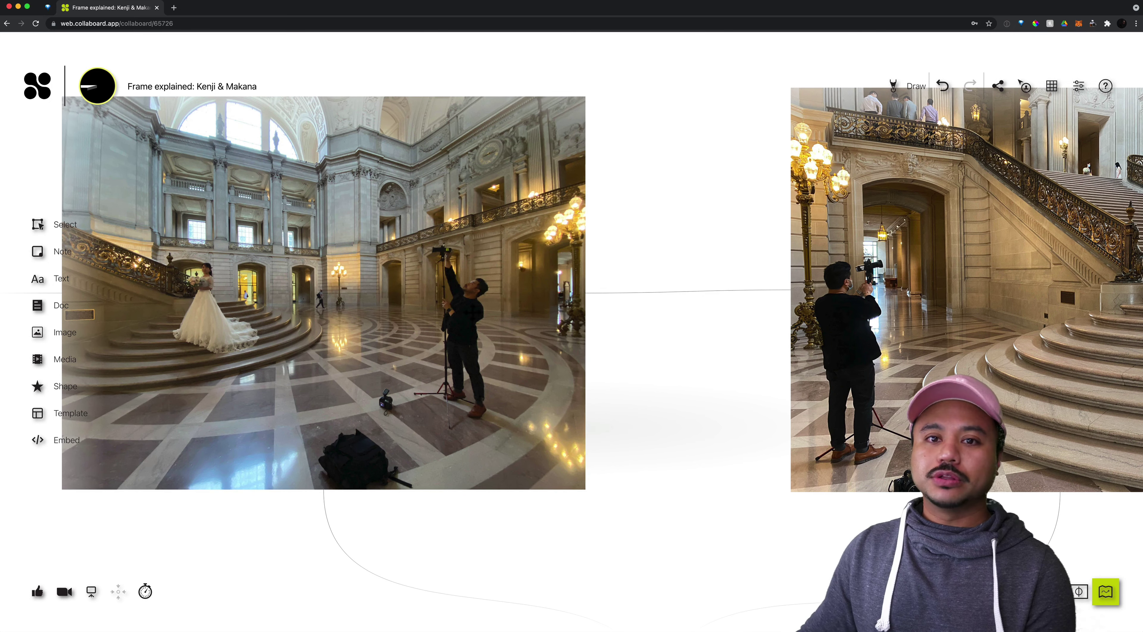
# Bring the $269.00 Godox AD200 TTL Pocket Flash Kit page and MagMod MagGrid into view
pyautogui.moveTo(558, 338); pyautogui.dragTo(557, 77)
pyautogui.scroll(-5, 568, 203)
pyautogui.moveTo(529, 401); pyautogui.dragTo(478, 179)
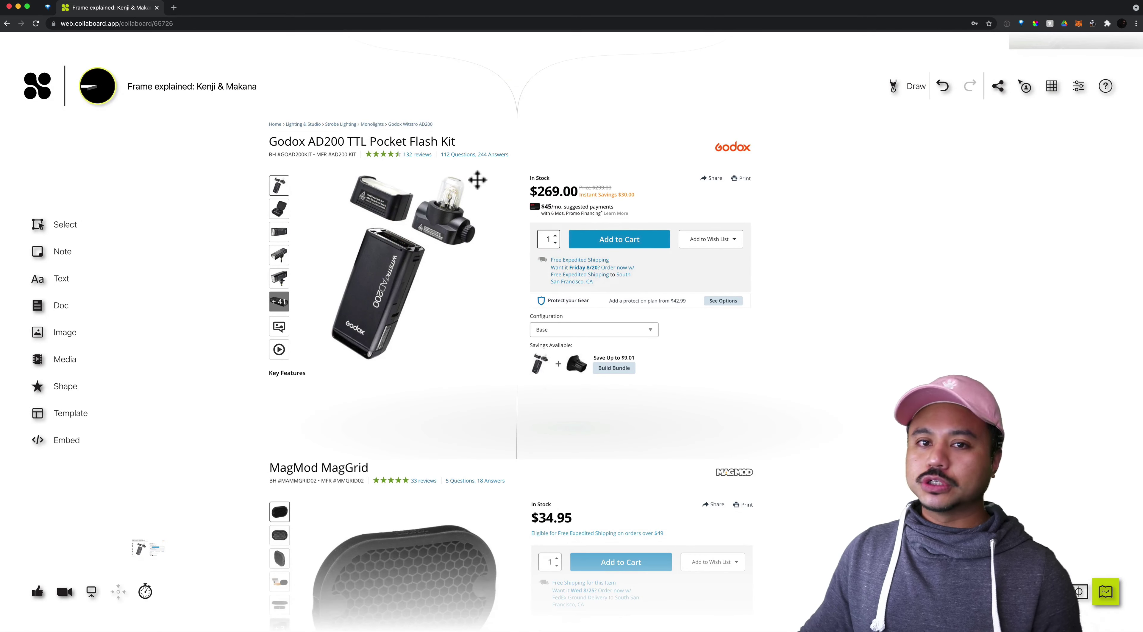
# Centre the $34.95 MagMod MagGrid product page below the Godox flash kit
pyautogui.moveTo(516, 337); pyautogui.dragTo(489, 174)
pyautogui.moveTo(504, 298); pyautogui.dragTo(511, 288)
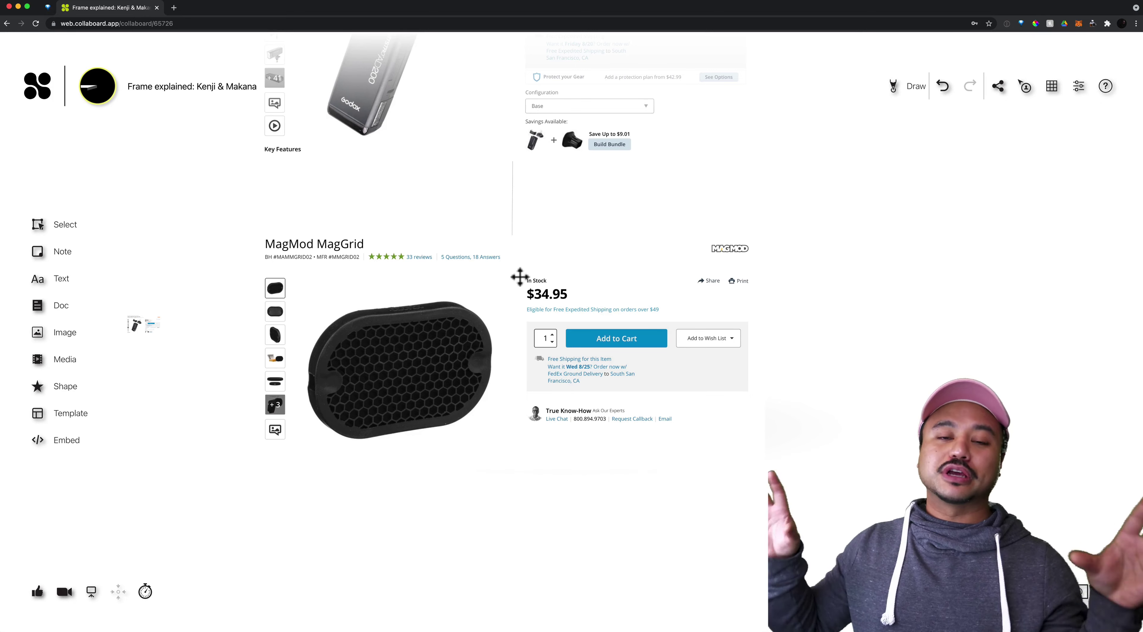
# Frame the tripod staircase photo between the rotunda and balcony shots, then call up the app switcher
pyautogui.scroll(5, 642, 331)
pyautogui.scroll(10, 643, 331)
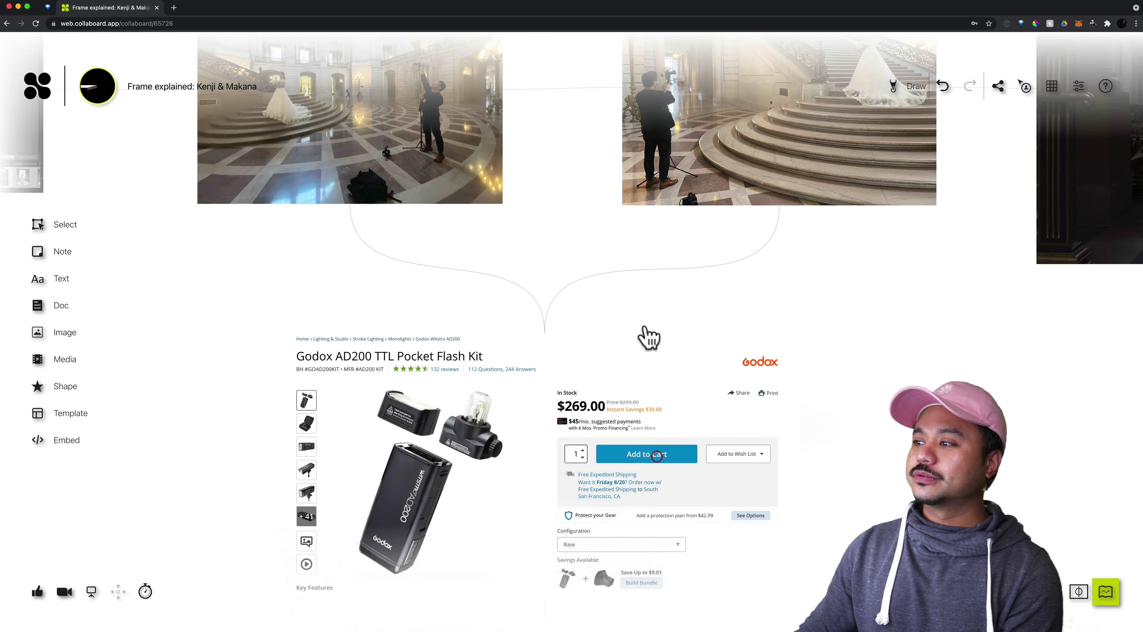
pyautogui.hscroll(3, 632, 362)
pyautogui.scroll(-2, 606, 362)
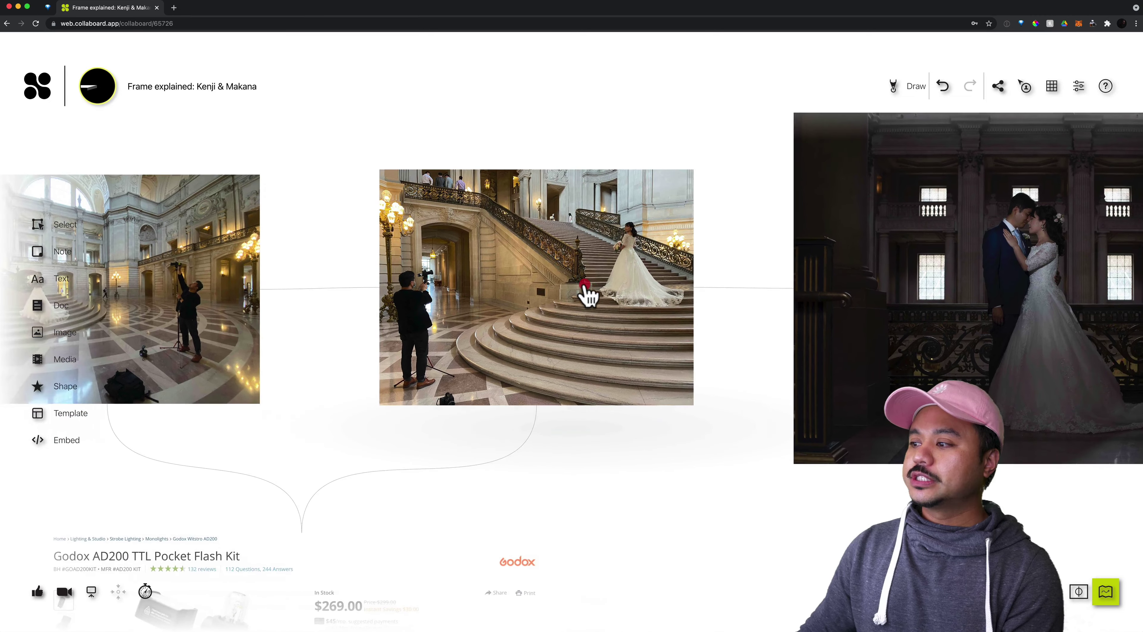
pyautogui.scroll(5, 584, 295)
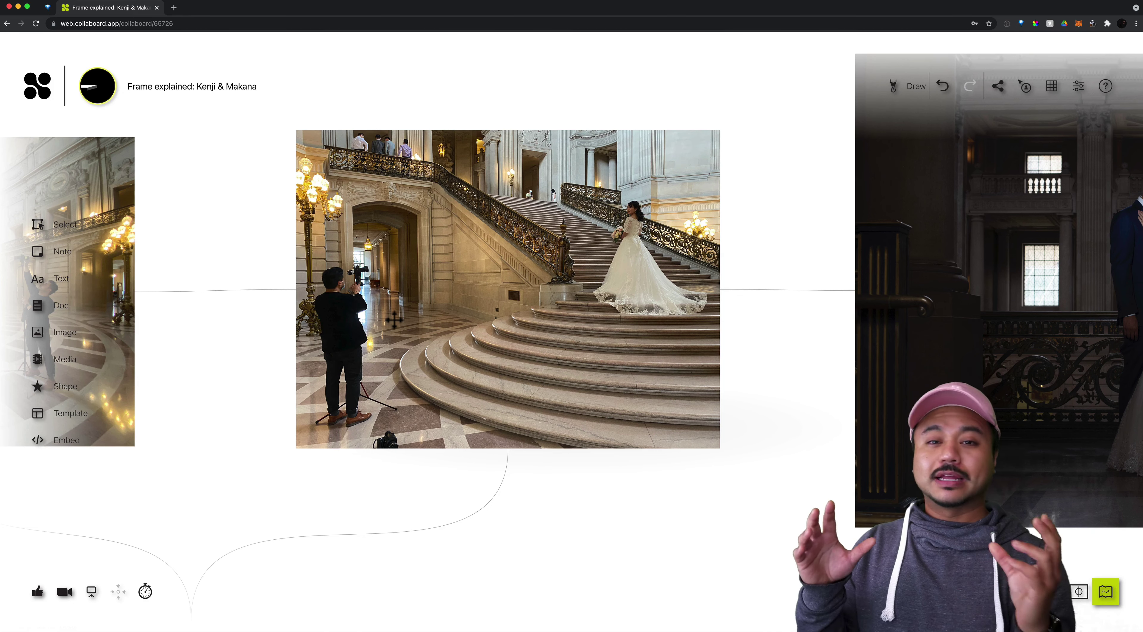
pyautogui.press('super+Tab')
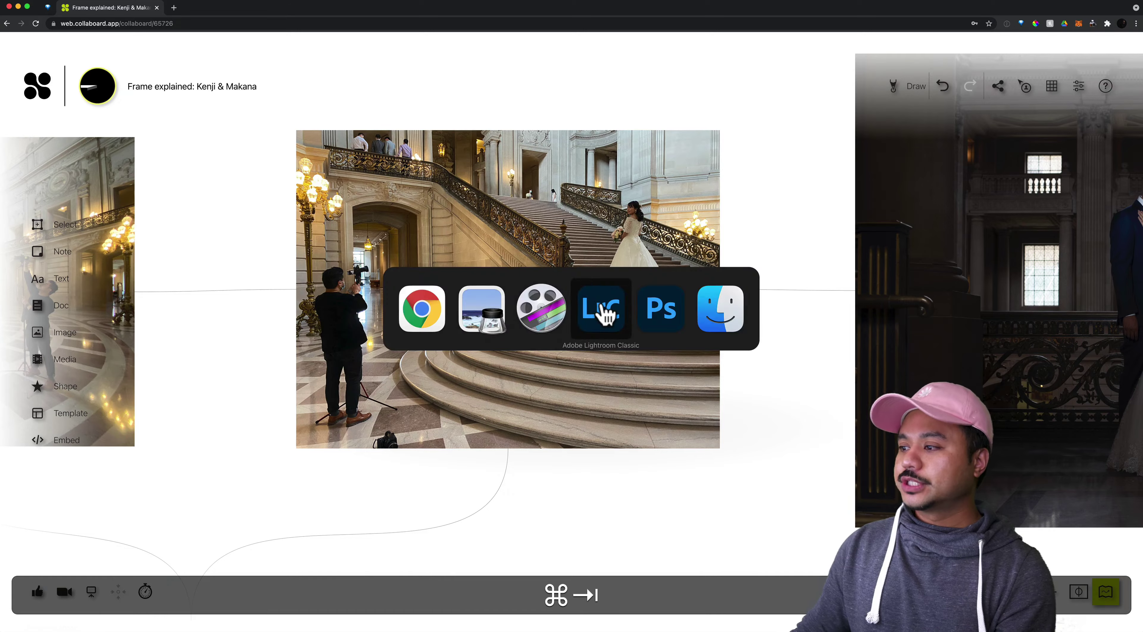
# Switch to Lightroom Classic and scroll the 575-photo Library grid back to the early staircase shots
pyautogui.click(596, 313)
pyautogui.scroll(-1, 536, 275)
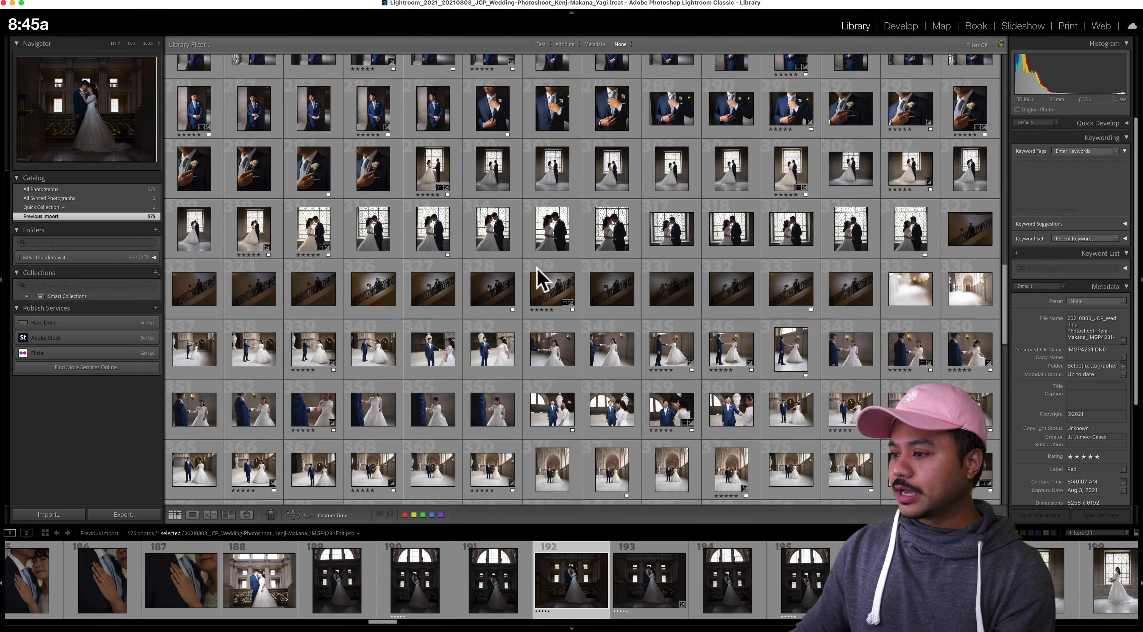
pyautogui.scroll(-2, 541, 279)
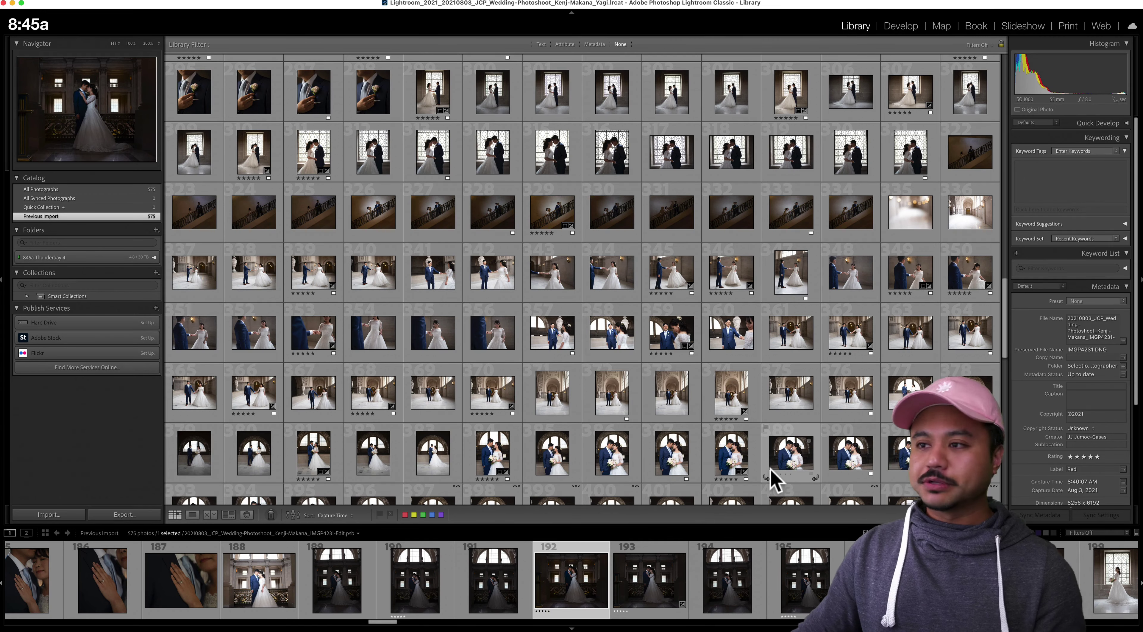
pyautogui.scroll(-3, 732, 435)
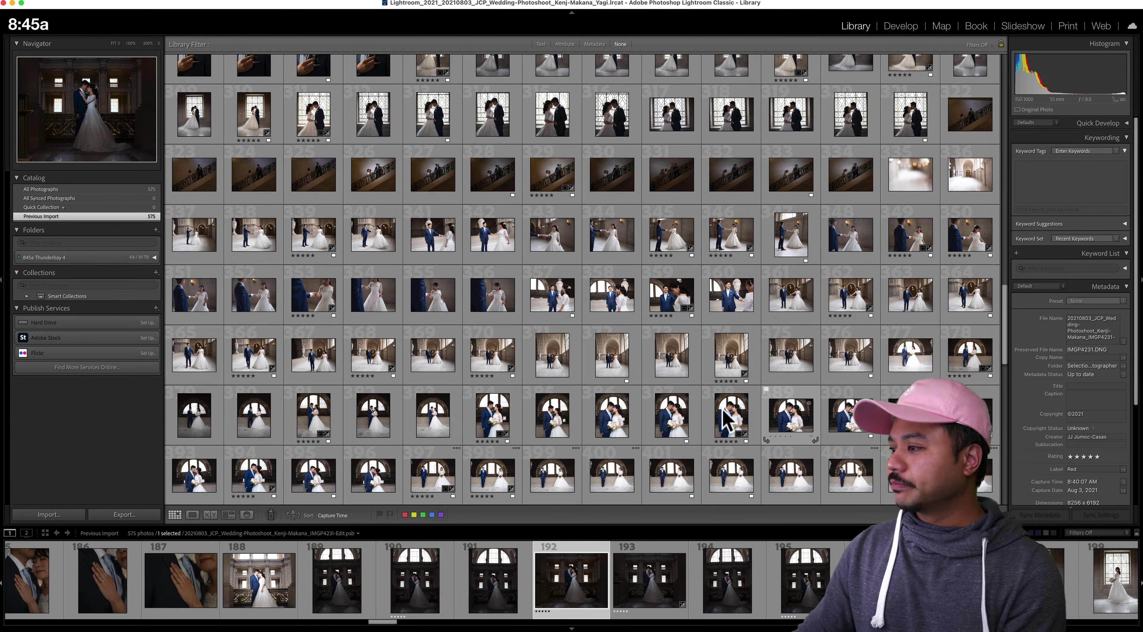
pyautogui.scroll(10, 713, 412)
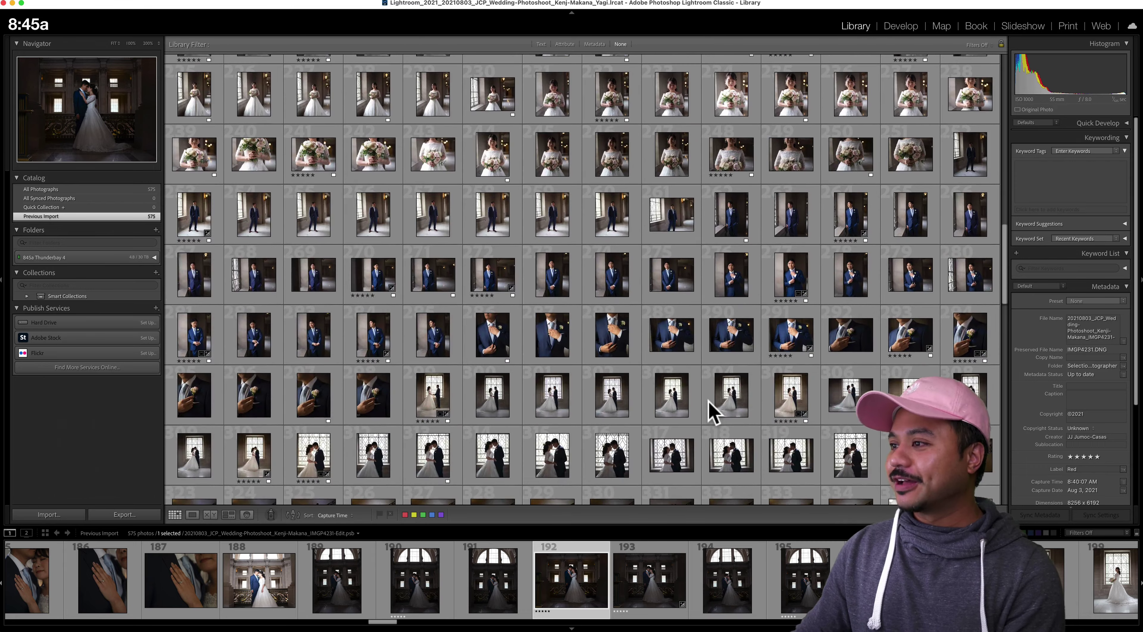
pyautogui.scroll(10, 712, 412)
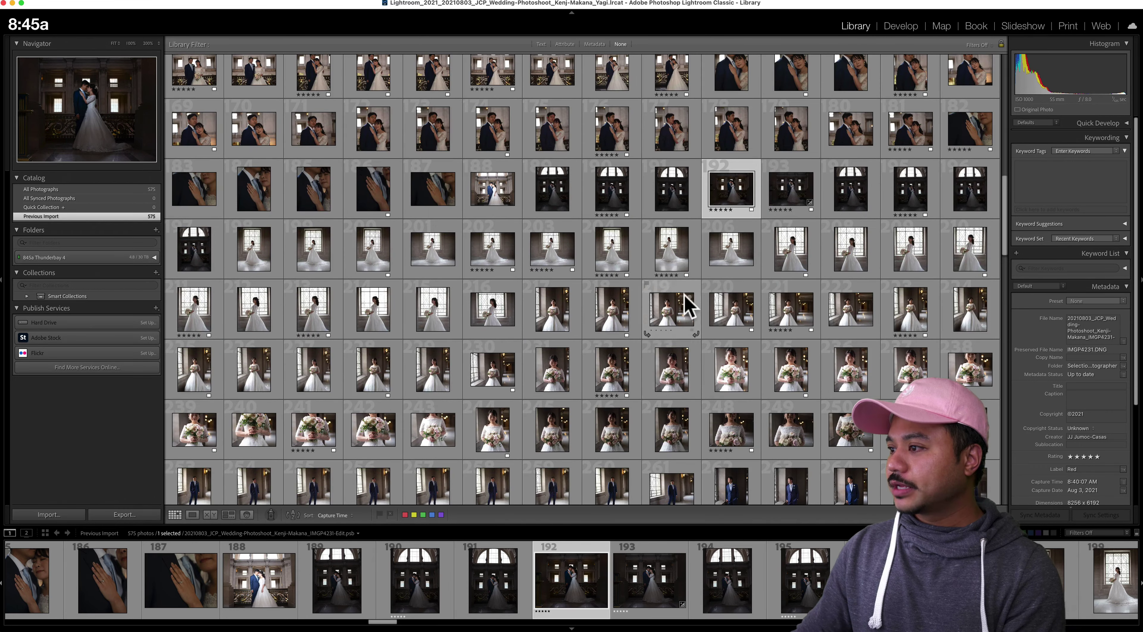
pyautogui.scroll(1, 684, 311)
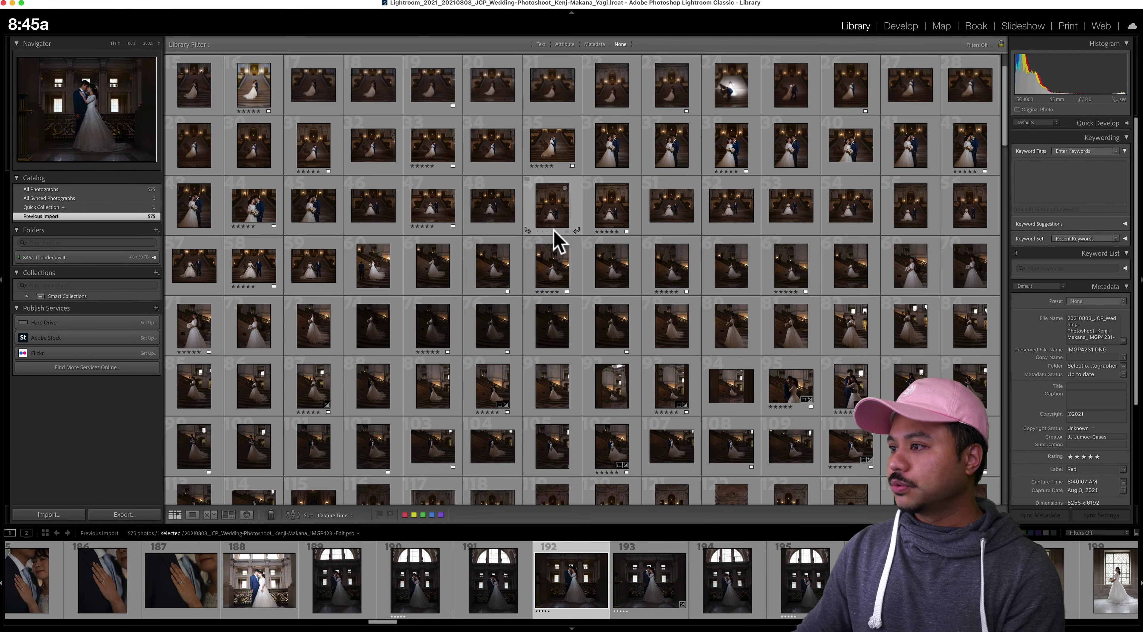
pyautogui.scroll(1, 556, 242)
pyautogui.doubleClick(731, 141)
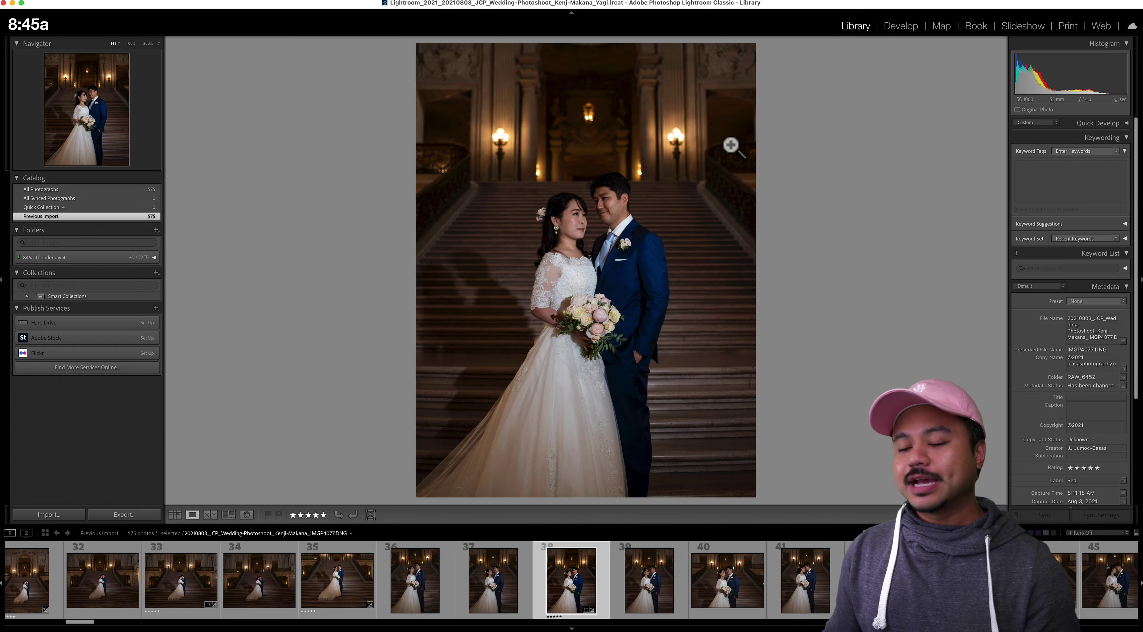
pyautogui.click(570, 214)
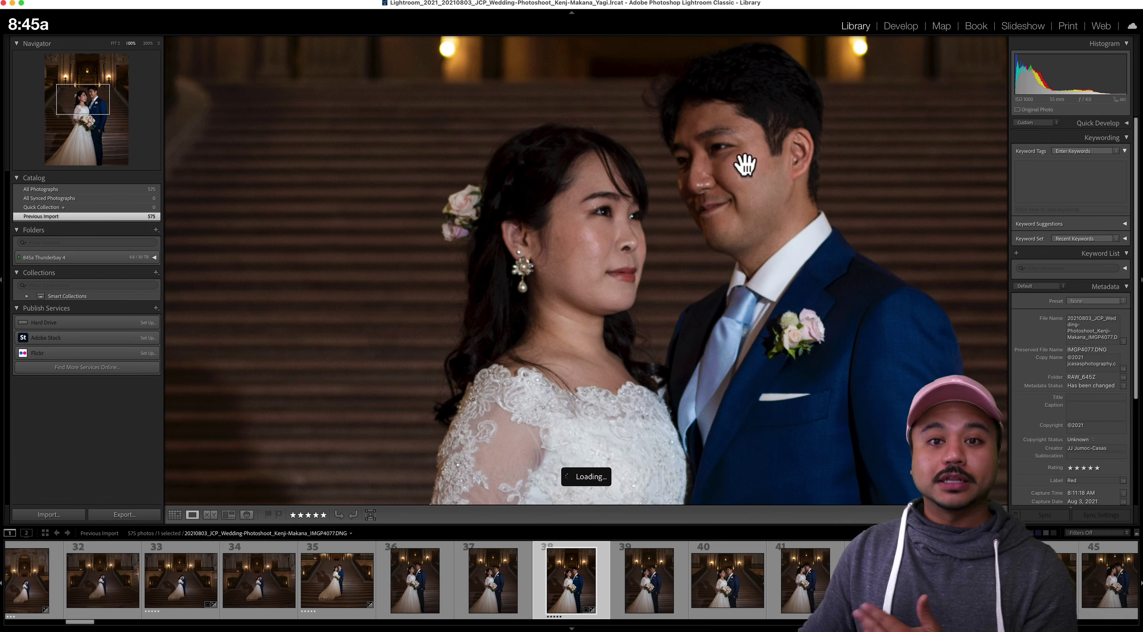
pyautogui.click(730, 184)
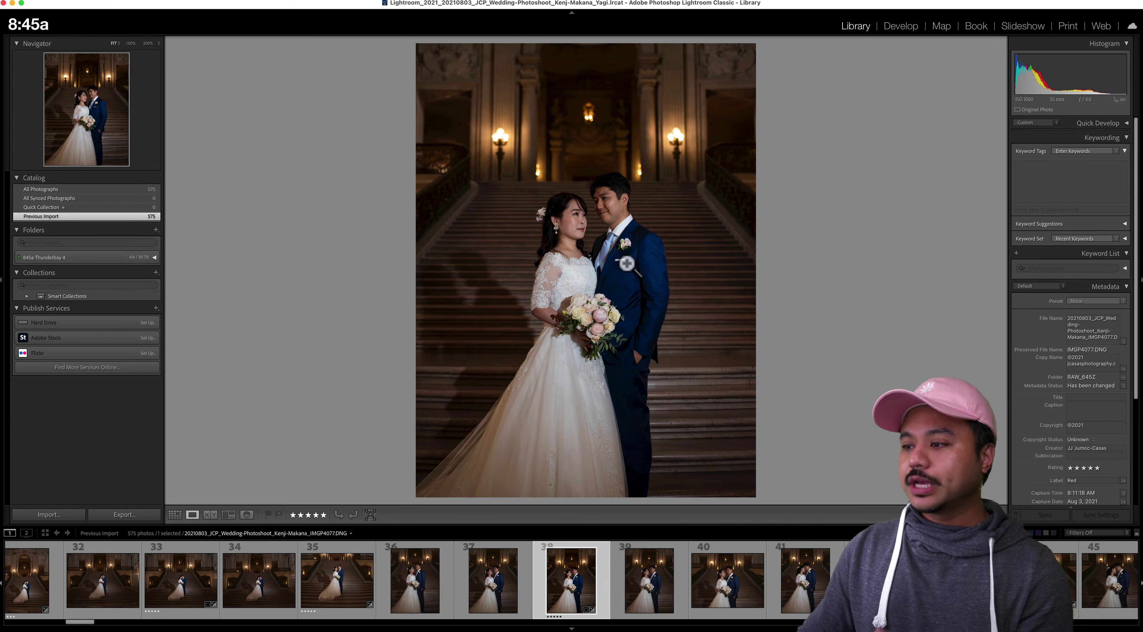
pyautogui.press('g')
pyautogui.scroll(2, 400, 199)
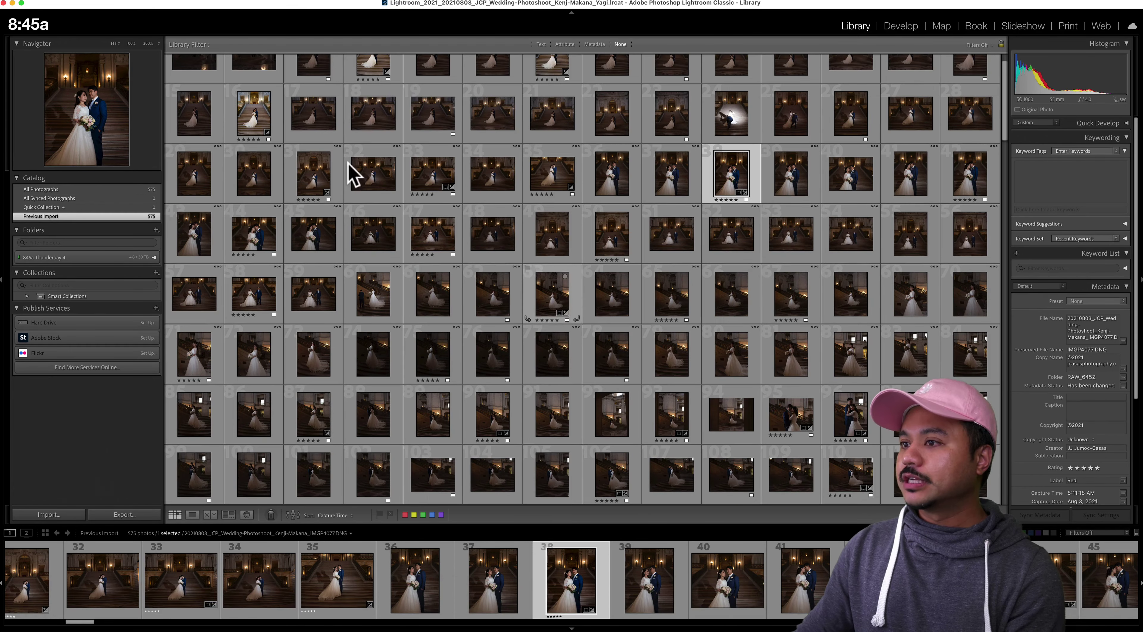
pyautogui.doubleClick(254, 116)
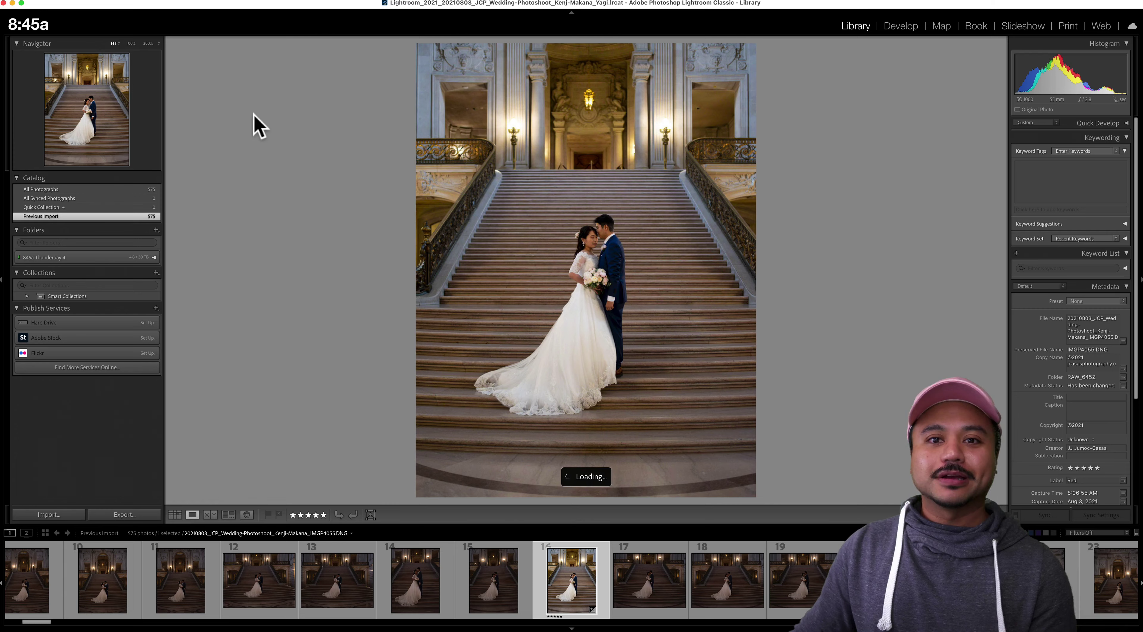
pyautogui.press('g')
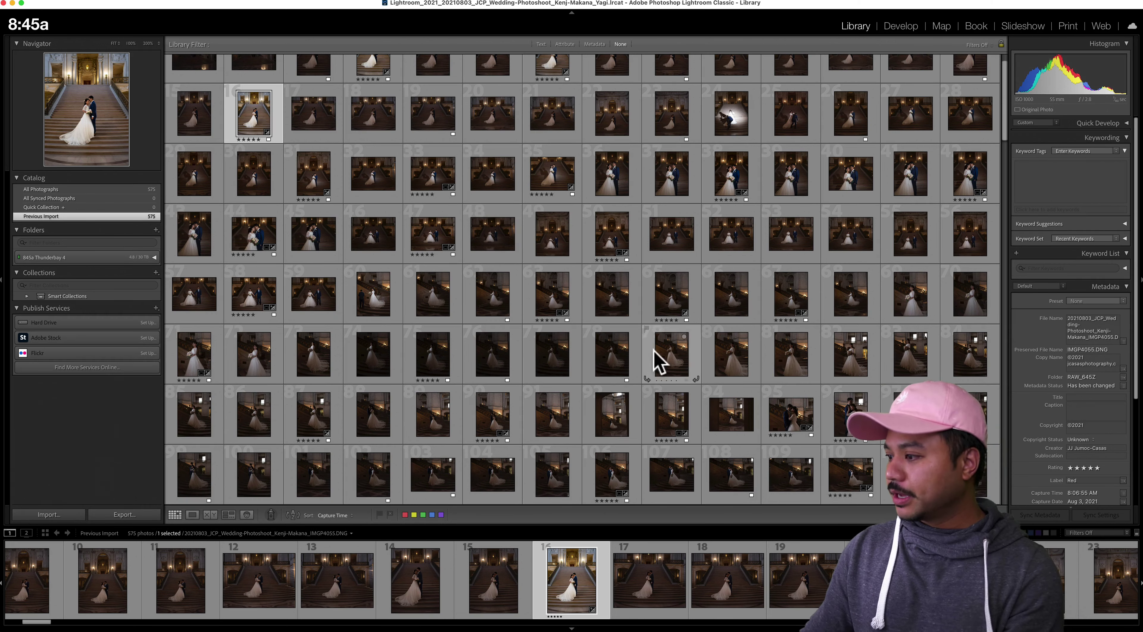
pyautogui.doubleClick(623, 363)
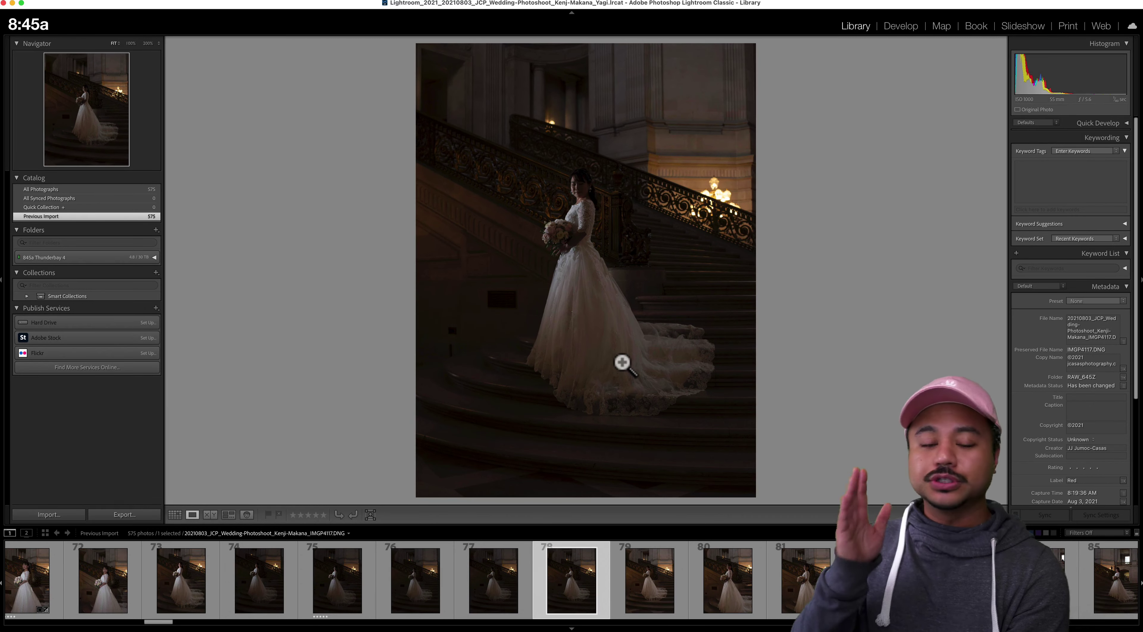
# Open the staircase bride photo IMGP4106.DNG in Loupe, hide the side panels, and check it at 1:1
pyautogui.press('g')
pyautogui.doubleClick(786, 297)
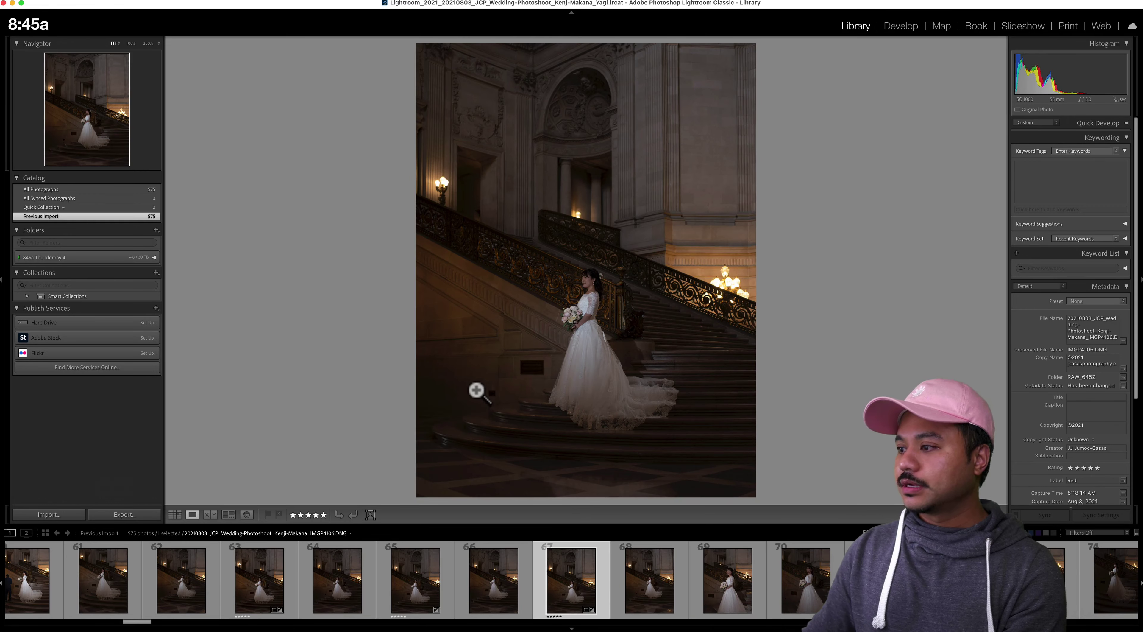
pyautogui.click(581, 296)
pyautogui.click(599, 331)
pyautogui.press('Tab')
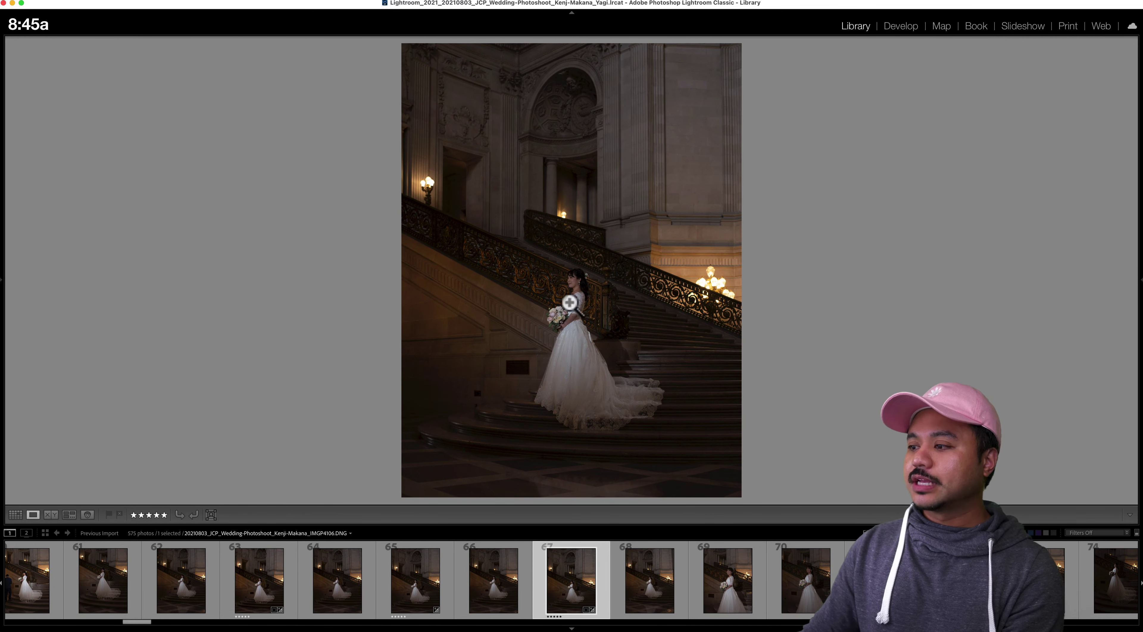
pyautogui.click(575, 283)
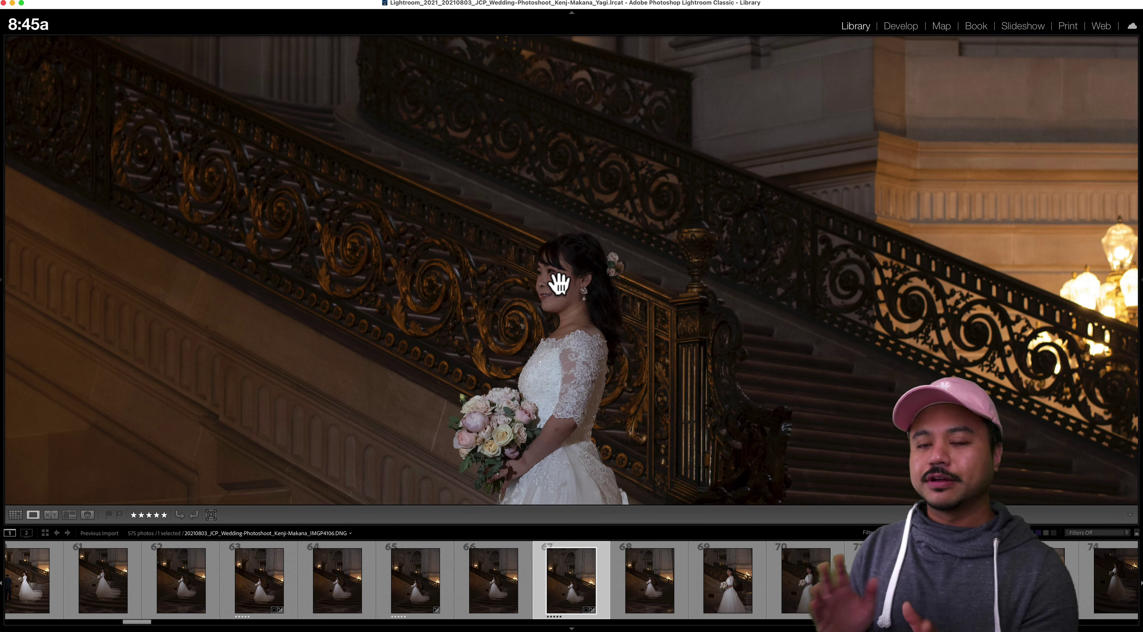
pyautogui.click(559, 283)
pyautogui.press('super+Tab')
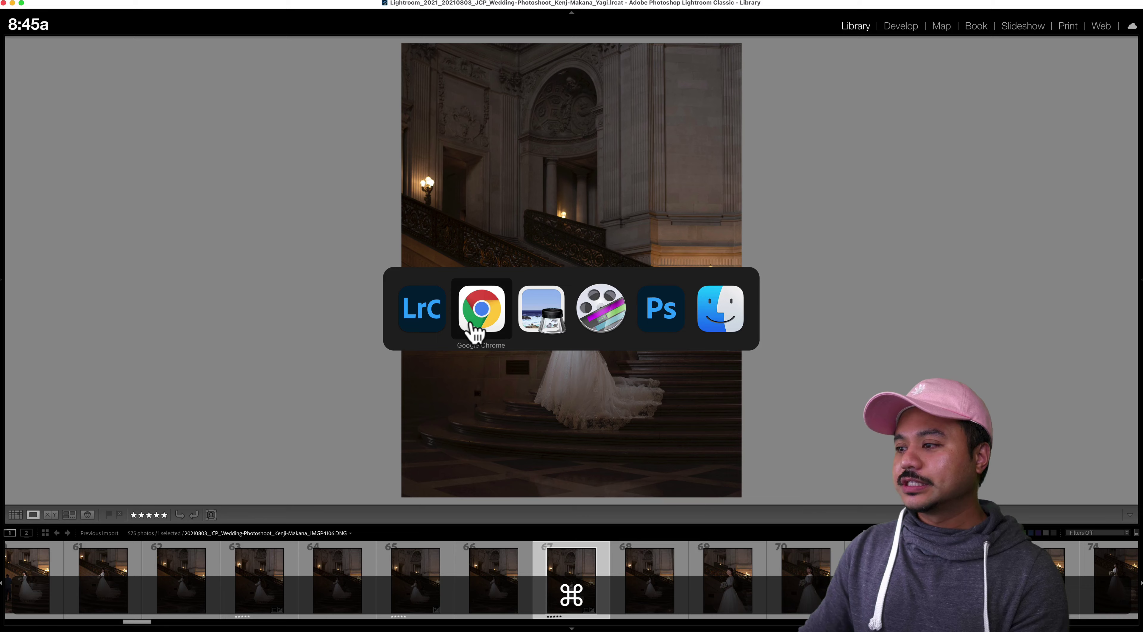
# View the finished photo in the Pixieset gallery in Chrome, then return to the Frame explained board
pyautogui.click(476, 332)
pyautogui.press('super+t')
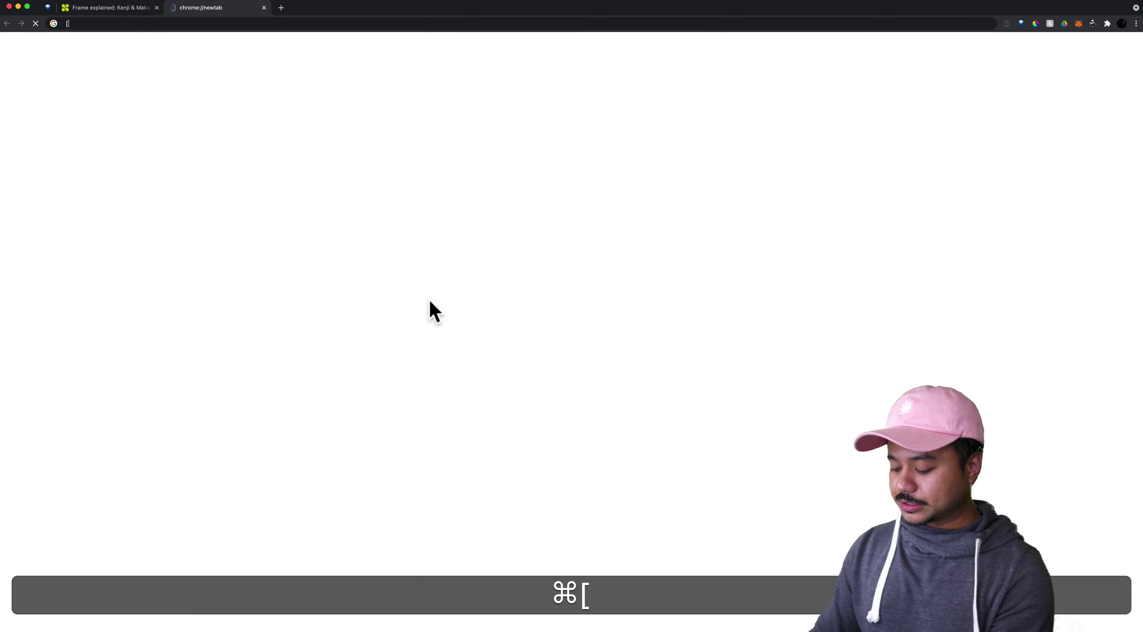
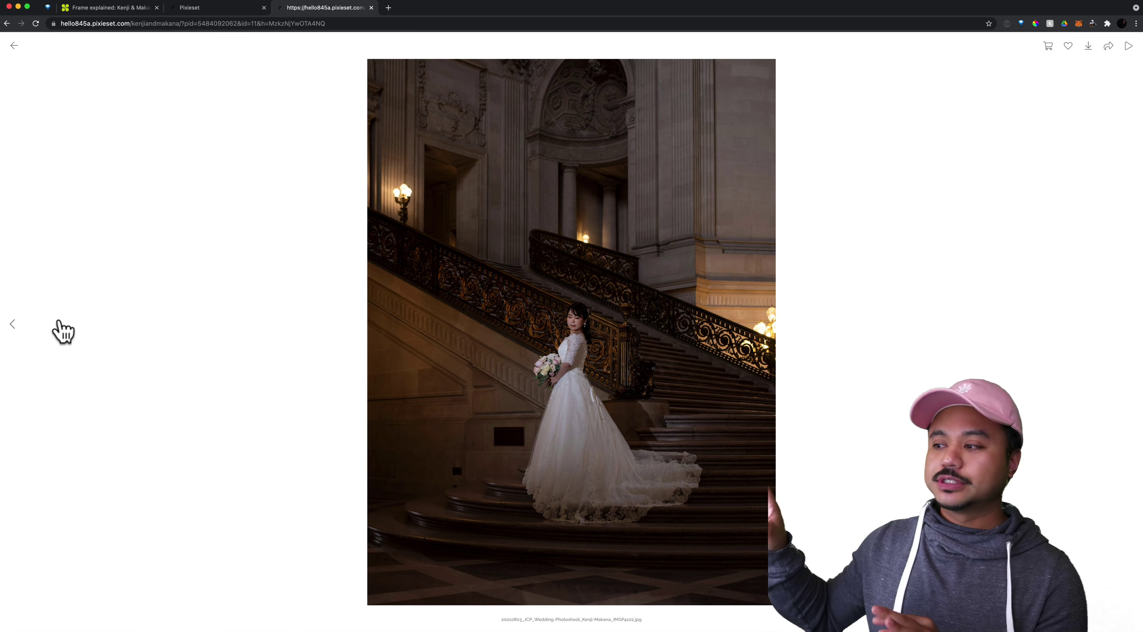
pyautogui.click(112, 8)
pyautogui.scroll(-5, 715, 321)
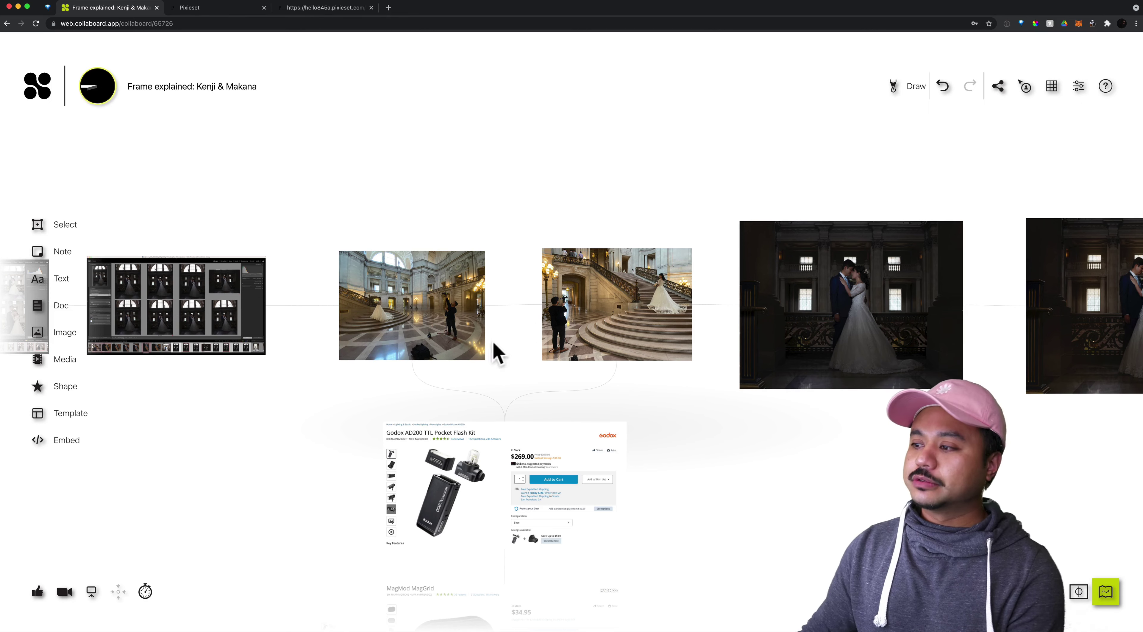
# Pan to the staircase behind-the-scenes photo and advance to the dark balcony couple frame
pyautogui.scroll(3, 369, 385)
pyautogui.scroll(3, 369, 385)
pyautogui.moveTo(587, 303); pyautogui.dragTo(565, 360)
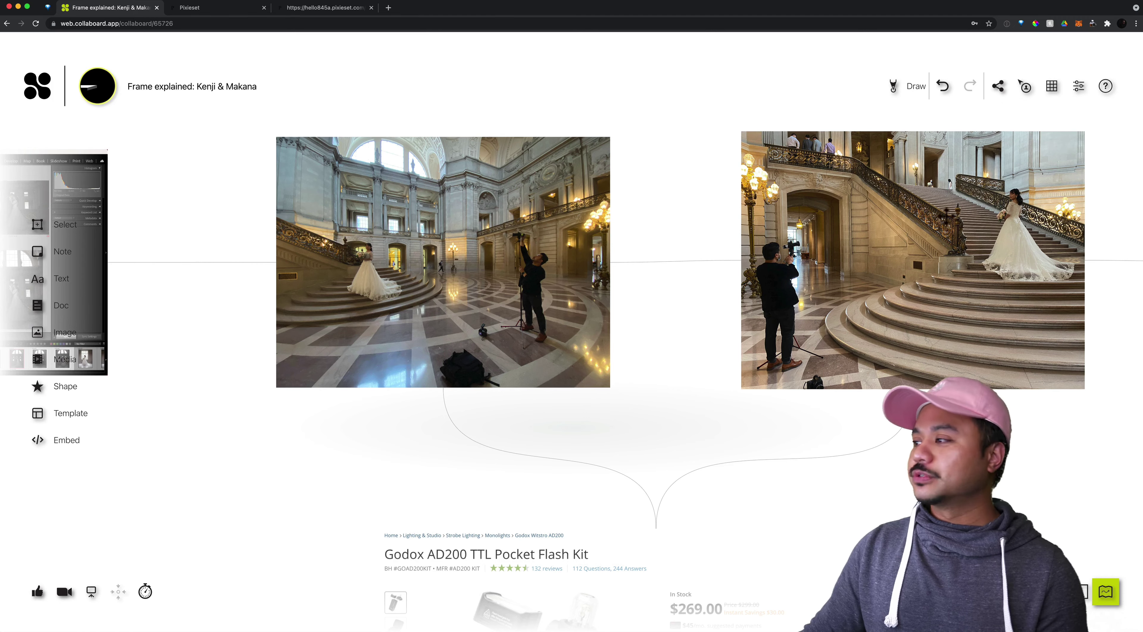
pyautogui.click(954, 213)
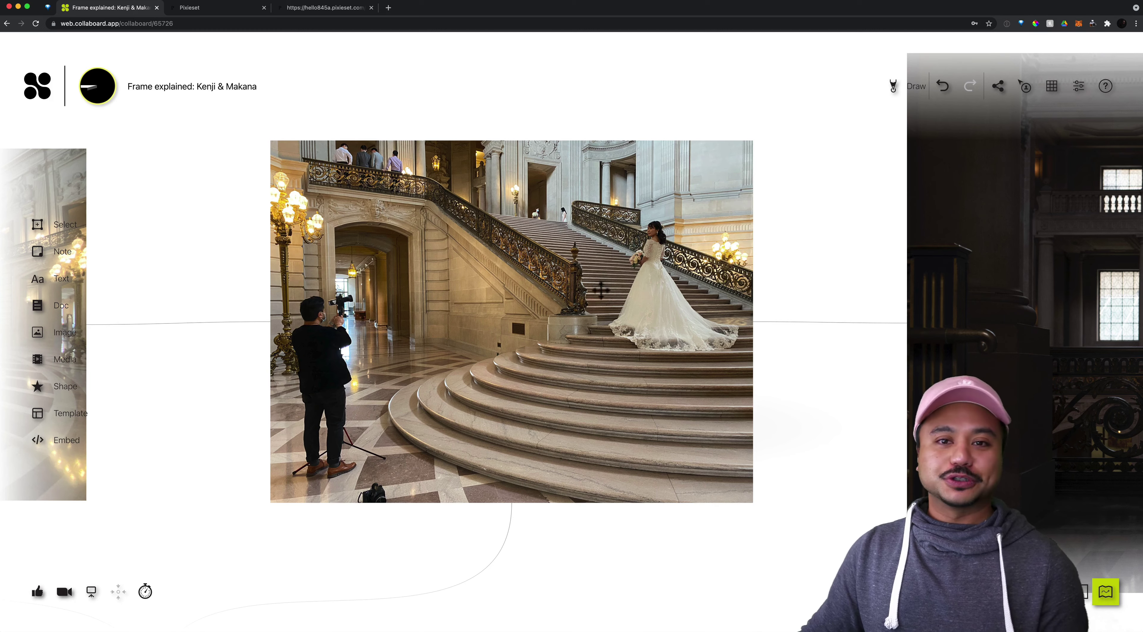
pyautogui.press('Right')
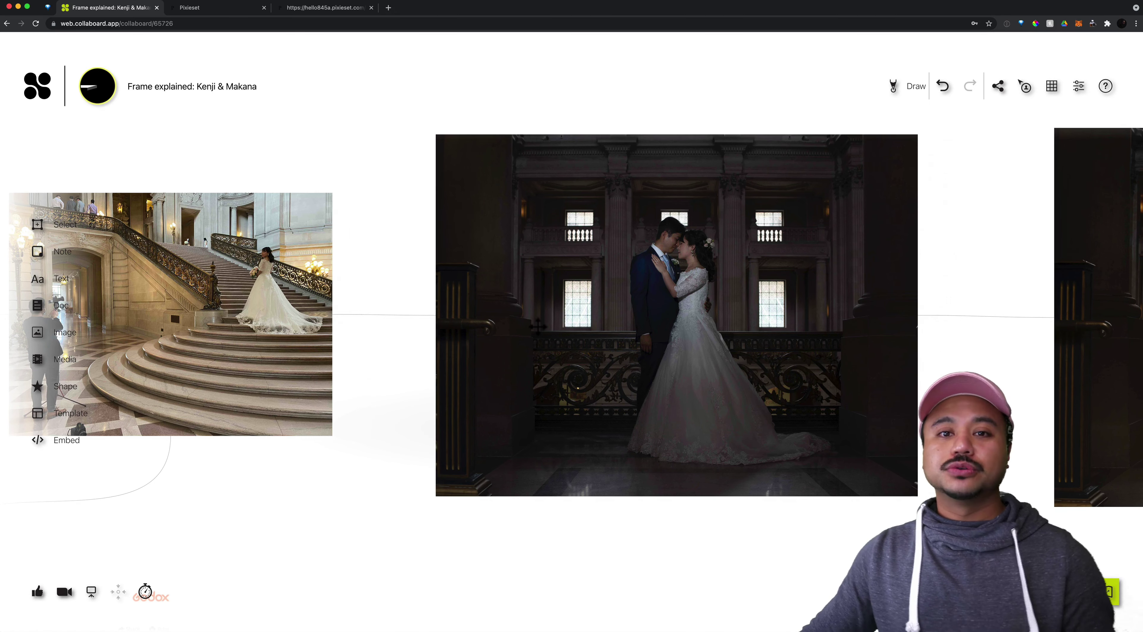
pyautogui.press('super+Tab')
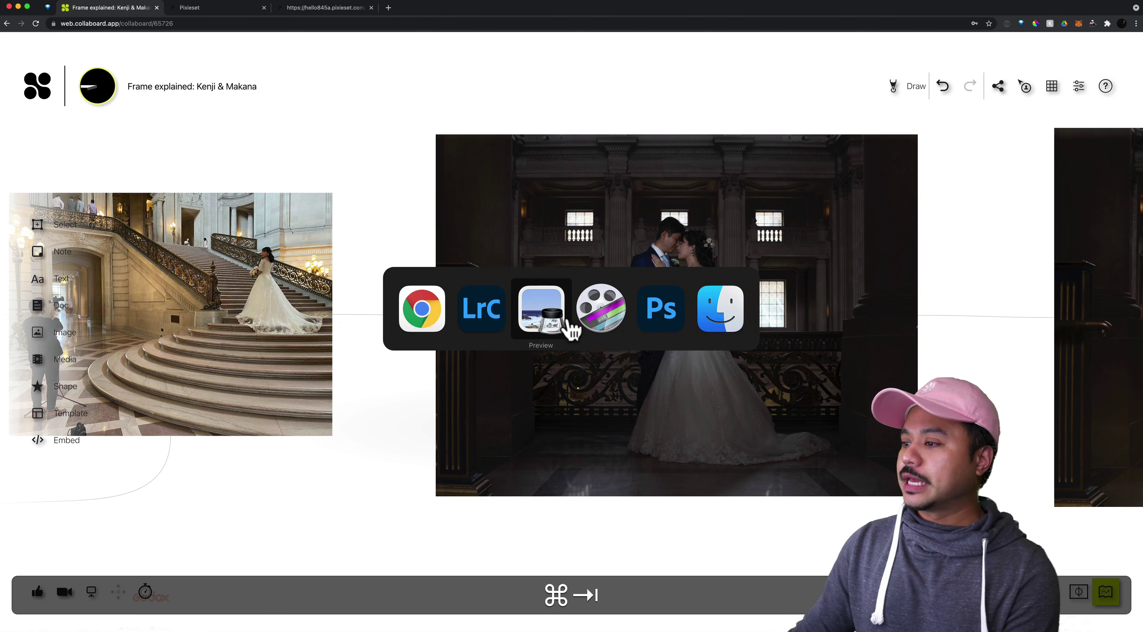
# Filter the grid to rated photos, select photos 41 through 44, and compare them in Survey view
pyautogui.click(471, 325)
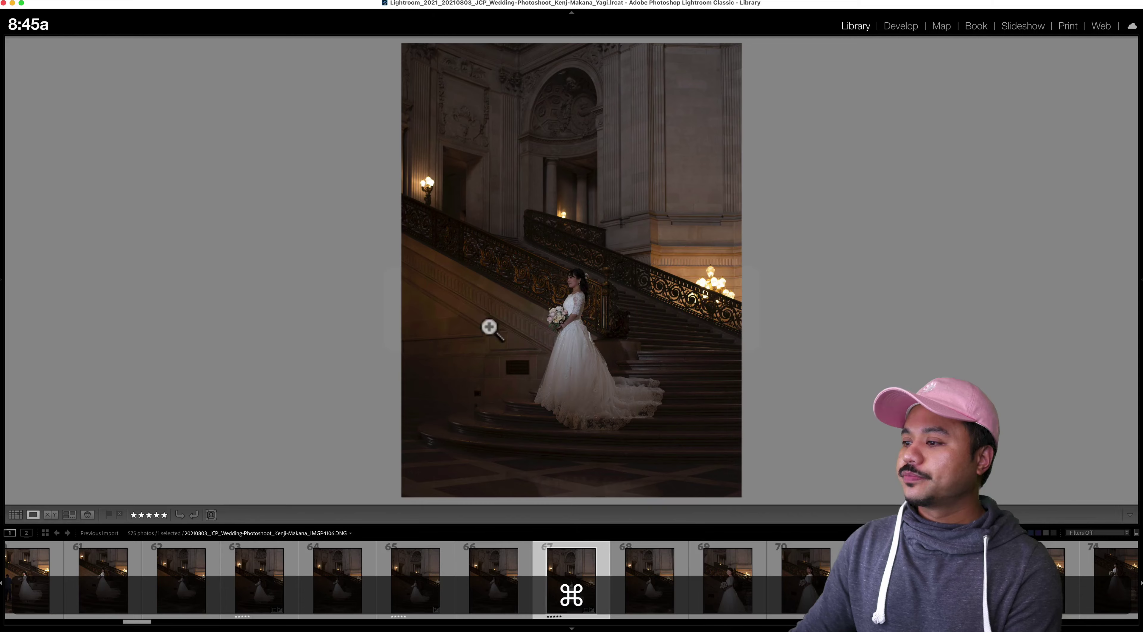
pyautogui.press('g')
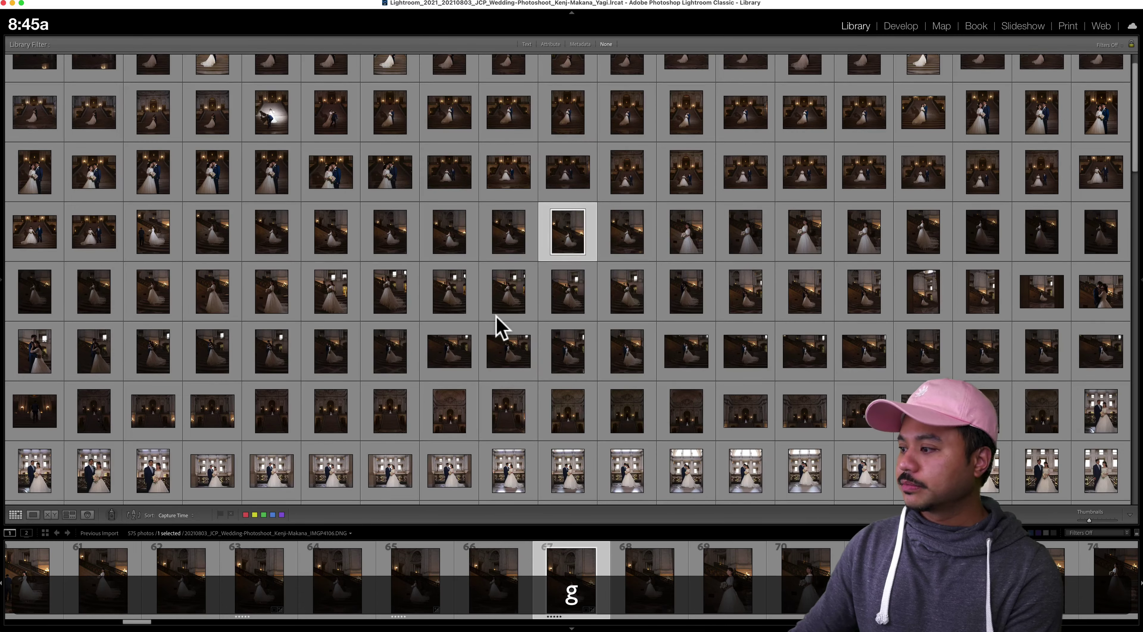
pyautogui.scroll(-3, 497, 326)
pyautogui.scroll(-3, 592, 351)
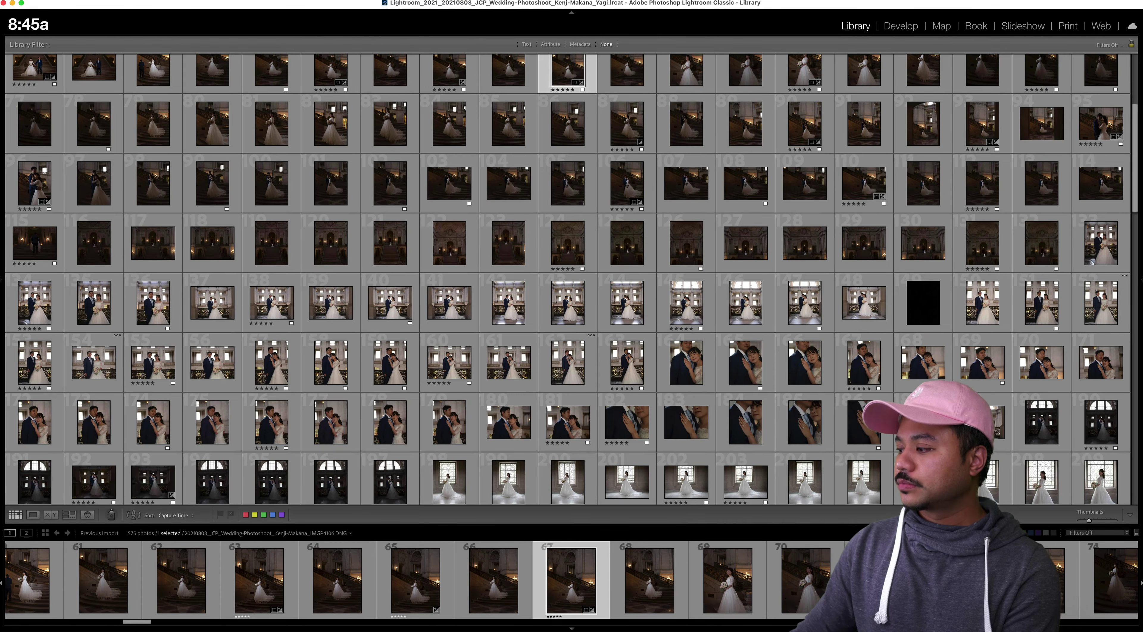
pyautogui.press('super+l')
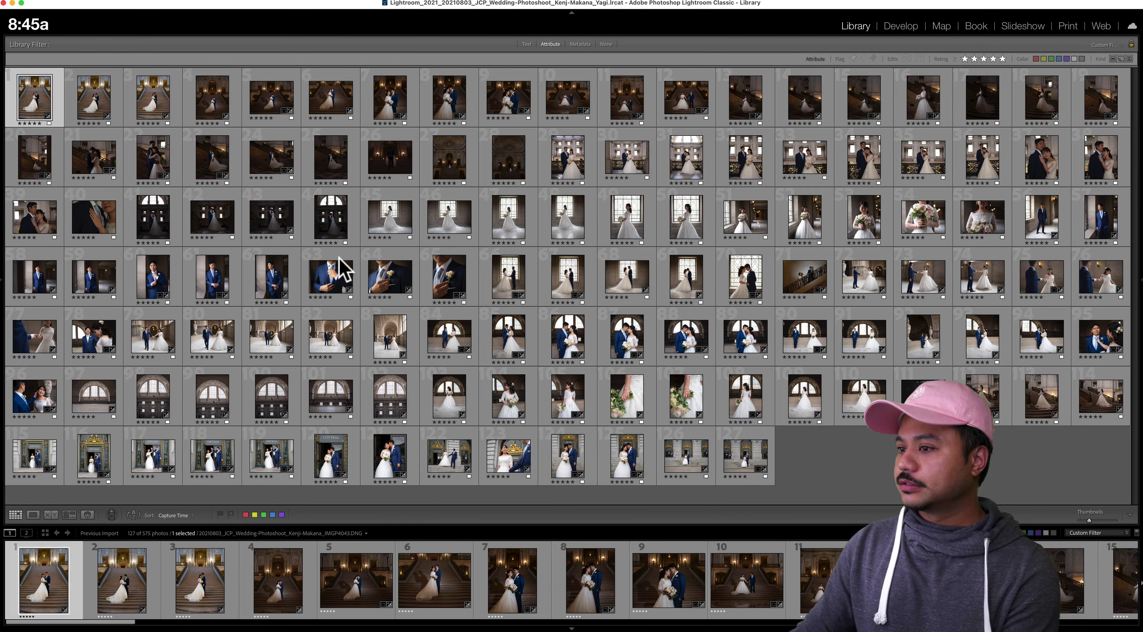
pyautogui.click(144, 219)
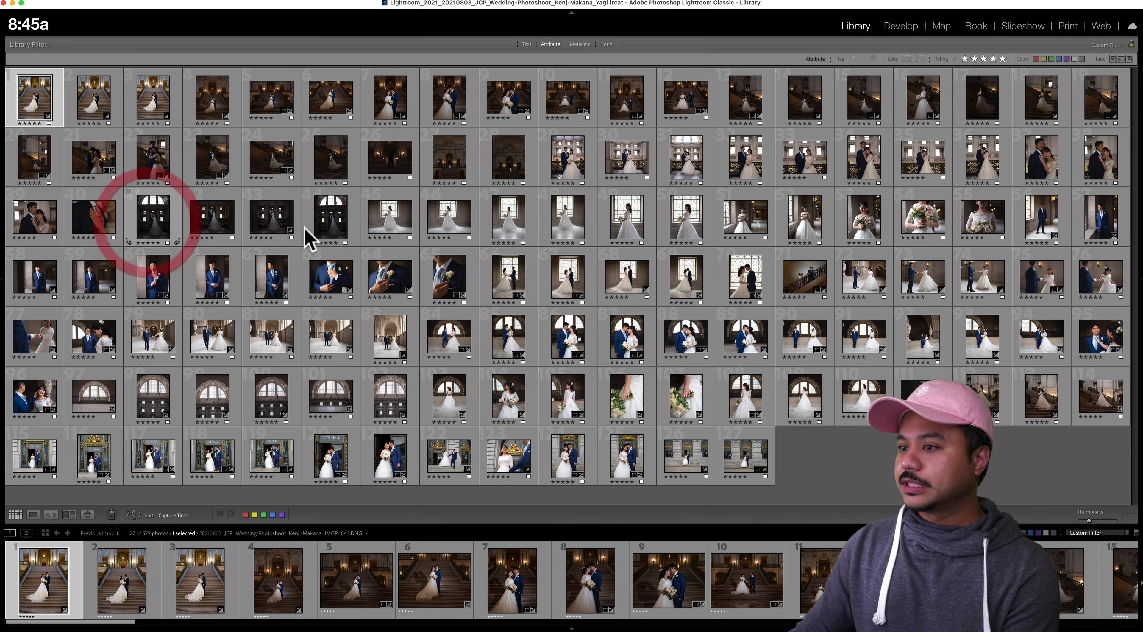
pyautogui.keyDown('shift'); pyautogui.click(331, 235); pyautogui.keyUp('shift')
pyautogui.click(70, 515)
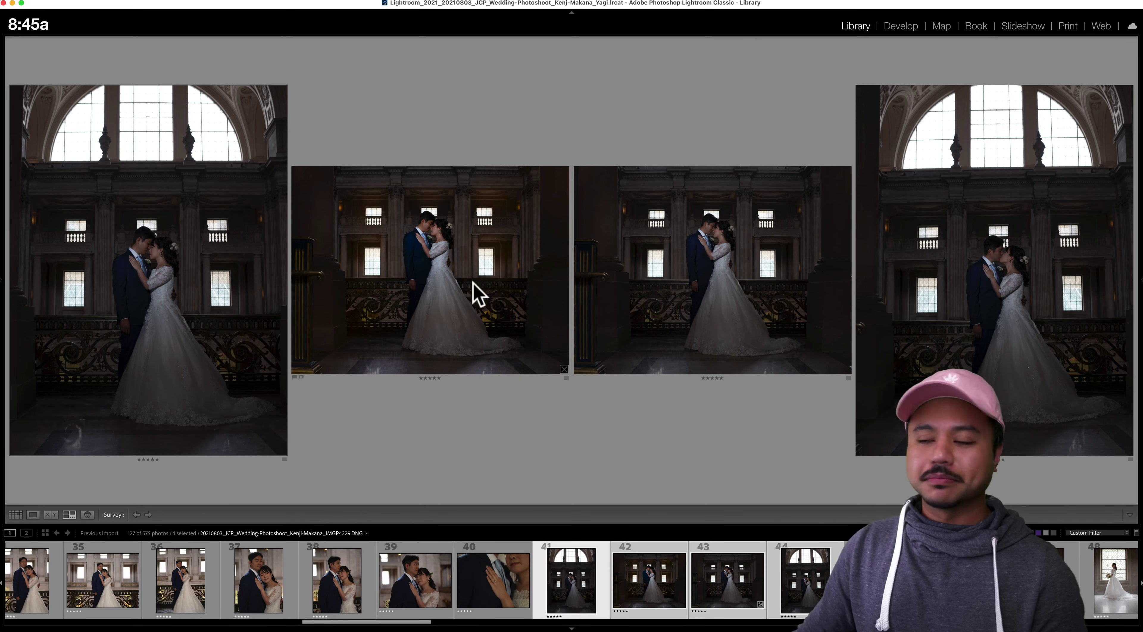
# Delete the Crop layer from the wedding photo in Photoshop
pyautogui.press('super+Tab')
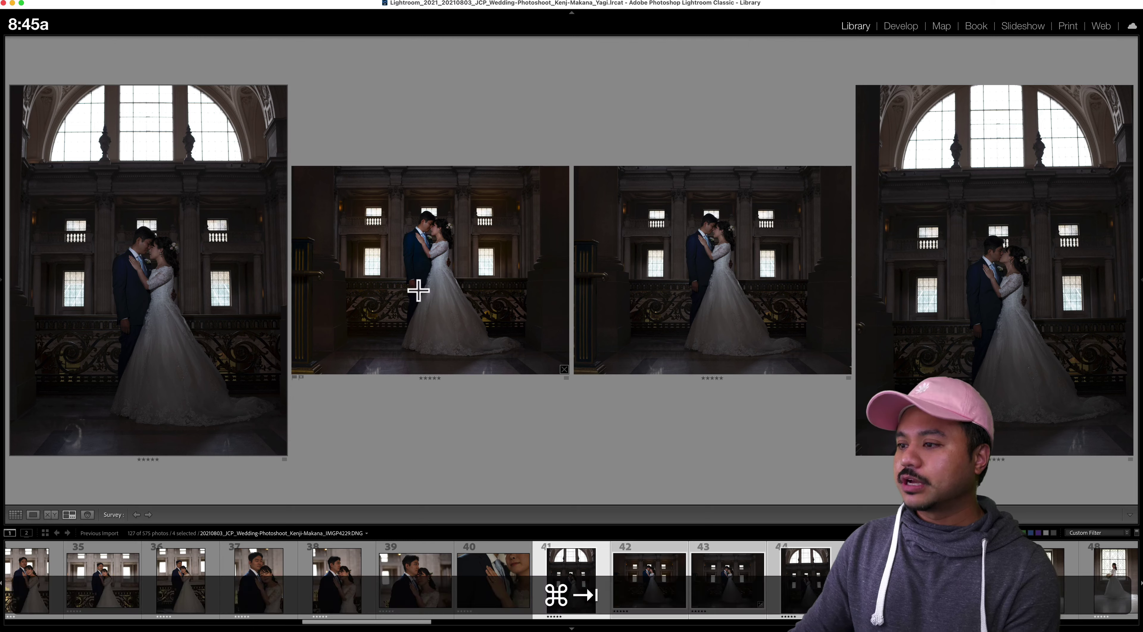
pyautogui.click(643, 323)
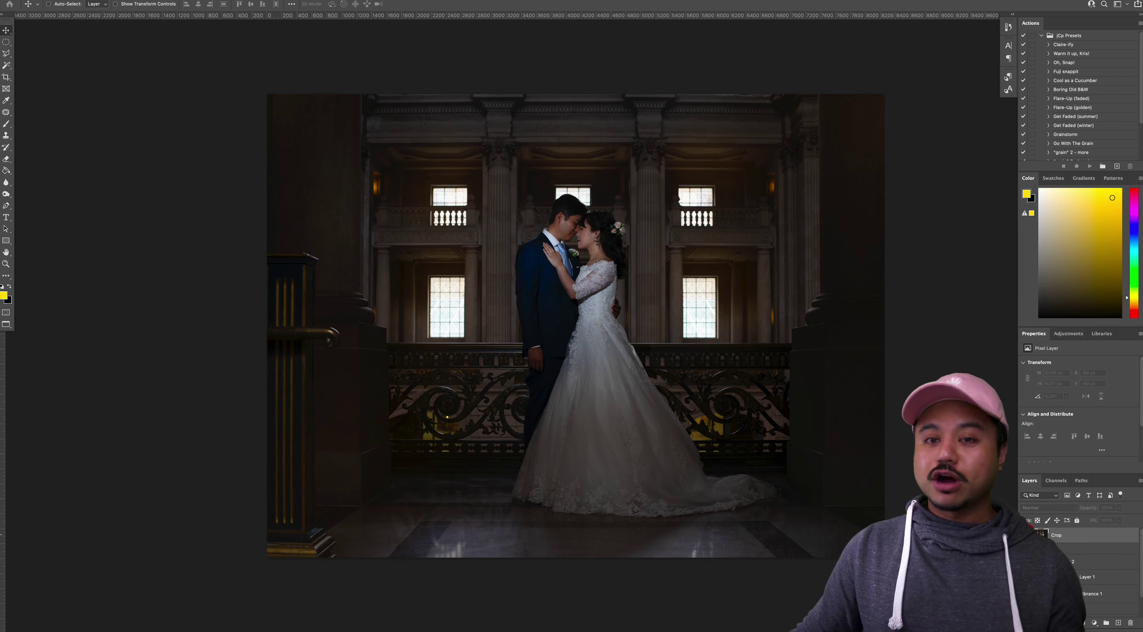
pyautogui.press('BackSpace')
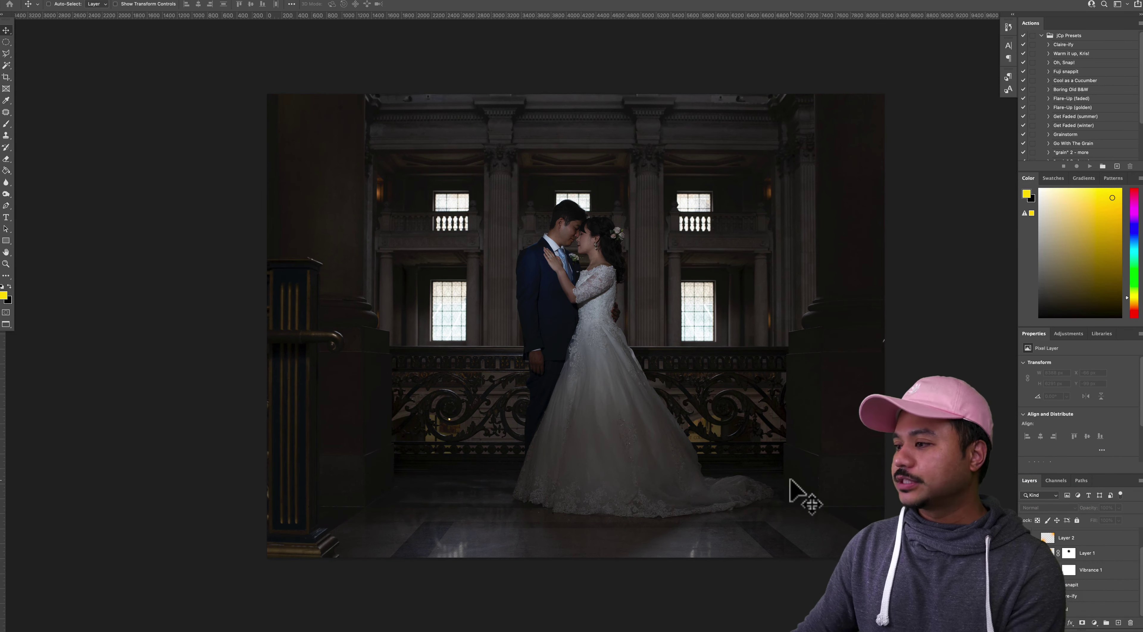
# Show photo 42, IMGP4231-Edit.psb, alone in Loupe with its file and exposure info overlay
pyautogui.press('super+Tab')
pyautogui.click(477, 326)
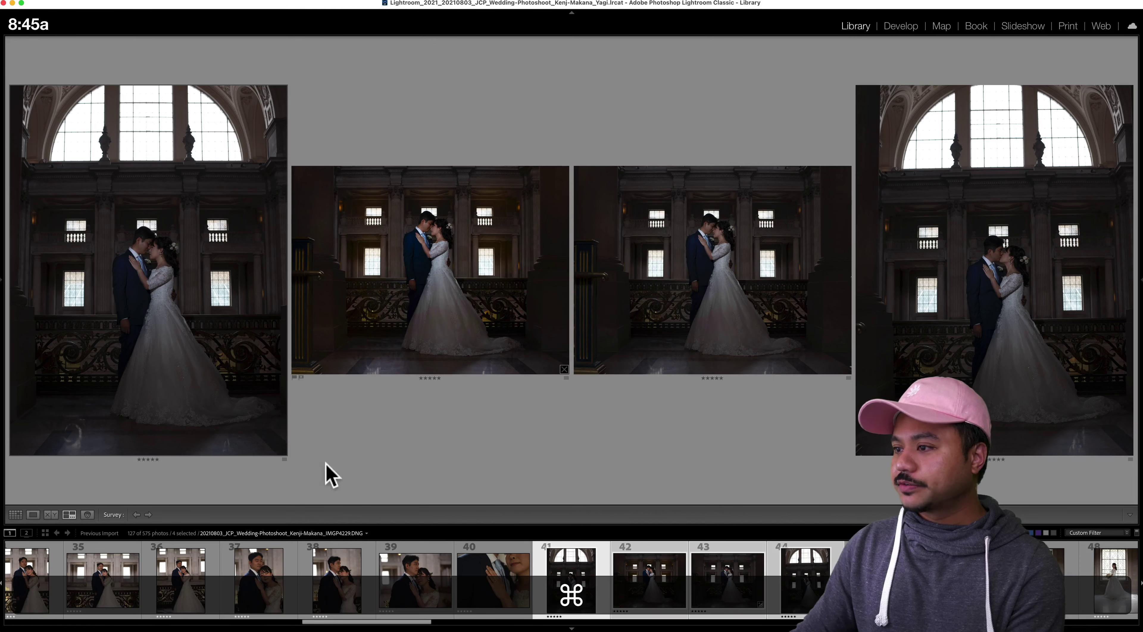
pyautogui.click(35, 514)
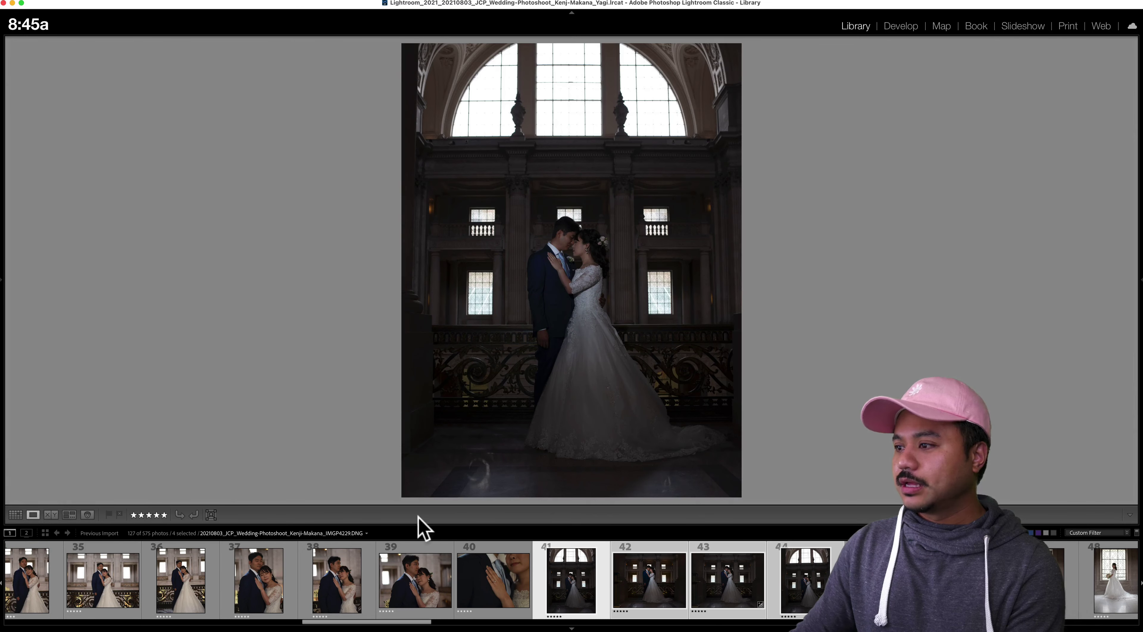
pyautogui.click(647, 585)
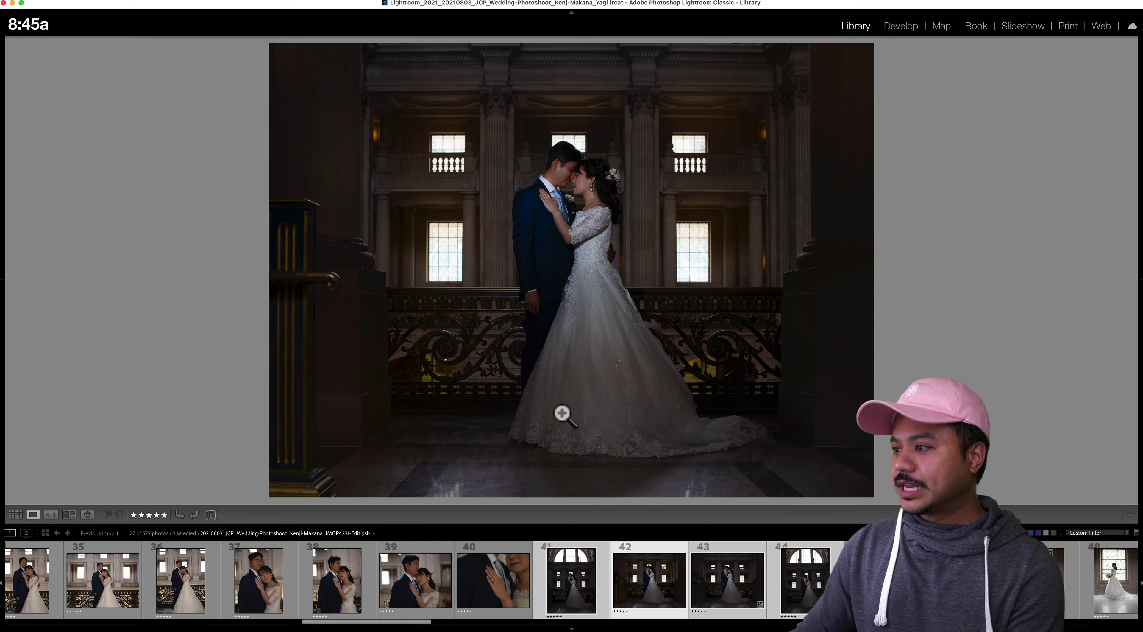
pyautogui.press('super+i')
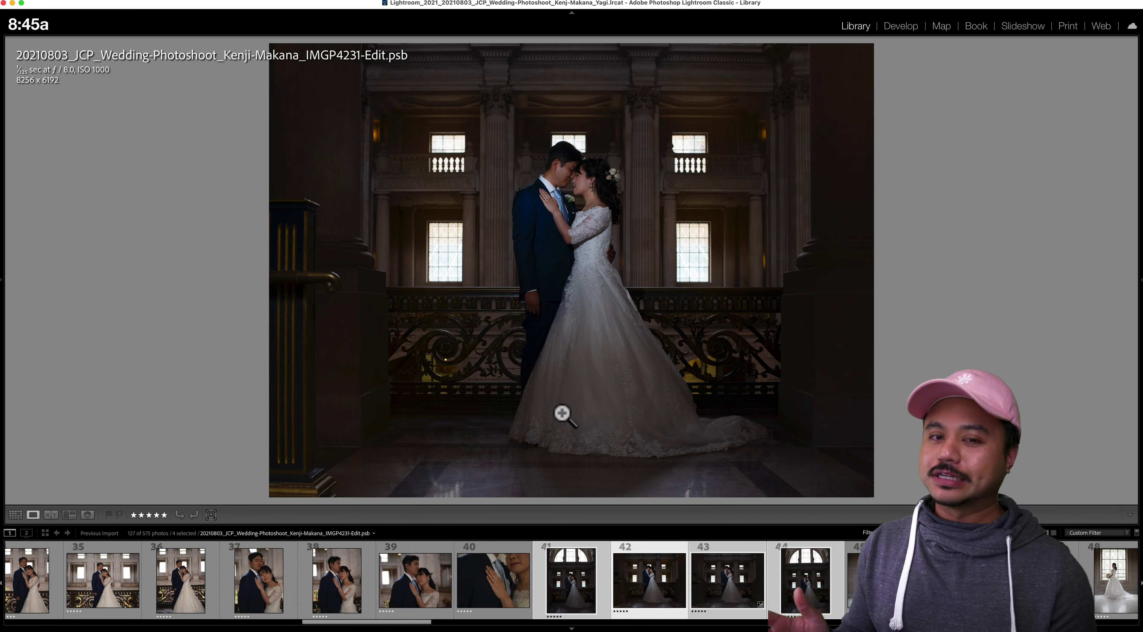
pyautogui.press('super+Tab')
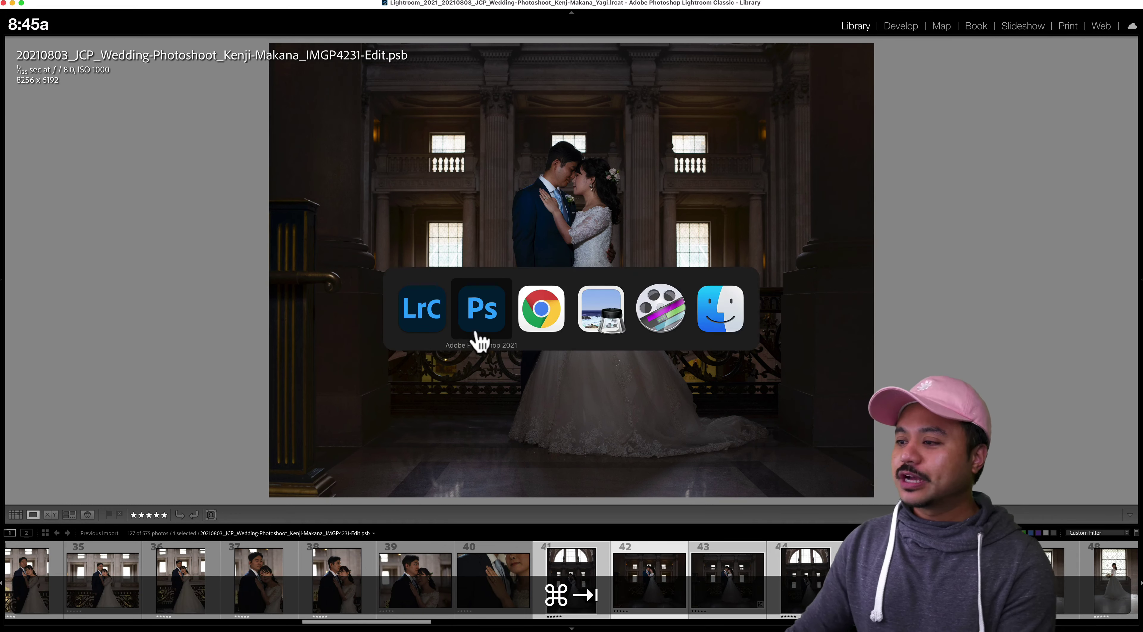
# Expand the Claire-ify group and hide Layer 1, Vibrance 1, fuji snapit and Claire-ify to compare
pyautogui.click(473, 328)
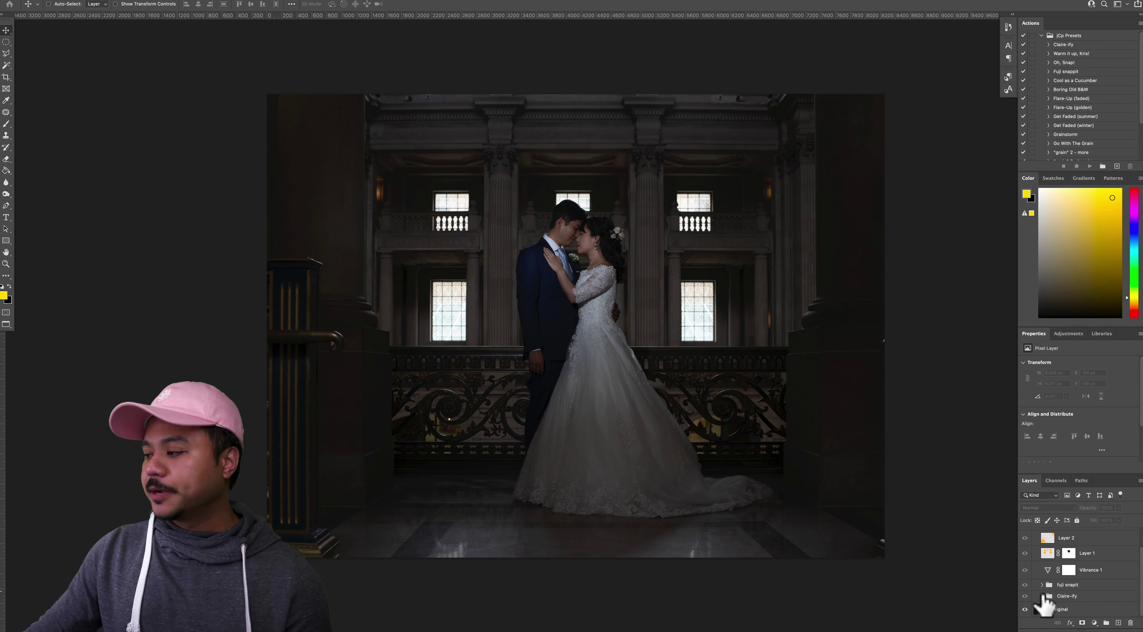
pyautogui.click(1040, 595)
pyautogui.scroll(2, 1032, 606)
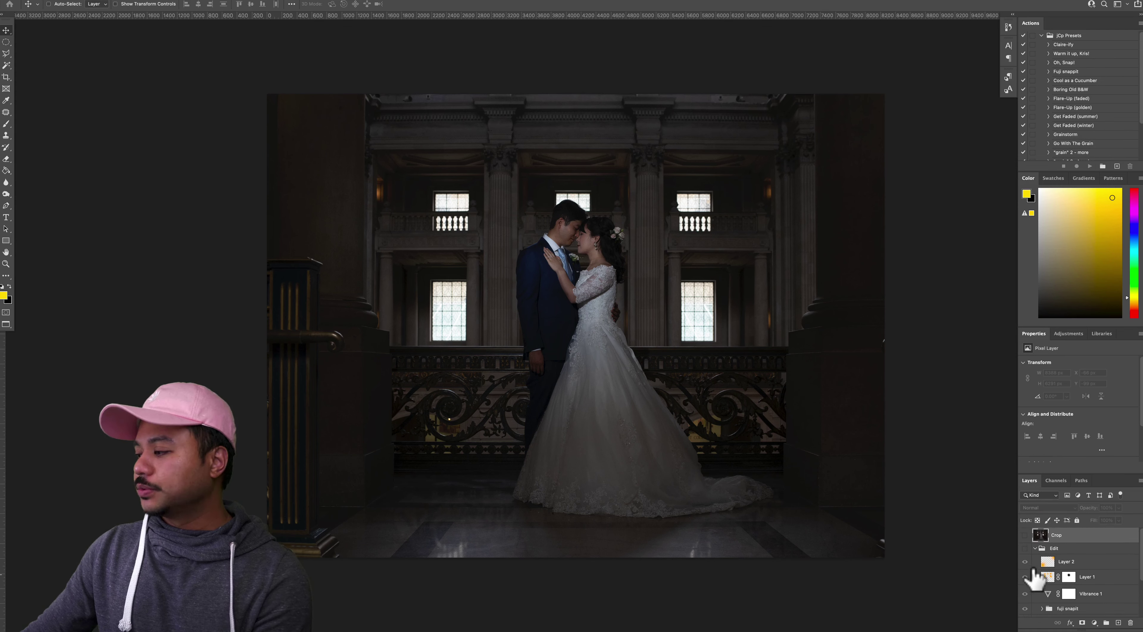
pyautogui.click(1025, 576)
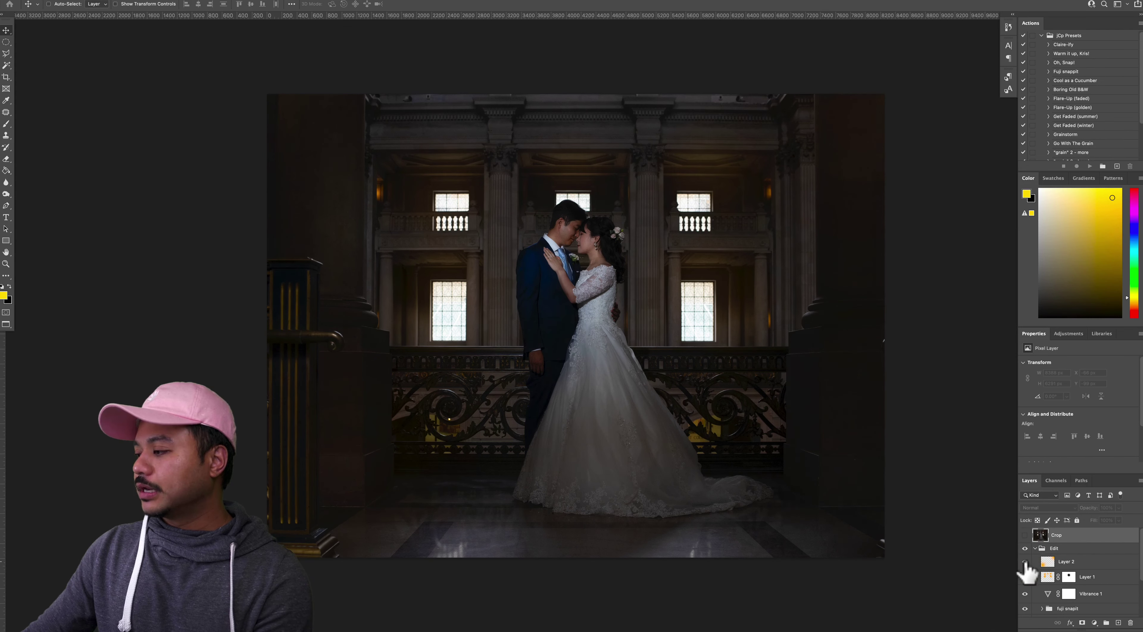
pyautogui.click(1025, 592)
pyautogui.click(1025, 608)
pyautogui.scroll(-4, 1025, 603)
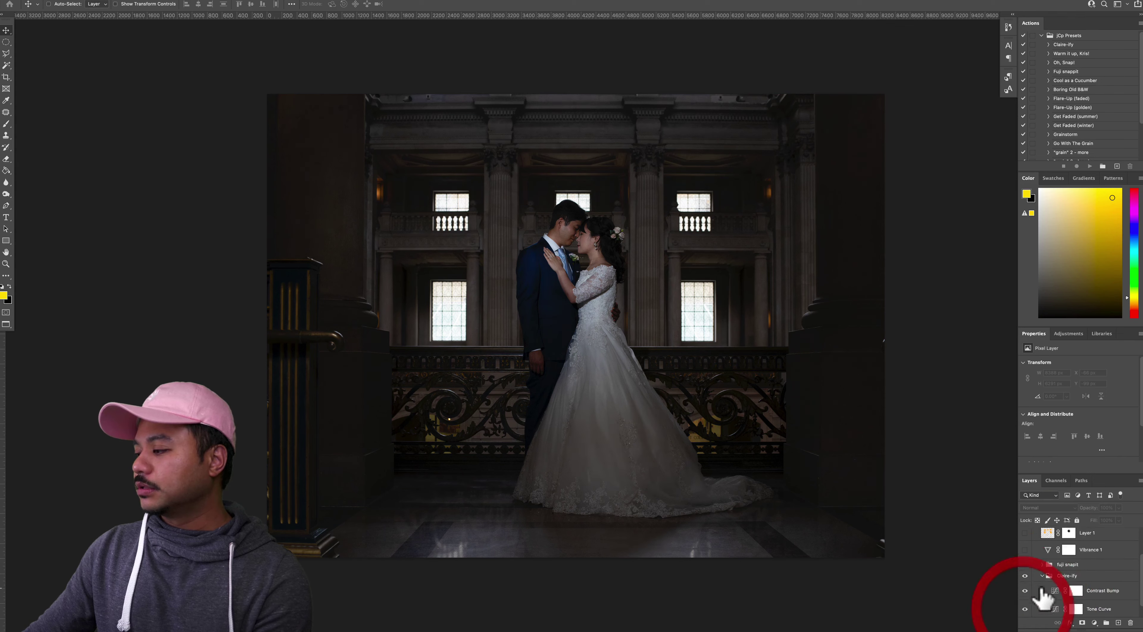
pyautogui.click(1025, 558)
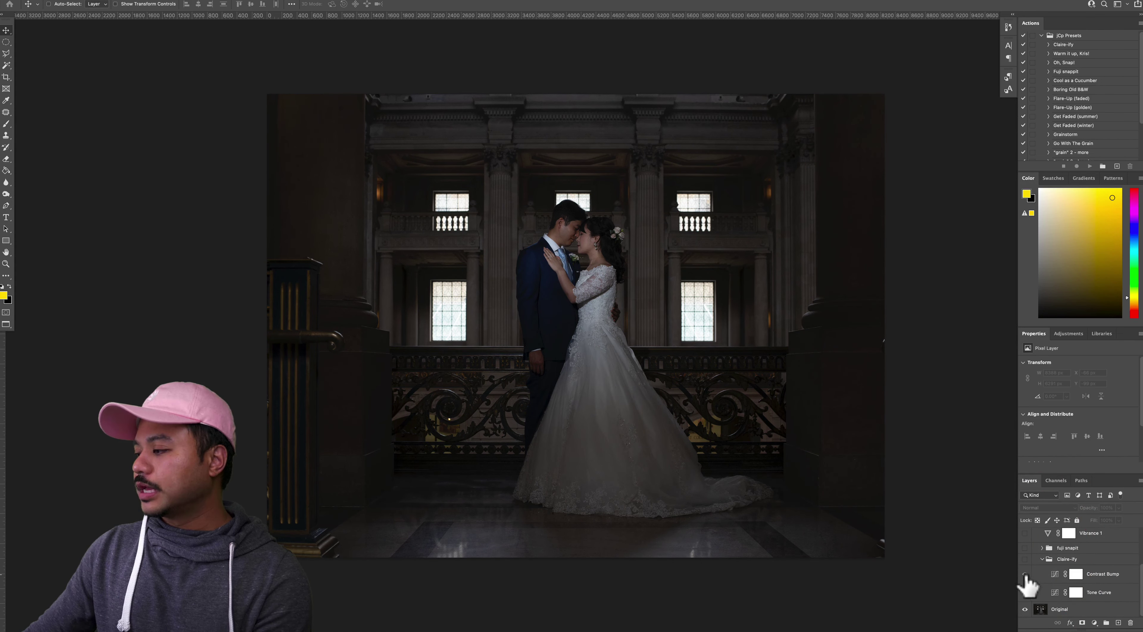
# Turn on Tone Curve and Contrast Bump, show Contrast Bump's curve enlarged, and restore fuji snapit
pyautogui.click(1056, 593)
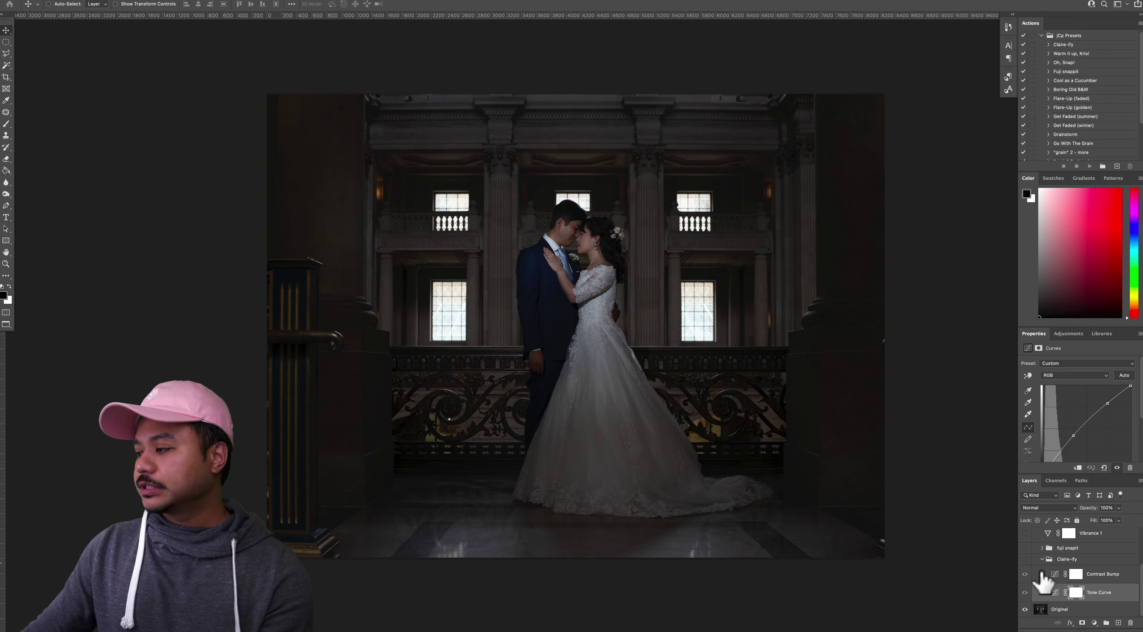
pyautogui.click(1024, 560)
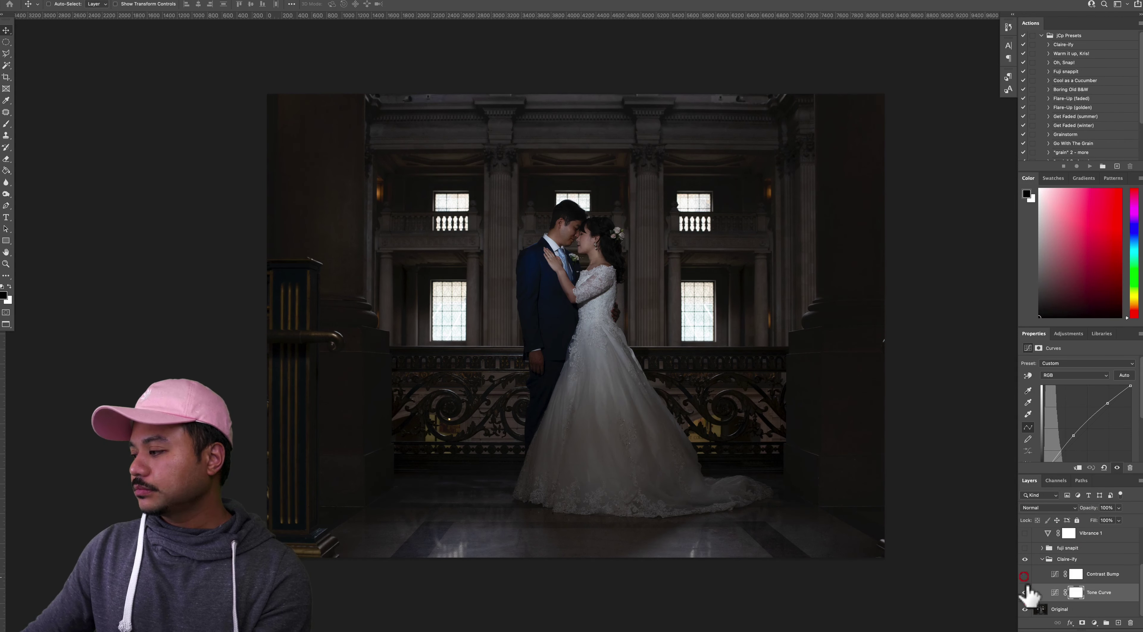
pyautogui.moveTo(1024, 574); pyautogui.dragTo(1025, 591)
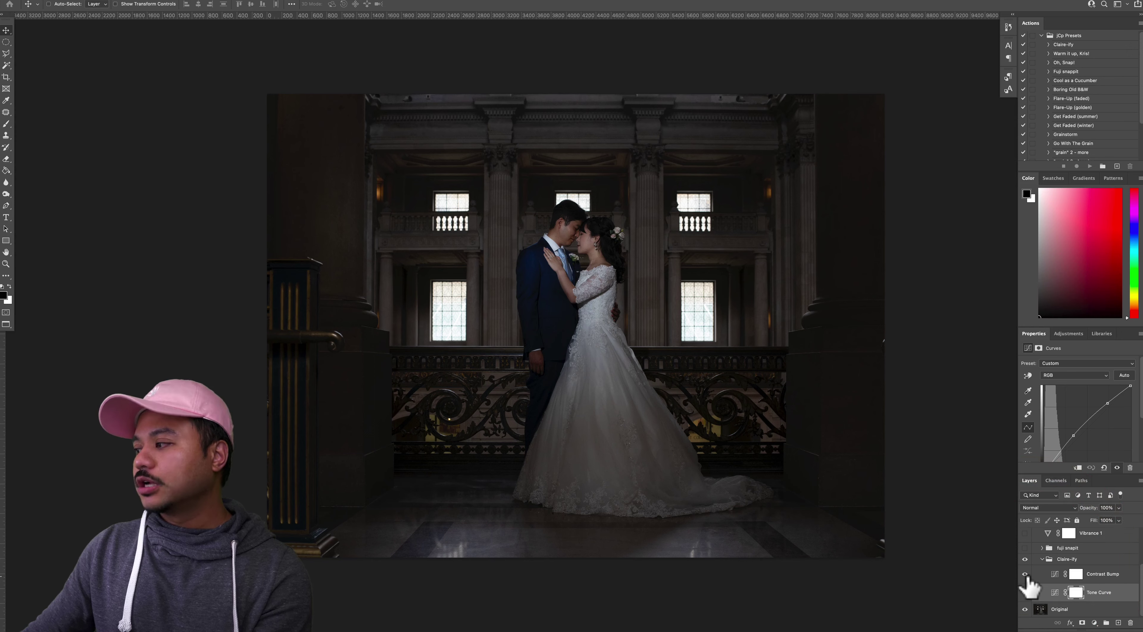
pyautogui.click(1059, 573)
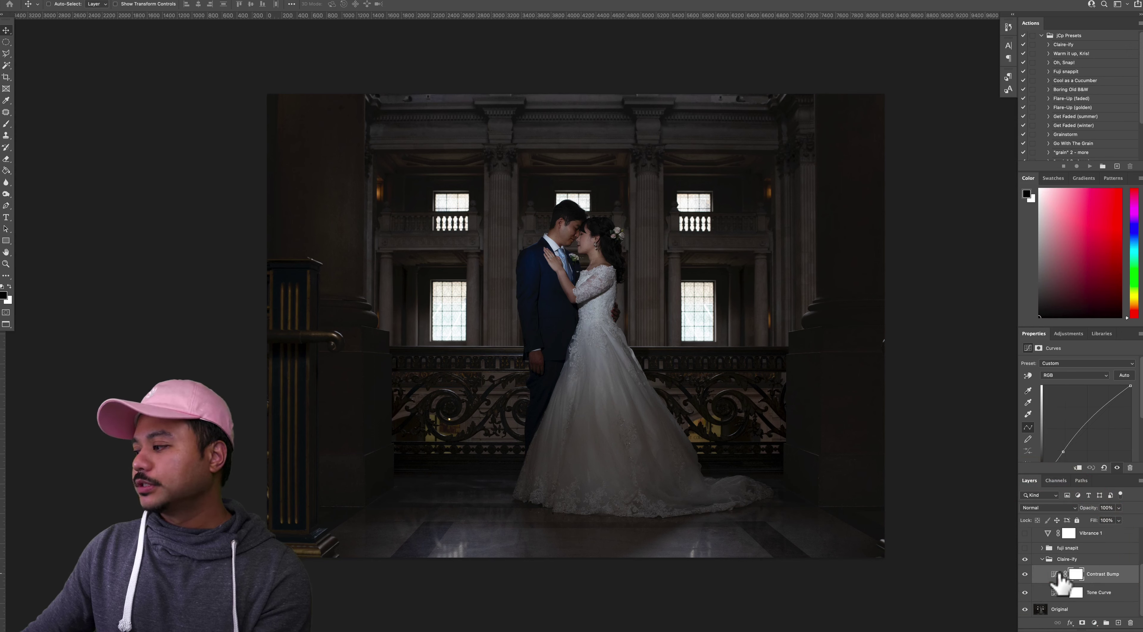
pyautogui.click(1067, 472)
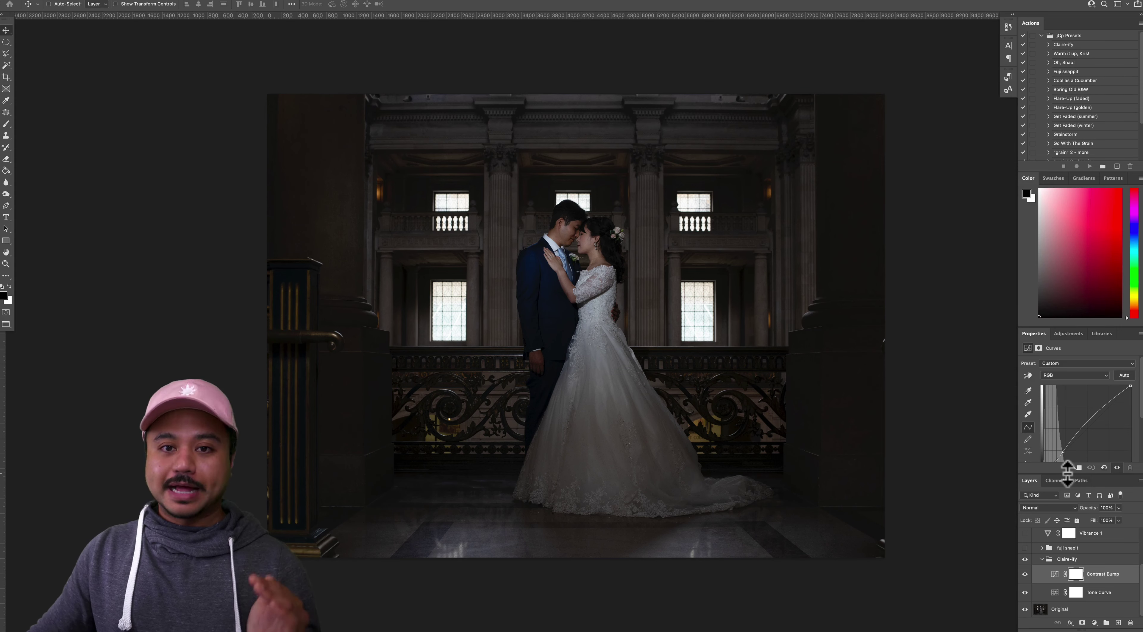
pyautogui.moveTo(1068, 474); pyautogui.dragTo(1067, 502)
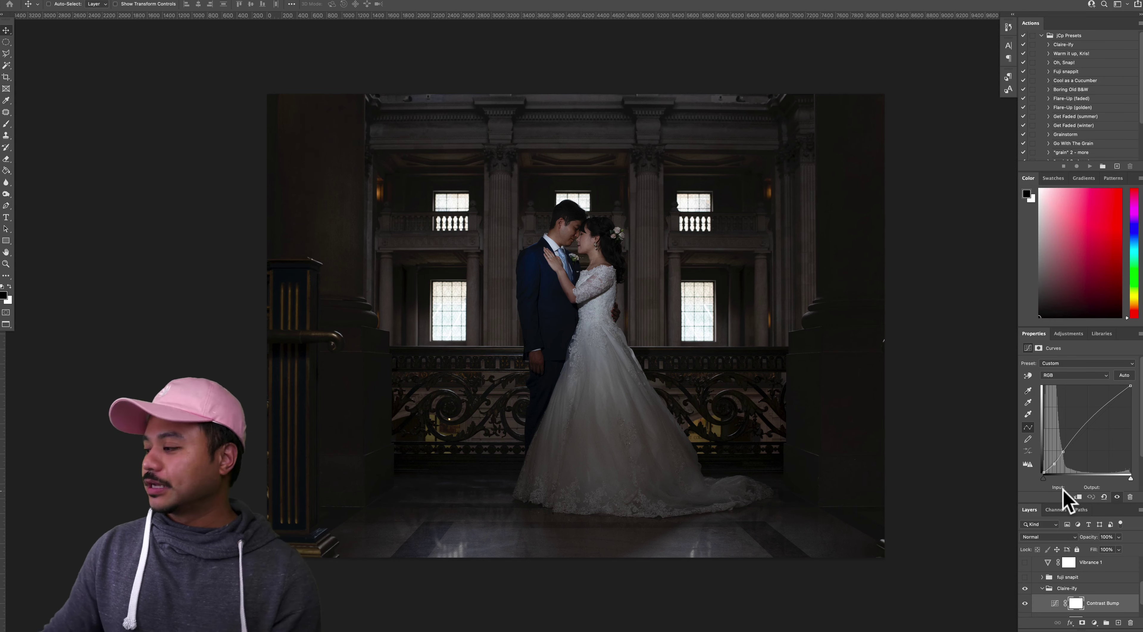
pyautogui.click(1024, 577)
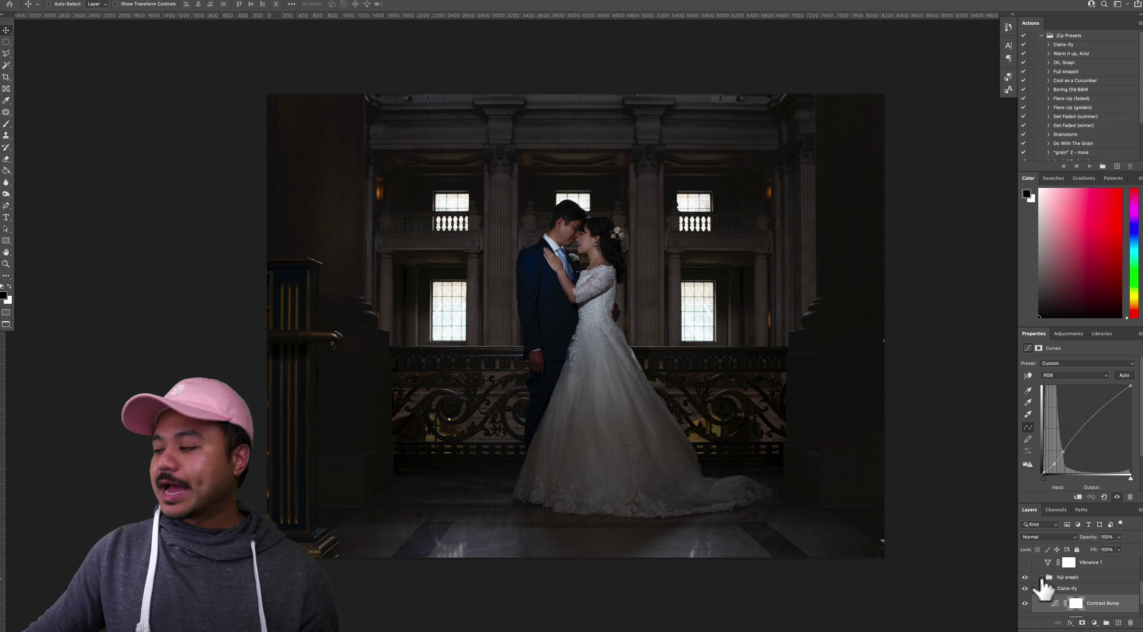
# Expand fuji snapit, toggle Fuji color and the group to compare, then select Vibrance 1
pyautogui.click(1041, 577)
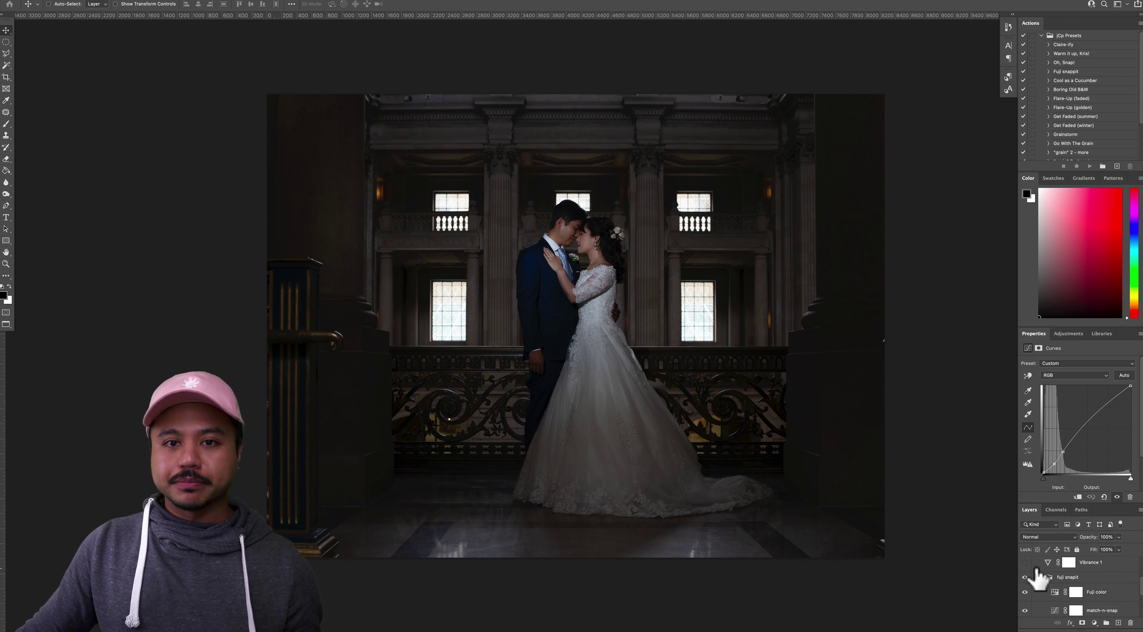
pyautogui.scroll(-1, 1048, 590)
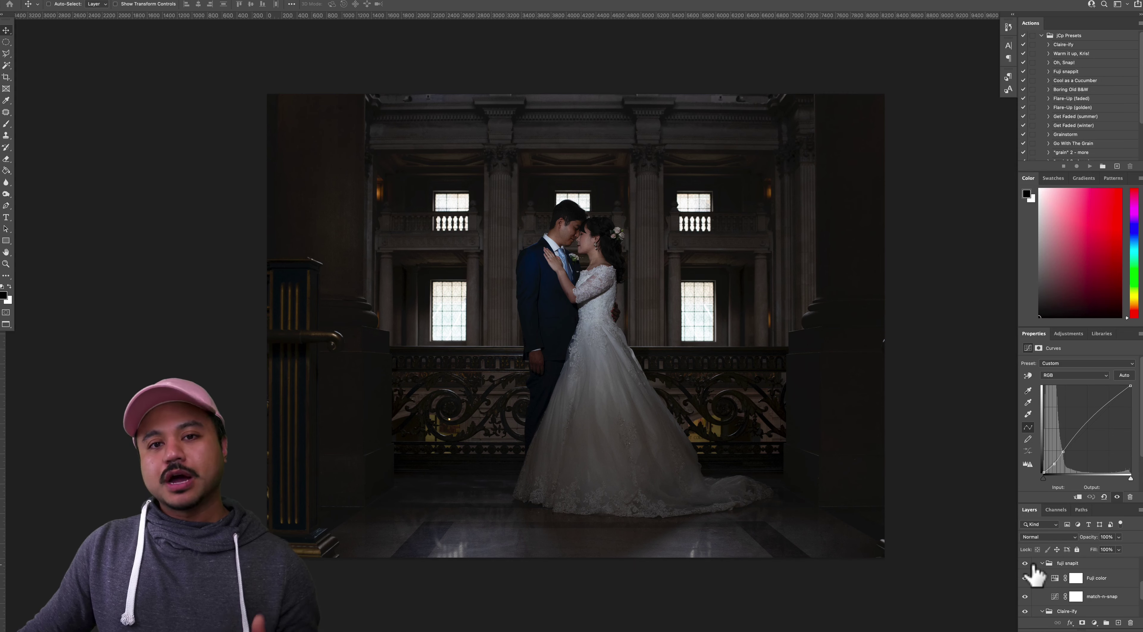
pyautogui.click(1025, 576)
pyautogui.click(1025, 576)
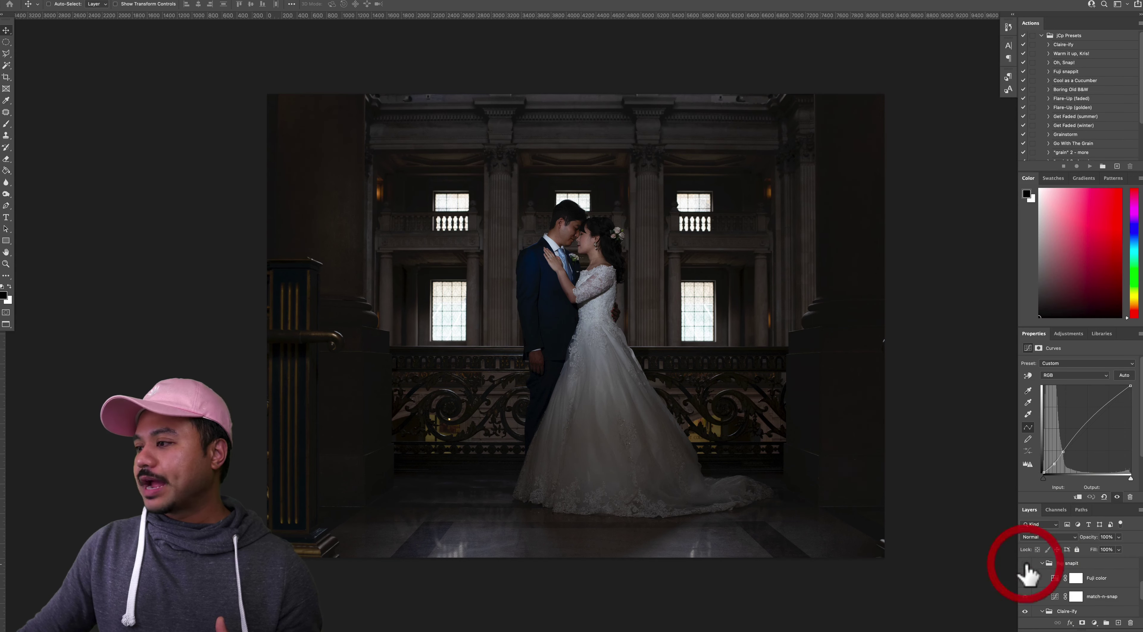
pyautogui.click(1026, 564)
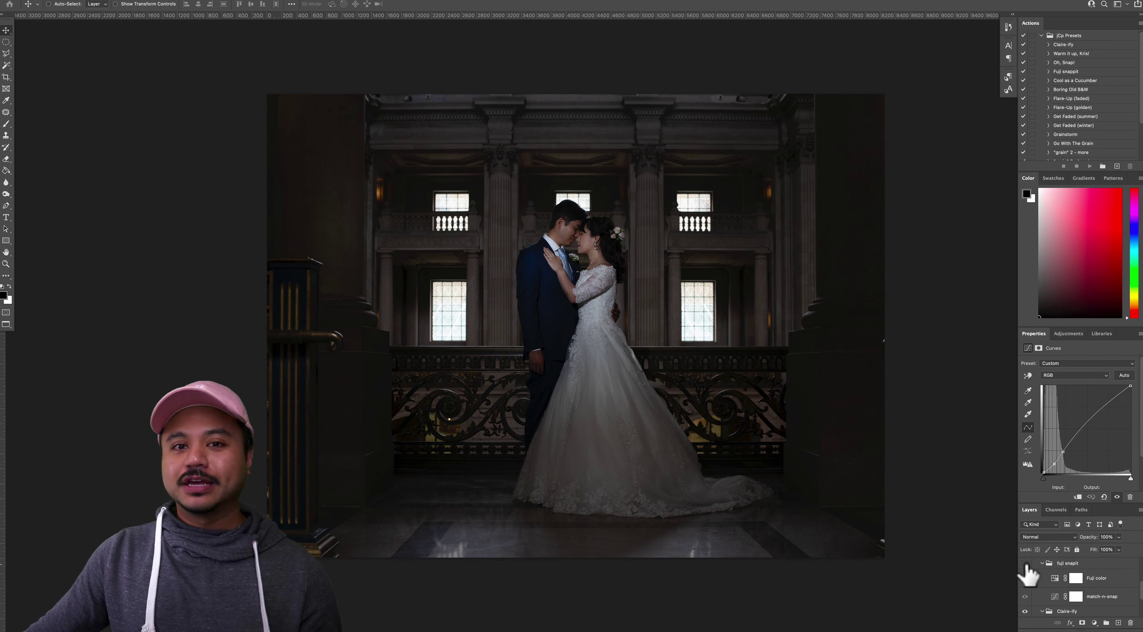
pyautogui.click(1026, 564)
pyautogui.click(1061, 557)
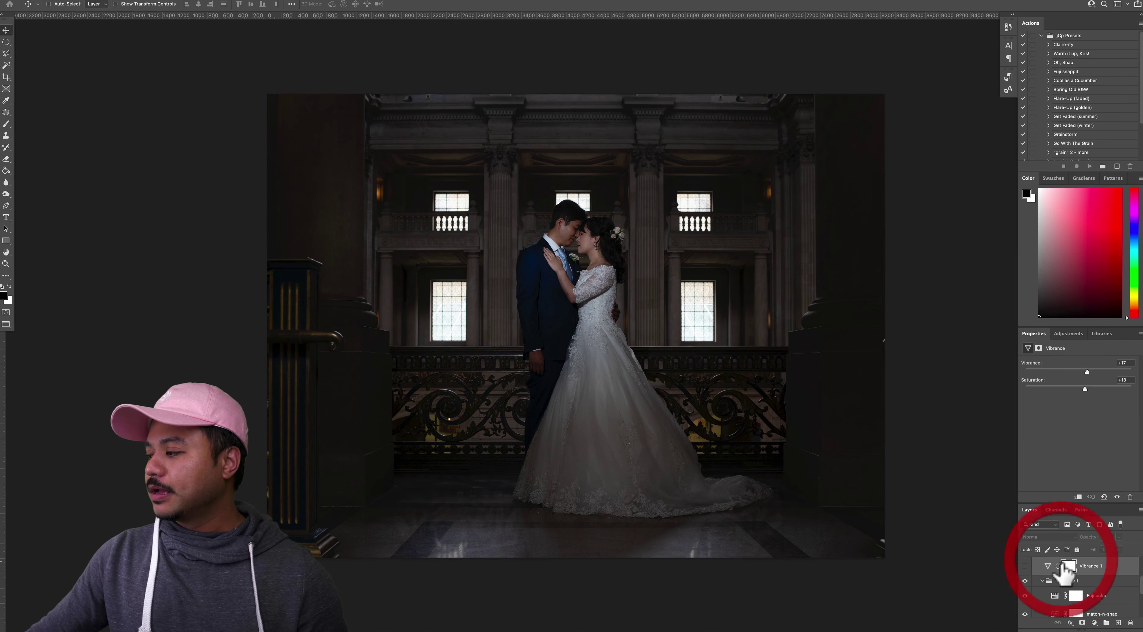
# Lower the fuji snapit group's opacity to 30% and compare it hidden and shown
pyautogui.click(1061, 579)
pyautogui.click(1058, 582)
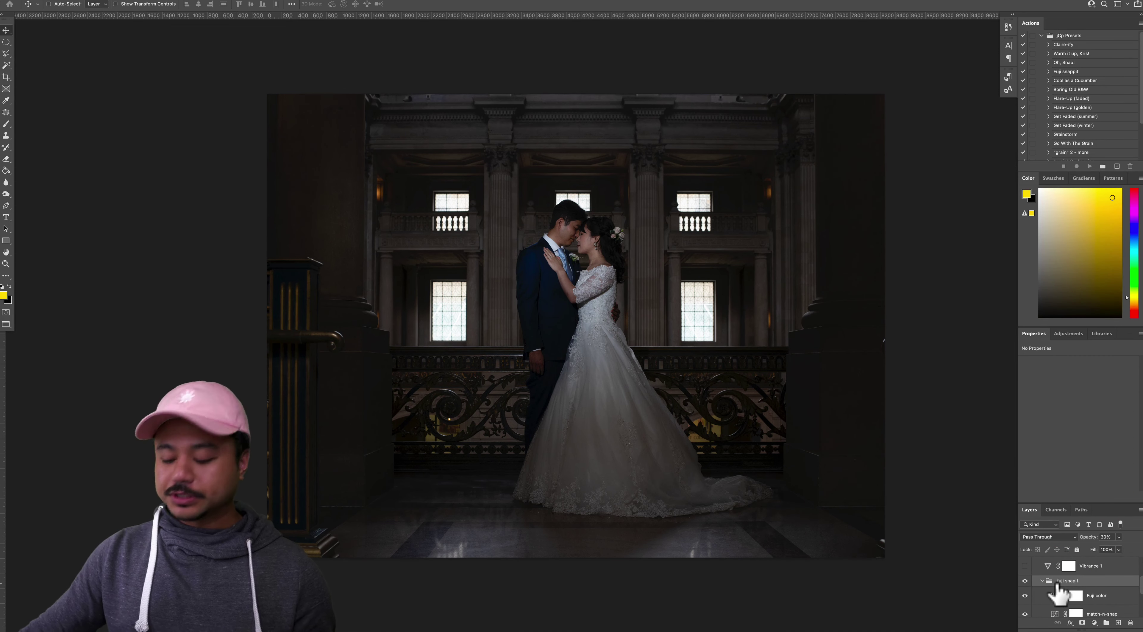
pyautogui.press('v')
pyautogui.press('0')
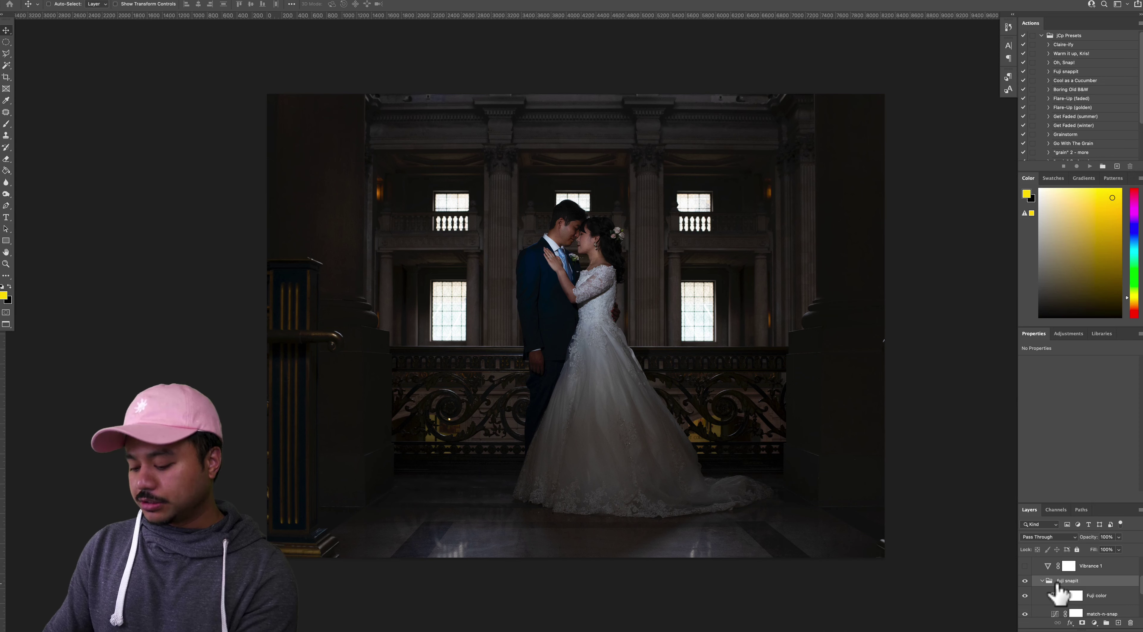
pyautogui.press('3')
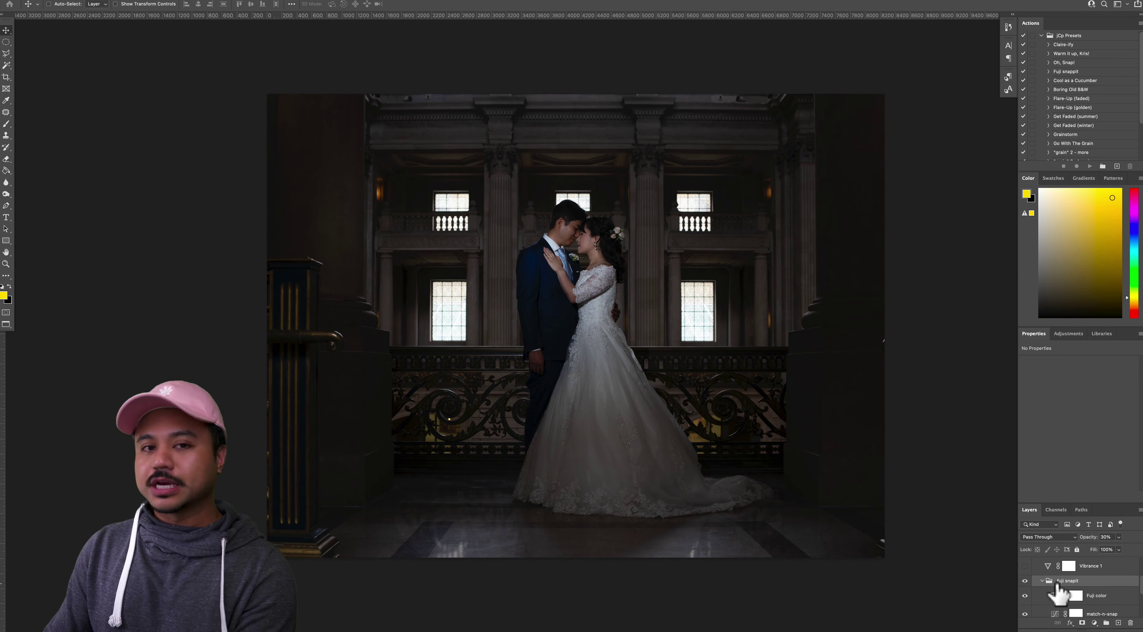
pyautogui.click(1024, 580)
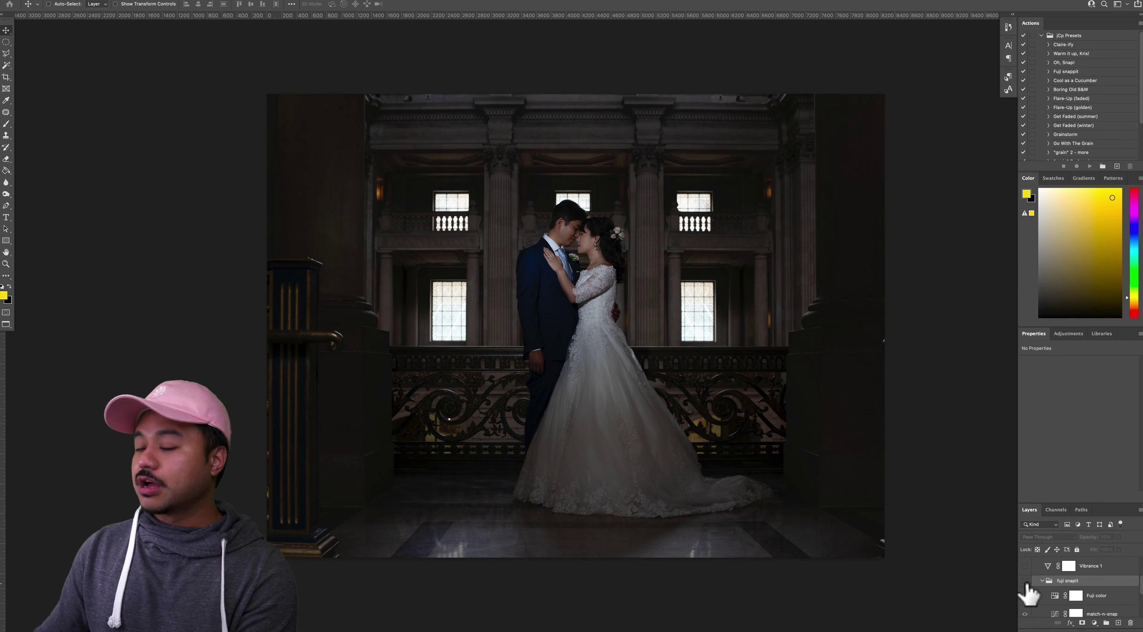
pyautogui.click(1025, 581)
# Toggle Vibrance 1 and display its settings: Vibrance +17, Saturation +13
pyautogui.scroll(2, 1029, 594)
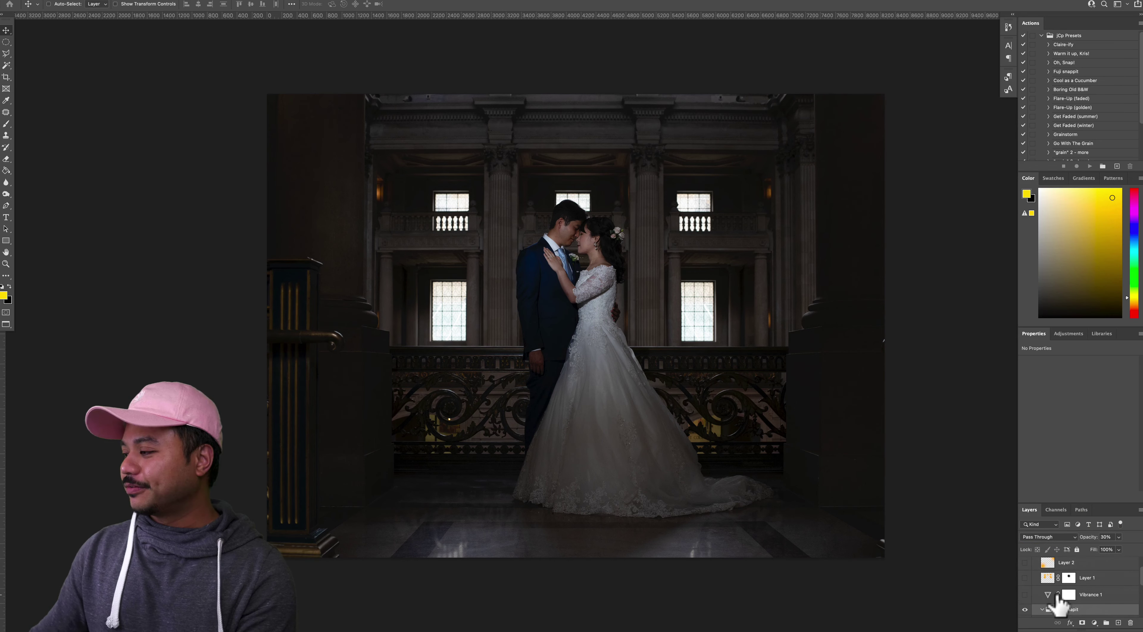
pyautogui.click(1024, 594)
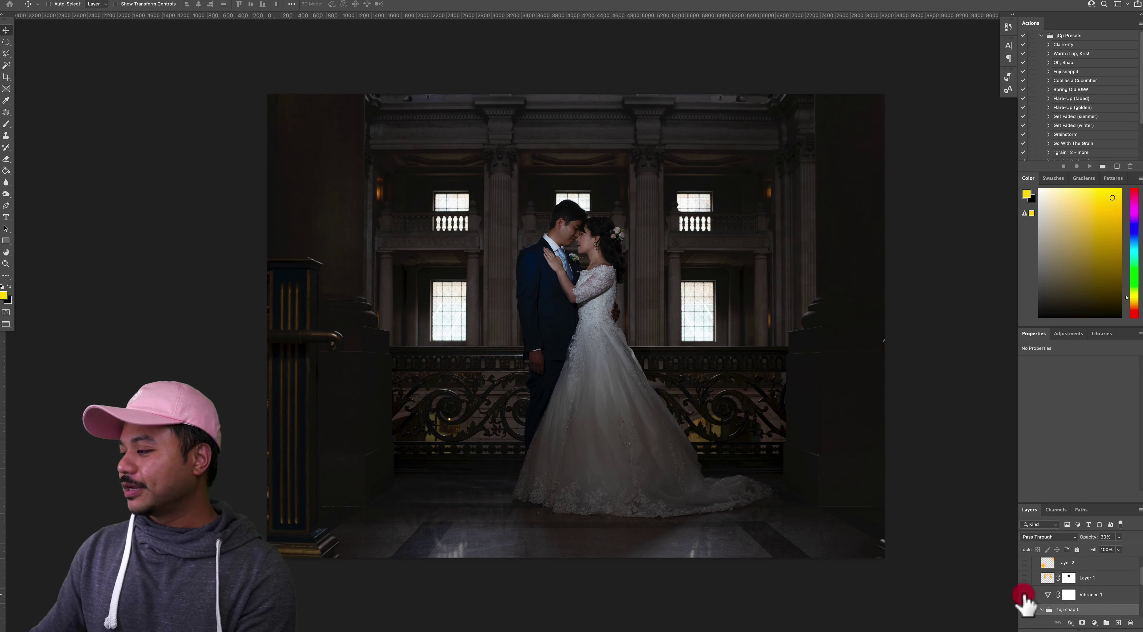
pyautogui.click(1048, 599)
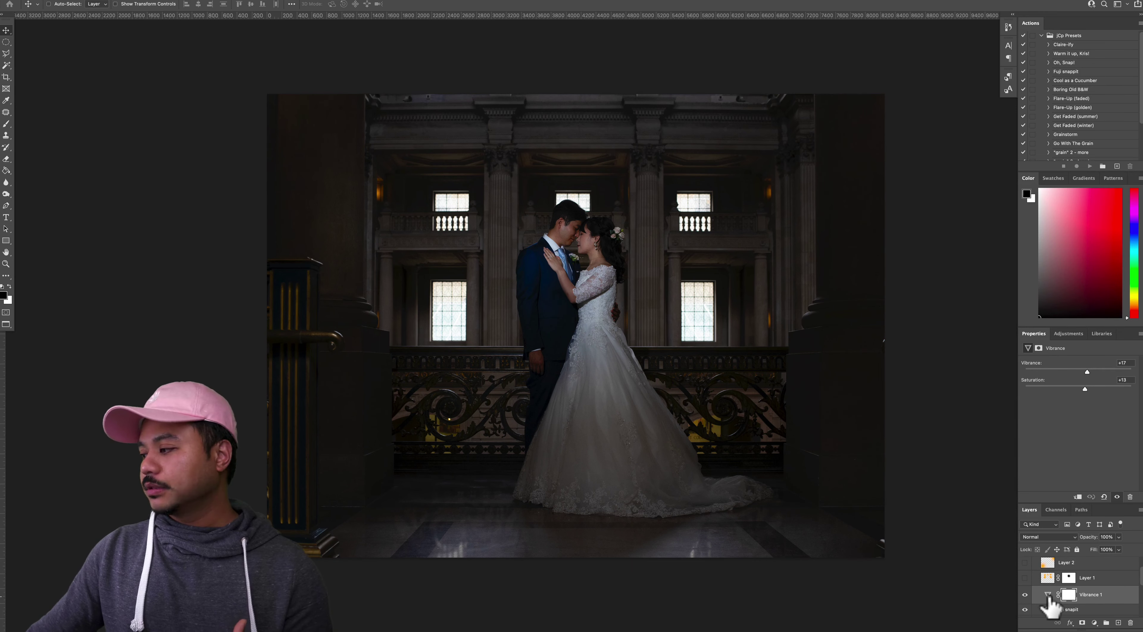
pyautogui.scroll(2, 1048, 598)
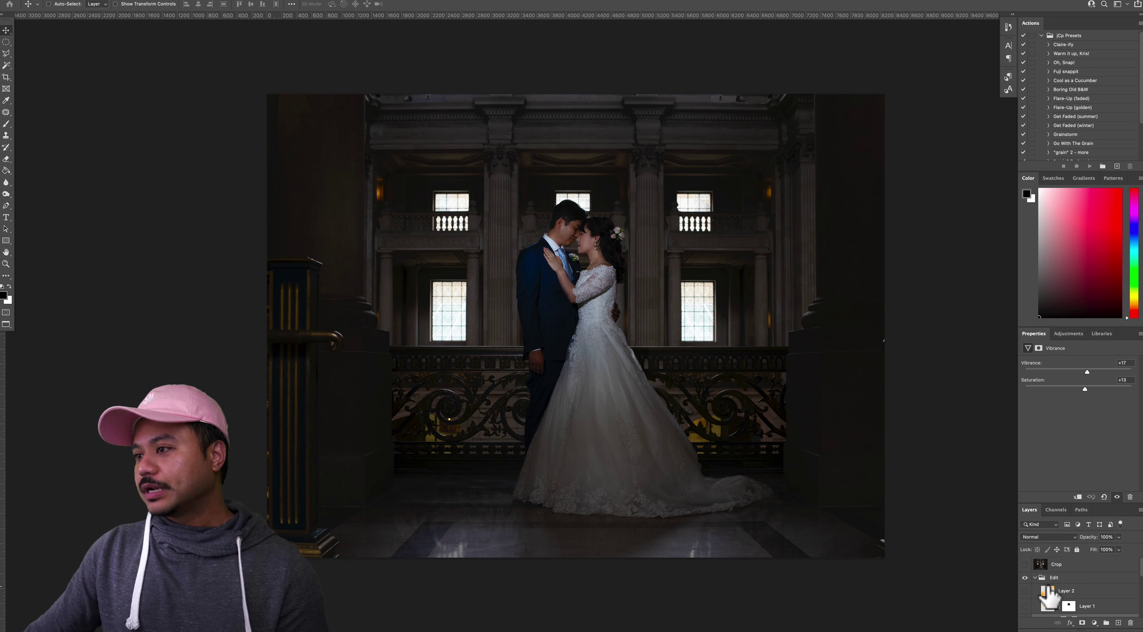
# Preview the Crop layer's framing, then hide it again
pyautogui.scroll(-1, 1048, 598)
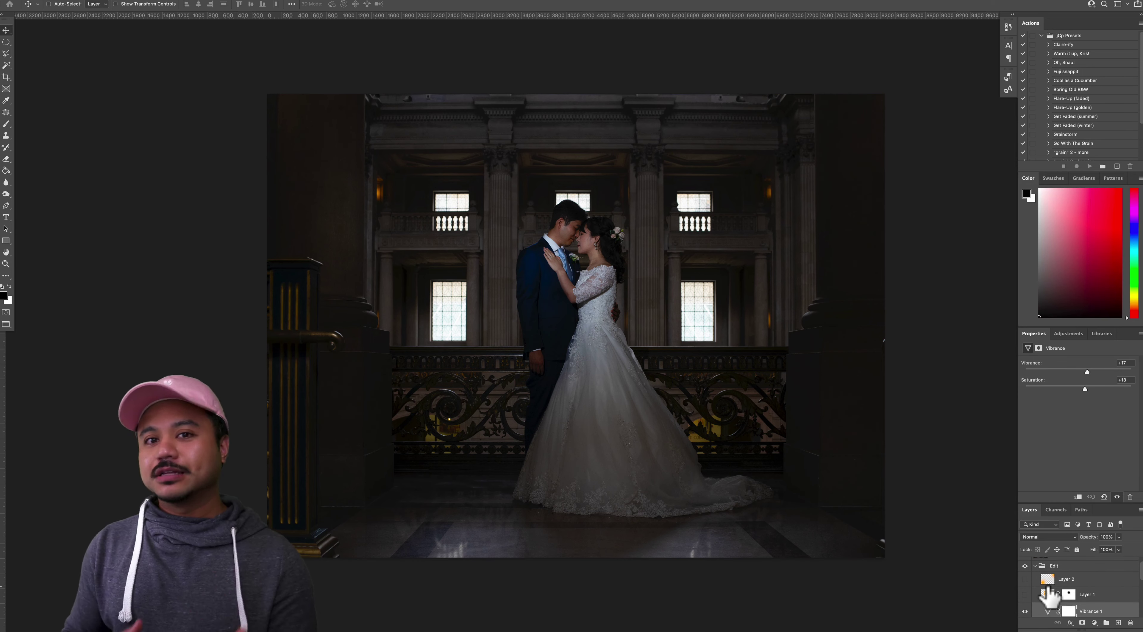
pyautogui.scroll(1, 1049, 598)
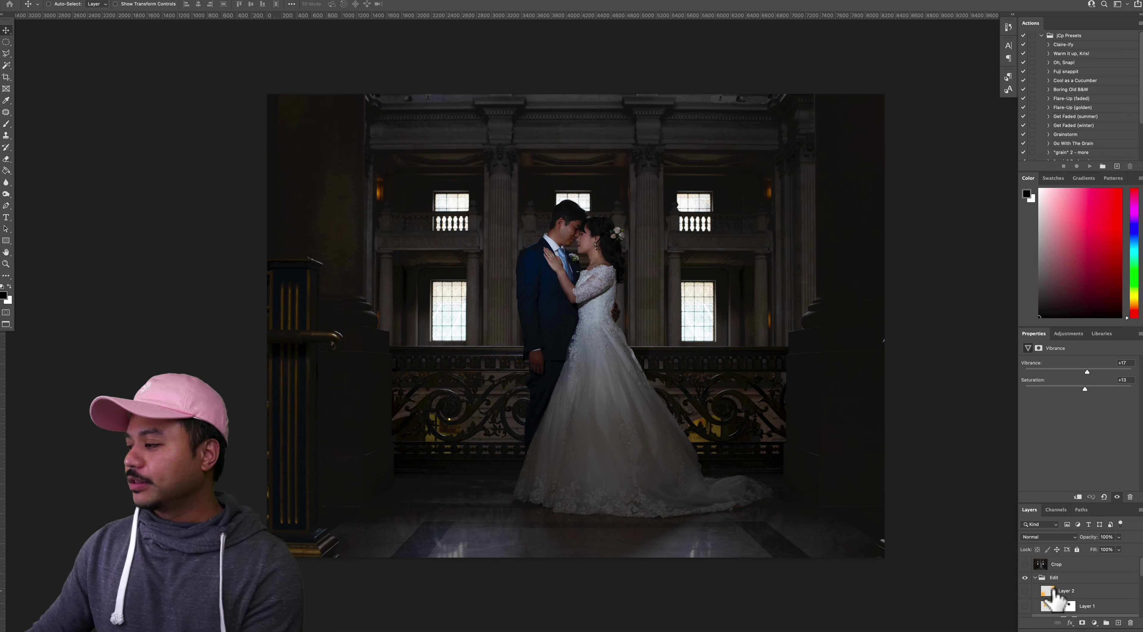
pyautogui.click(1024, 564)
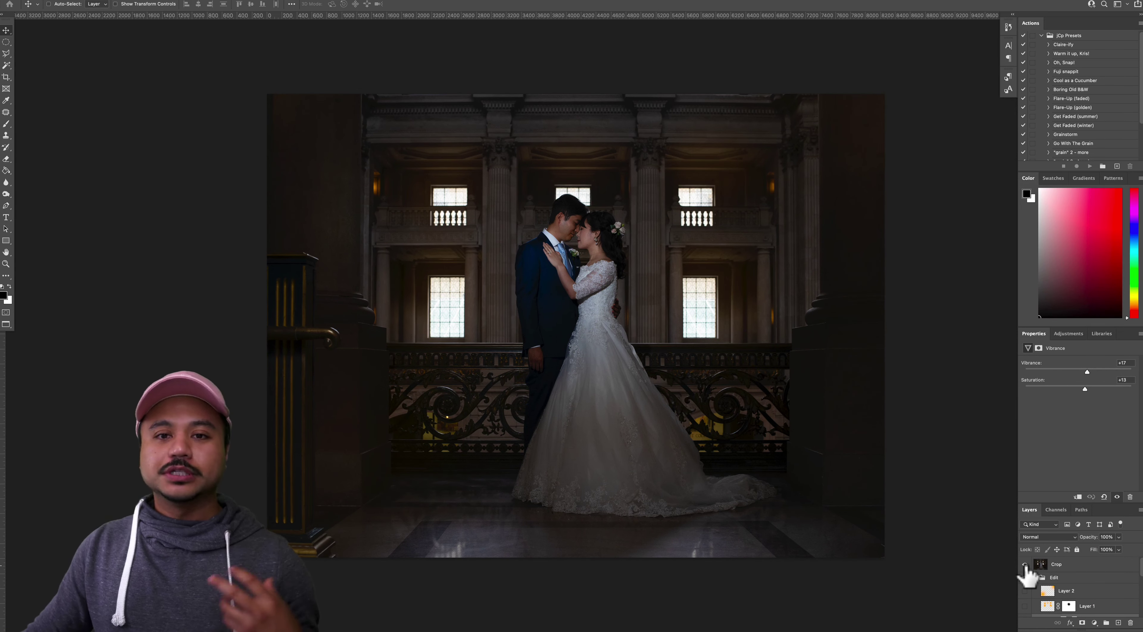
pyautogui.click(1024, 564)
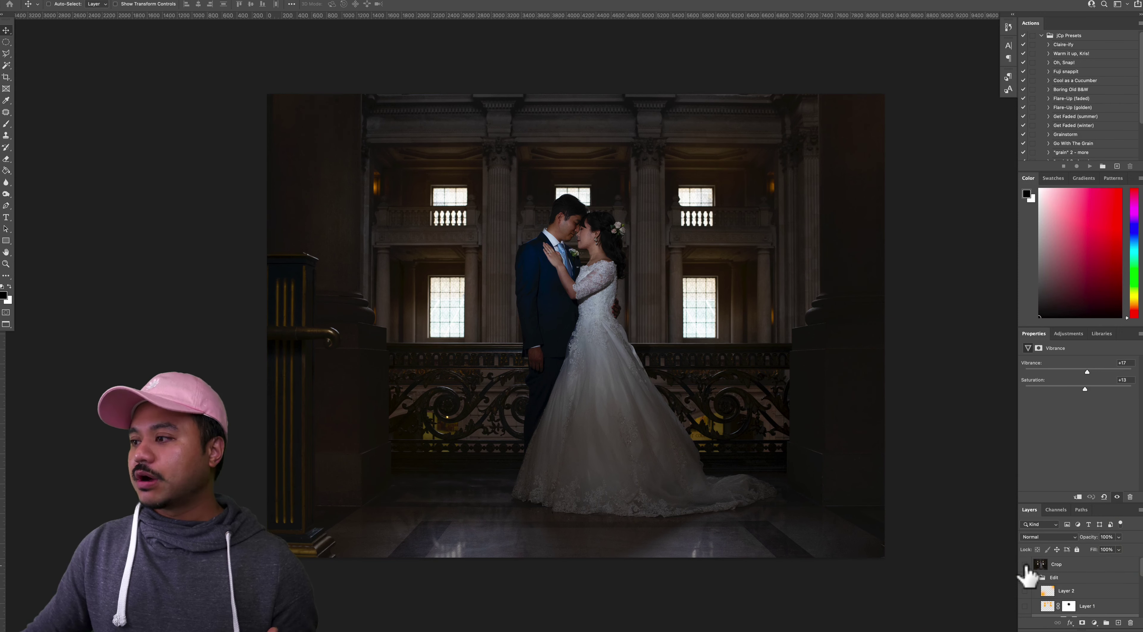
pyautogui.scroll(-1, 1051, 581)
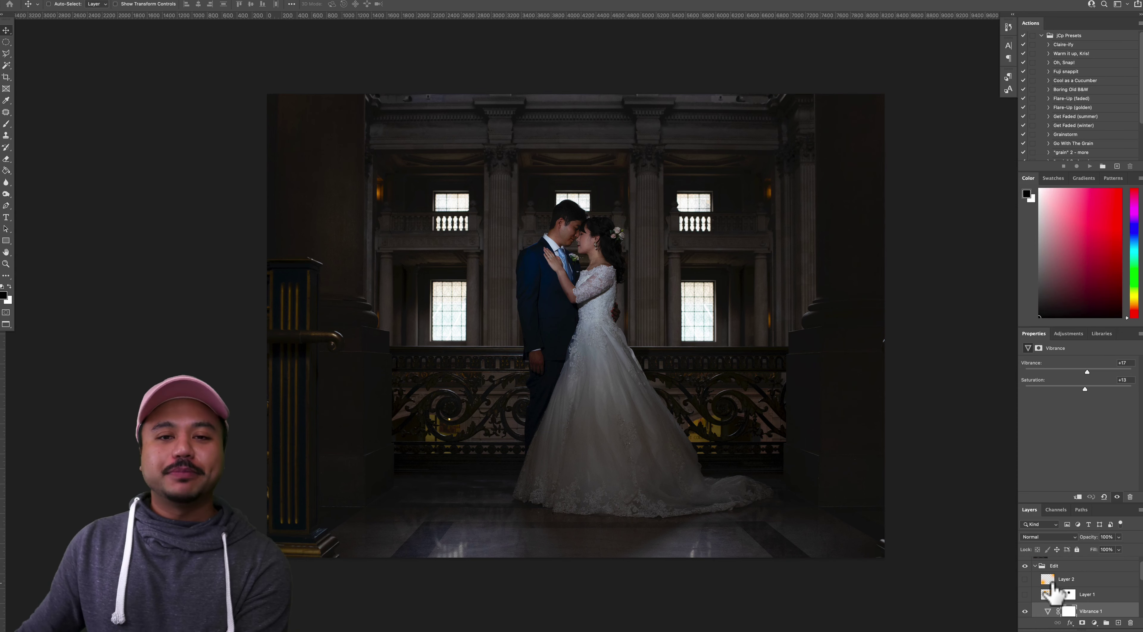
# Check Layer 1's 5% Screen glow, leave it off, and add new Layer 3
pyautogui.click(1025, 593)
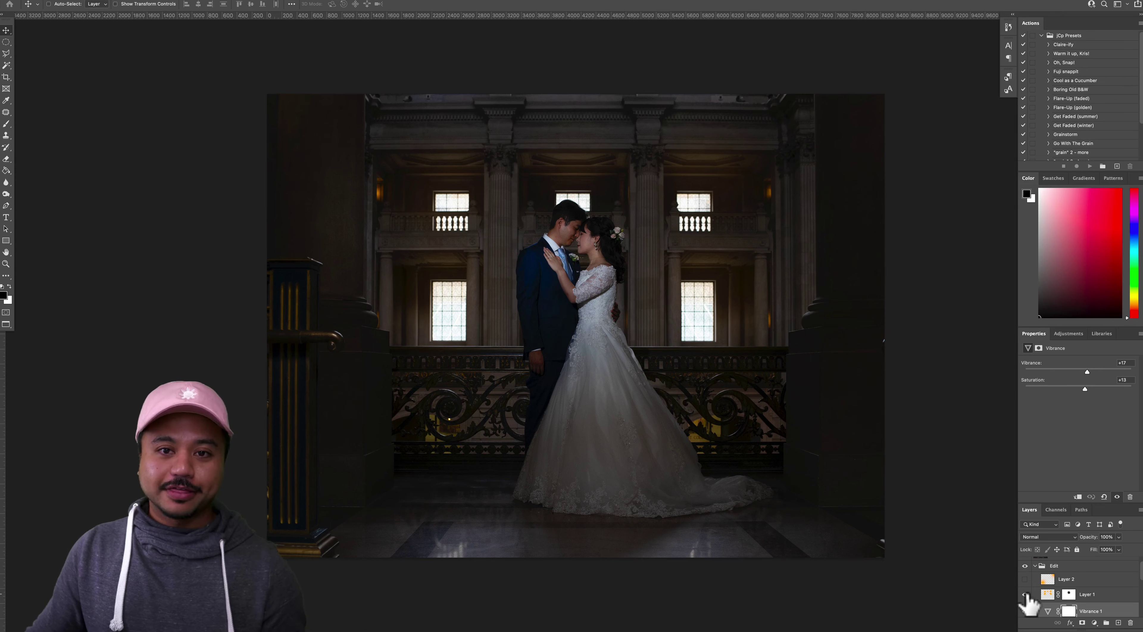
pyautogui.click(1046, 593)
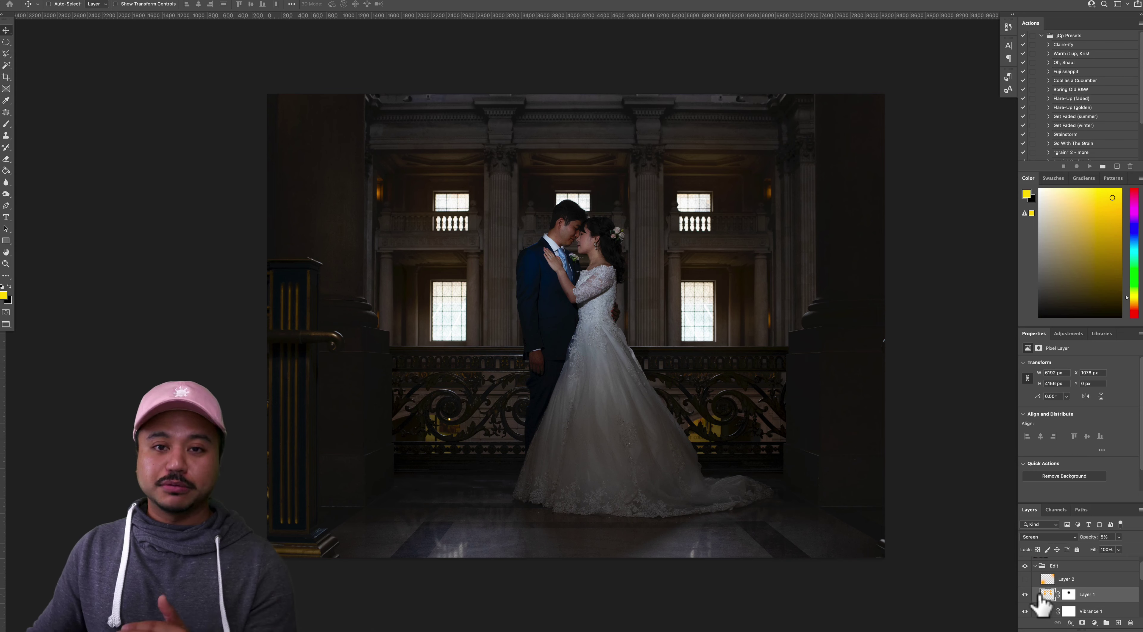
pyautogui.click(1024, 595)
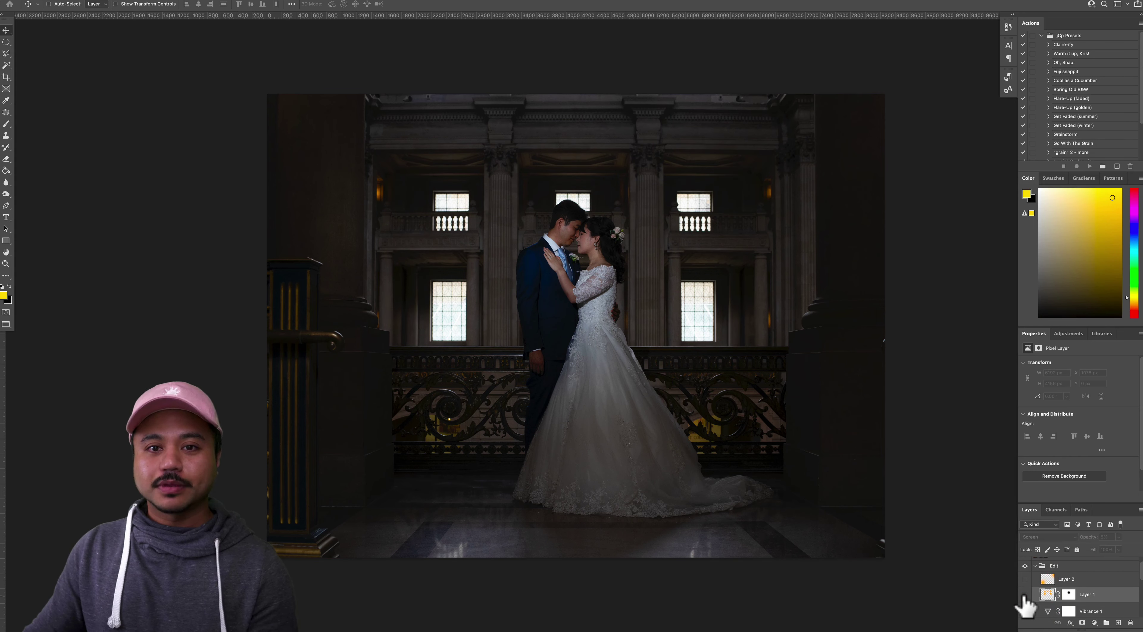
pyautogui.click(1023, 595)
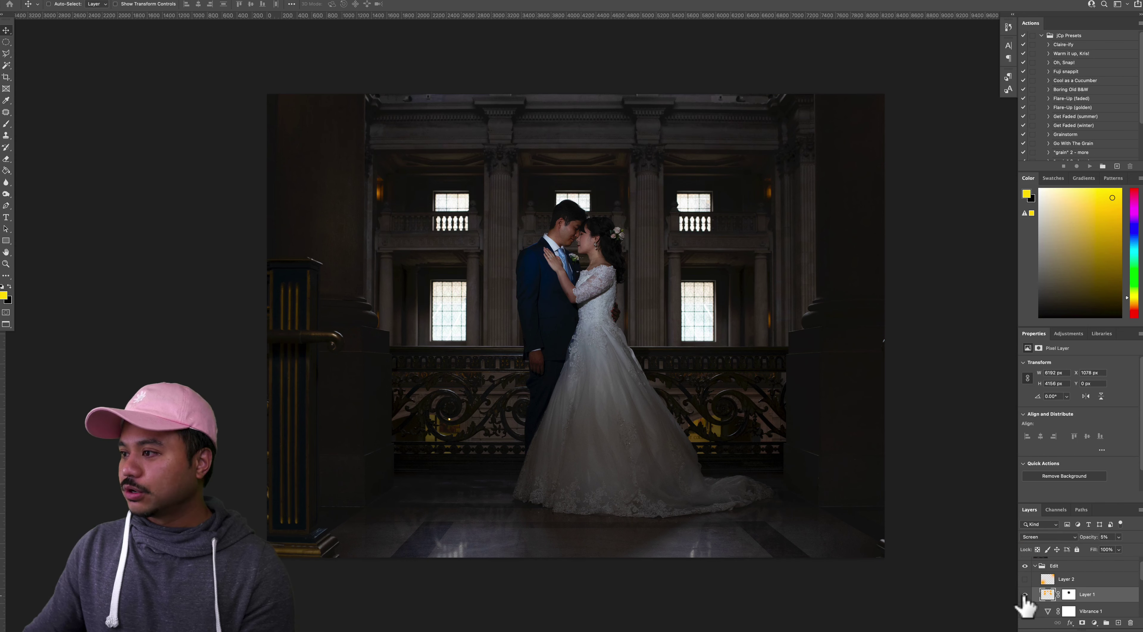
pyautogui.click(1024, 594)
pyautogui.click(1119, 622)
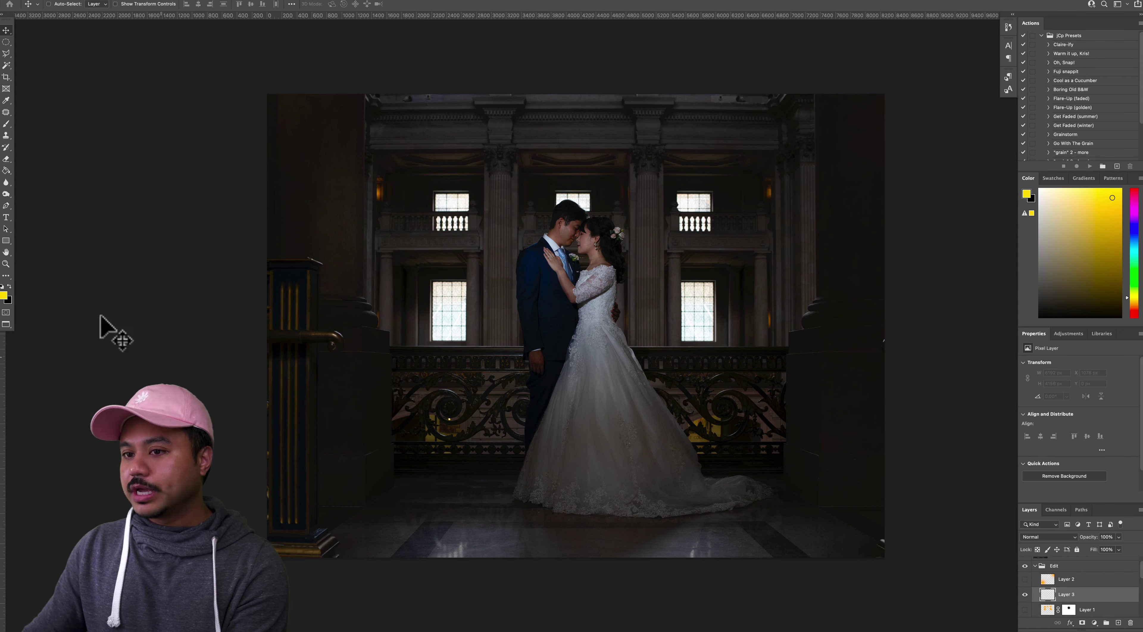
# Pick yellow as the foreground colour and set up a much larger soft brush
pyautogui.click(3, 297)
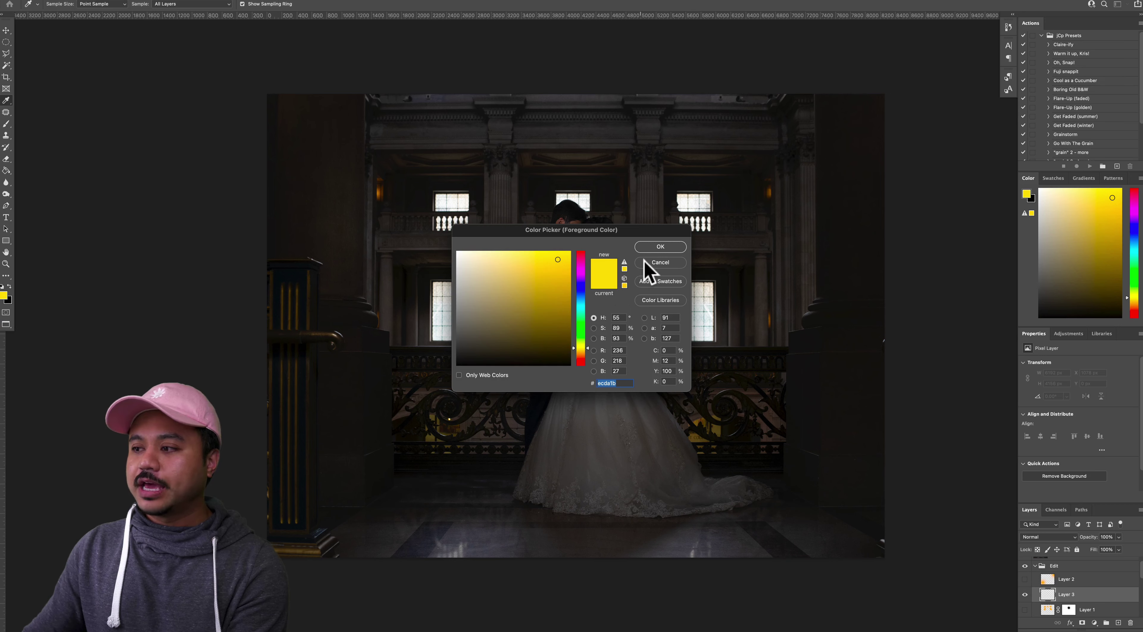
pyautogui.click(660, 247)
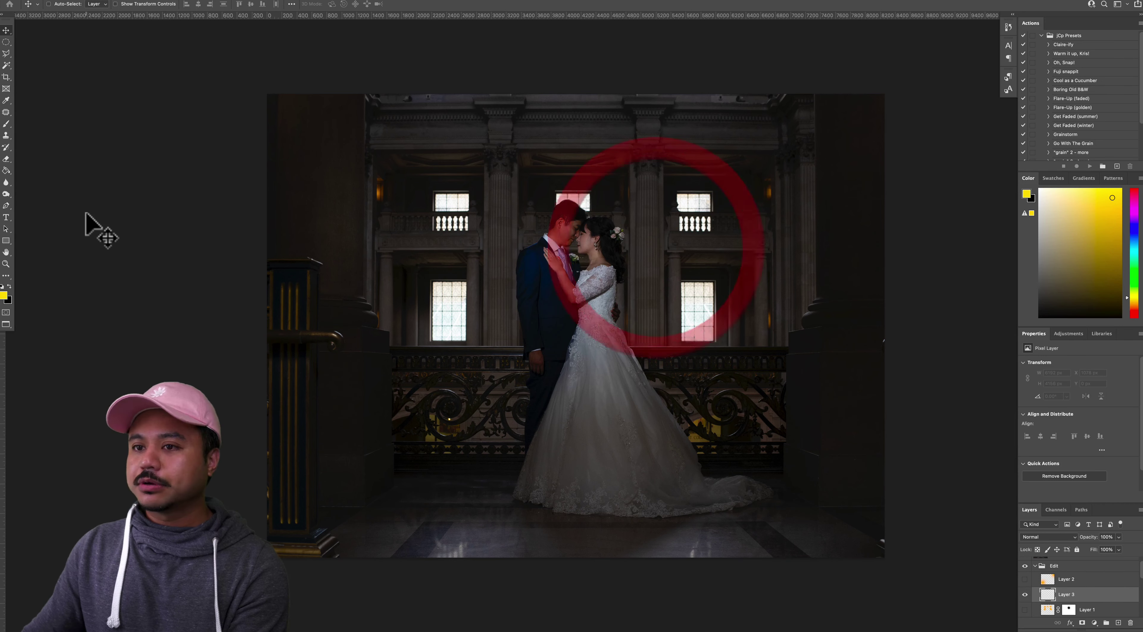
pyautogui.press('b')
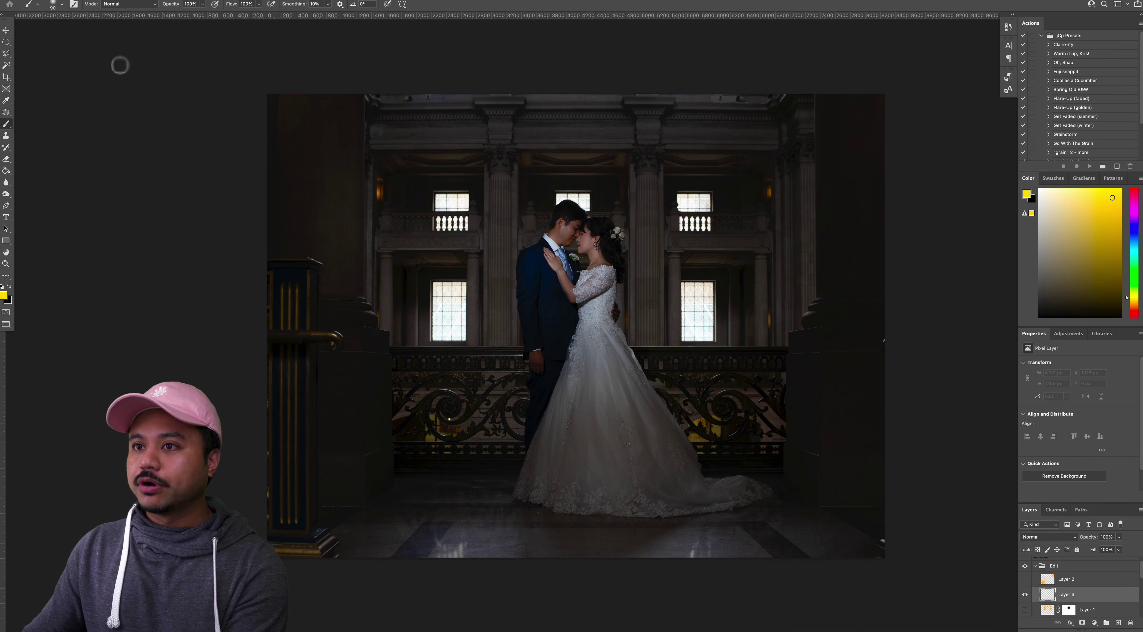
pyautogui.click(52, 5)
pyautogui.moveTo(72, 32)
pyautogui.mouseDown()
pyautogui.moveTo(114, 32)
pyautogui.moveTo(75, 32)
pyautogui.moveTo(100, 32)
pyautogui.mouseUp()
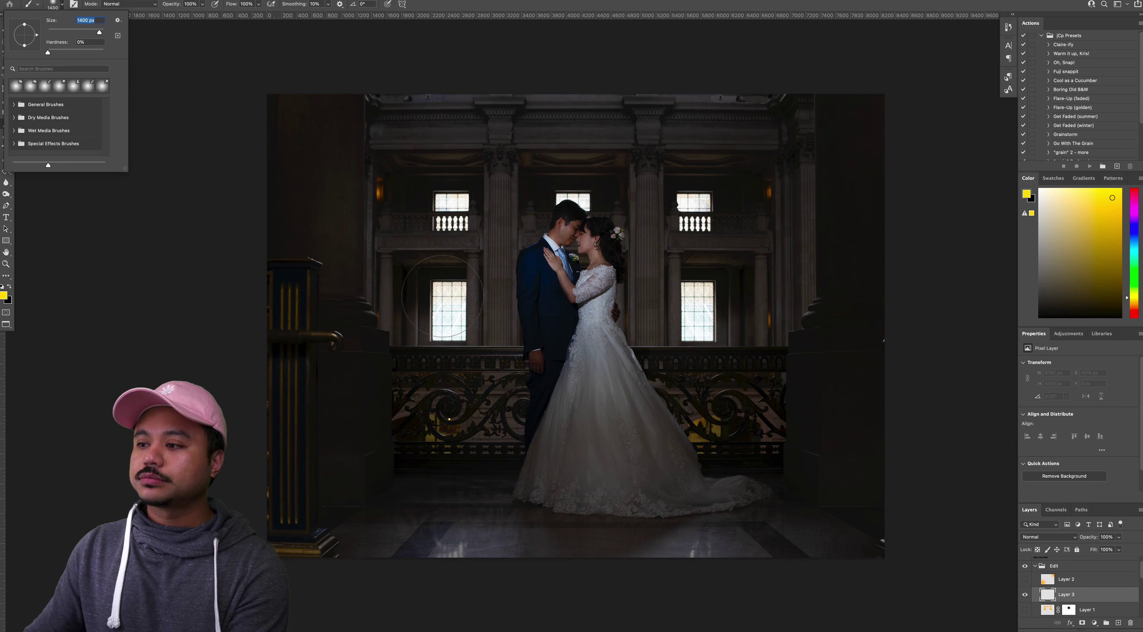
pyautogui.click(262, 71)
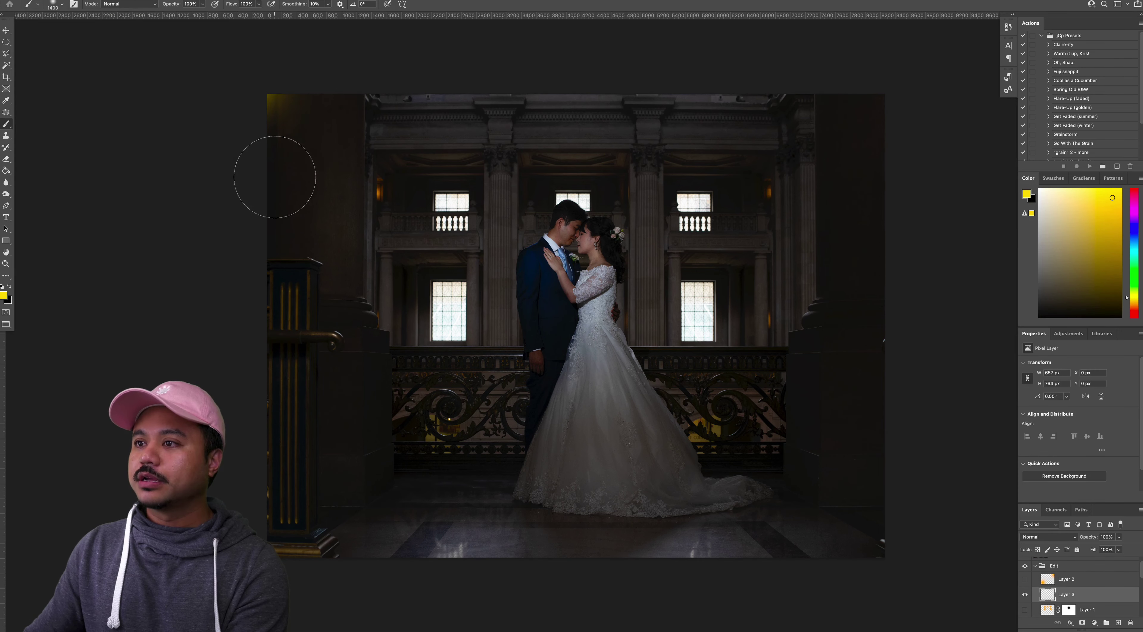
pyautogui.press('super+z')
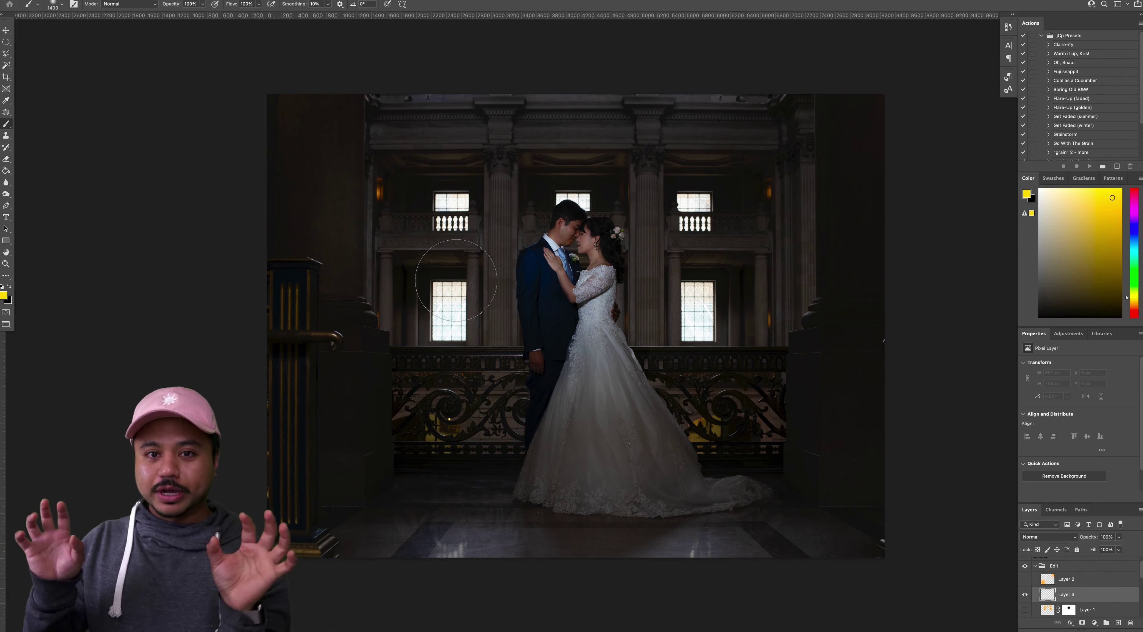
# Paint soft yellow glows over the lower-left, upper-left, central upper and upper-right windows
pyautogui.moveTo(448, 284)
pyautogui.mouseDown()
pyautogui.moveTo(450, 319)
pyautogui.moveTo(451, 291)
pyautogui.mouseUp()
pyautogui.press('super+z')
pyautogui.press('super+z')
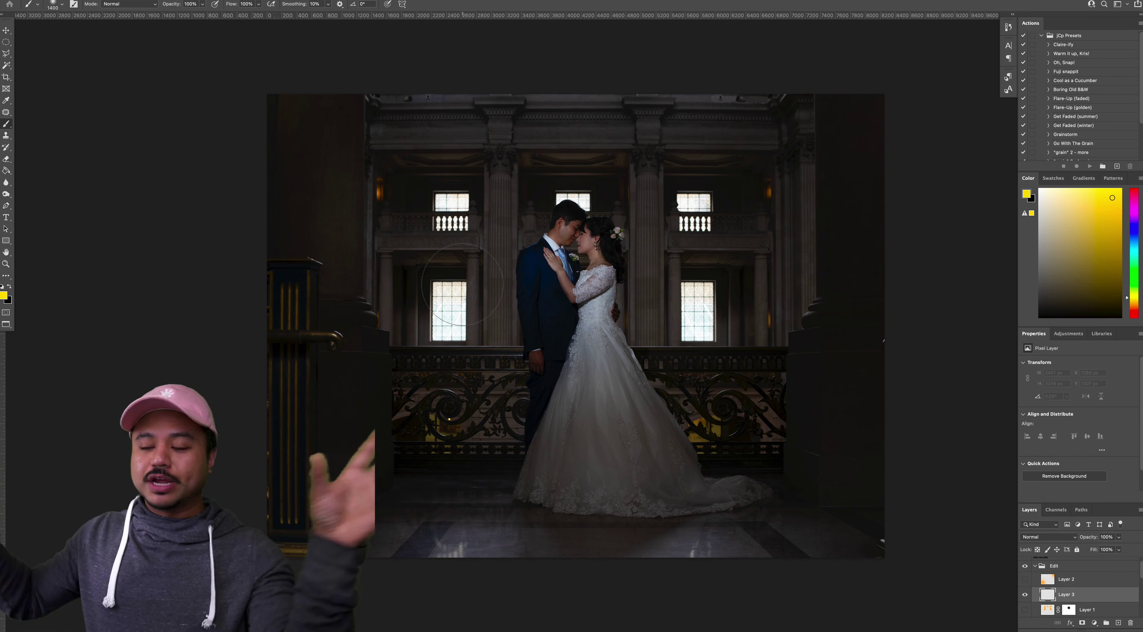
pyautogui.moveTo(464, 279)
pyautogui.mouseDown()
pyautogui.moveTo(446, 276)
pyautogui.moveTo(433, 297)
pyautogui.mouseUp()
pyautogui.moveTo(448, 195)
pyautogui.mouseDown()
pyautogui.moveTo(453, 178)
pyautogui.moveTo(436, 209)
pyautogui.mouseUp()
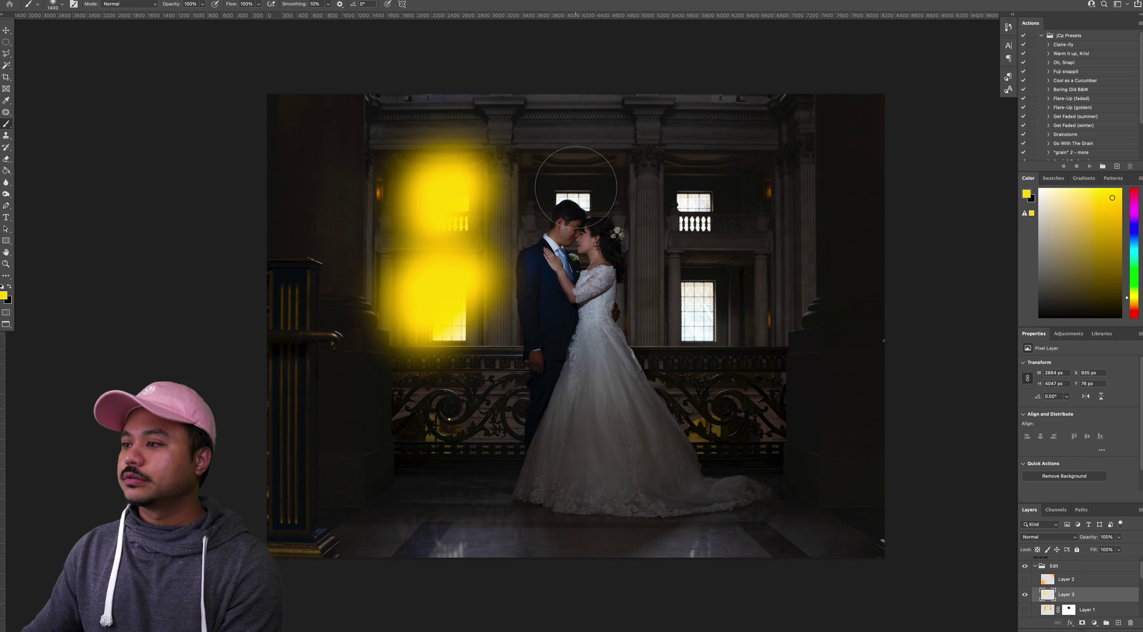
pyautogui.click(574, 177)
pyautogui.moveTo(686, 178)
pyautogui.mouseDown()
pyautogui.moveTo(721, 179)
pyautogui.moveTo(722, 224)
pyautogui.mouseUp()
# Paint yellow glow over the lower-right window and set Layer 3 to Screen blend mode
pyautogui.moveTo(690, 295)
pyautogui.mouseDown()
pyautogui.moveTo(705, 288)
pyautogui.moveTo(737, 306)
pyautogui.moveTo(728, 328)
pyautogui.mouseUp()
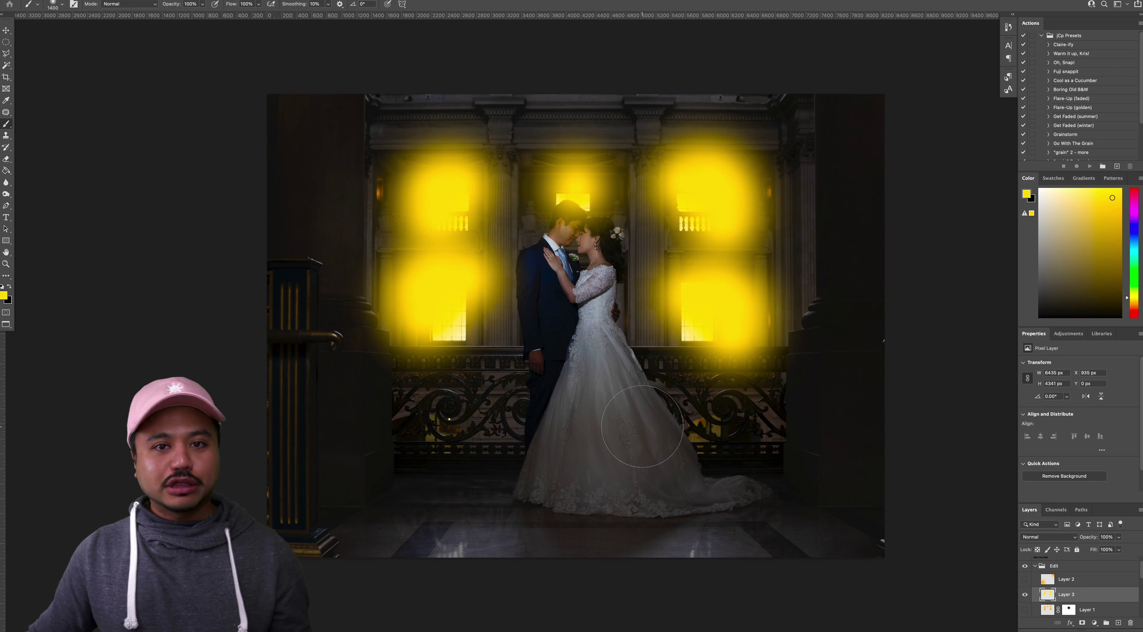
pyautogui.press('v')
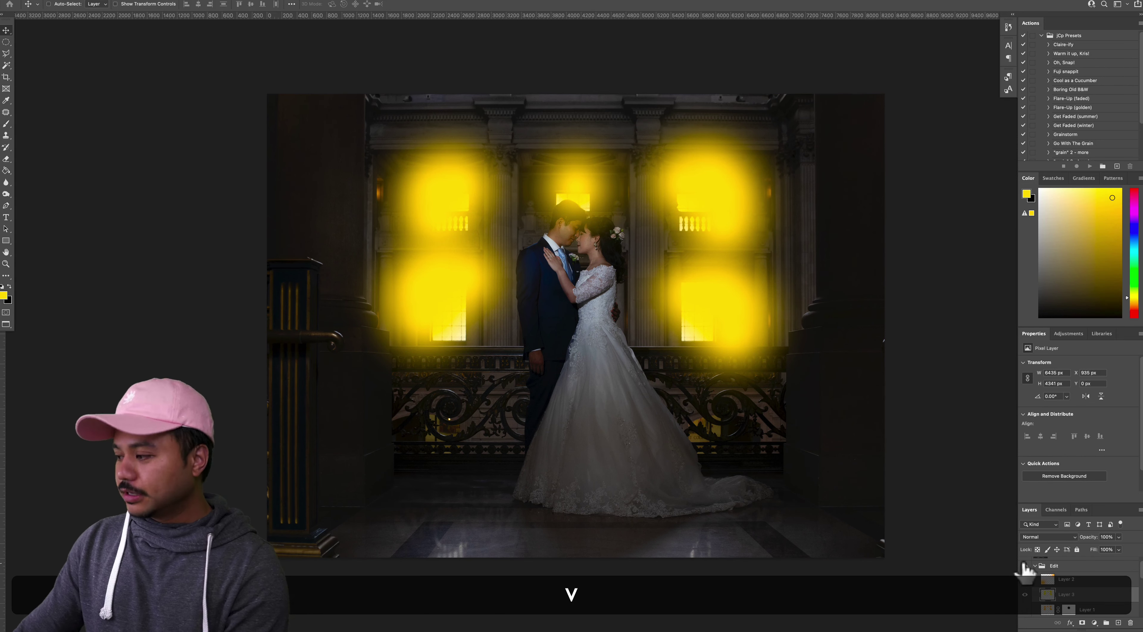
pyautogui.click(1034, 537)
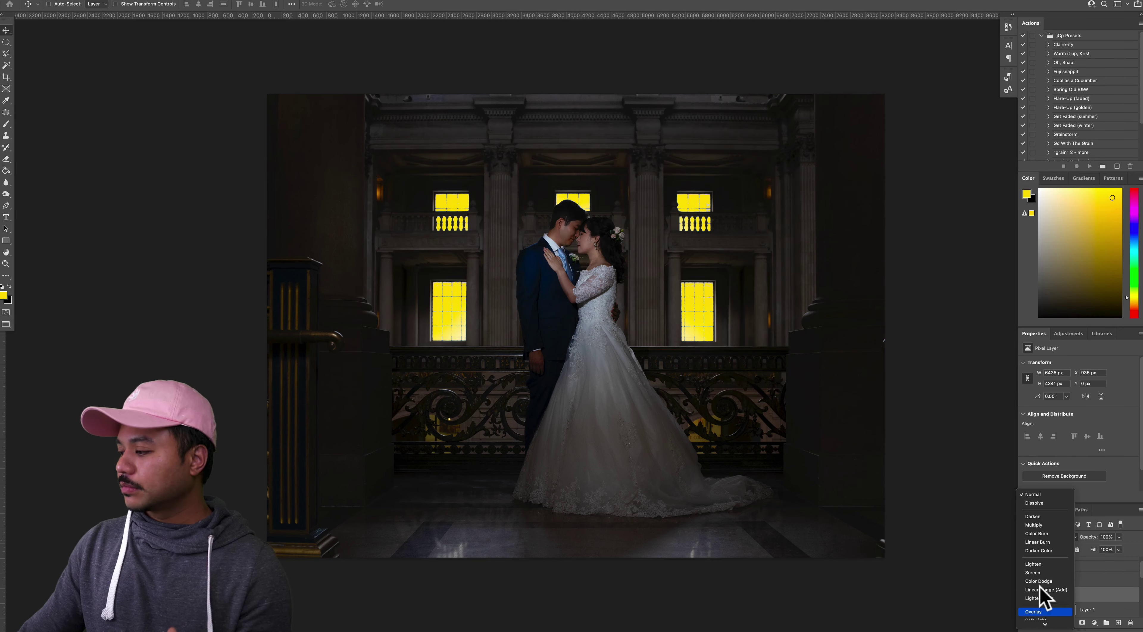
pyautogui.click(1033, 572)
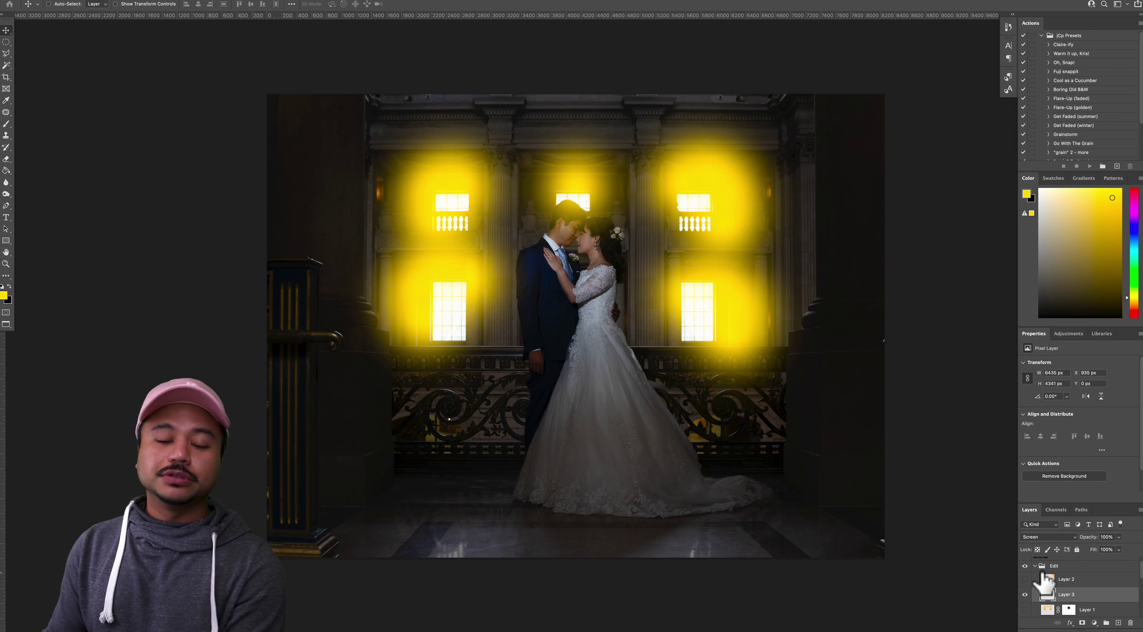
# Try Layer 3 at 5% opacity, toggle its visibility to compare, then return it to 100%
pyautogui.press('v')
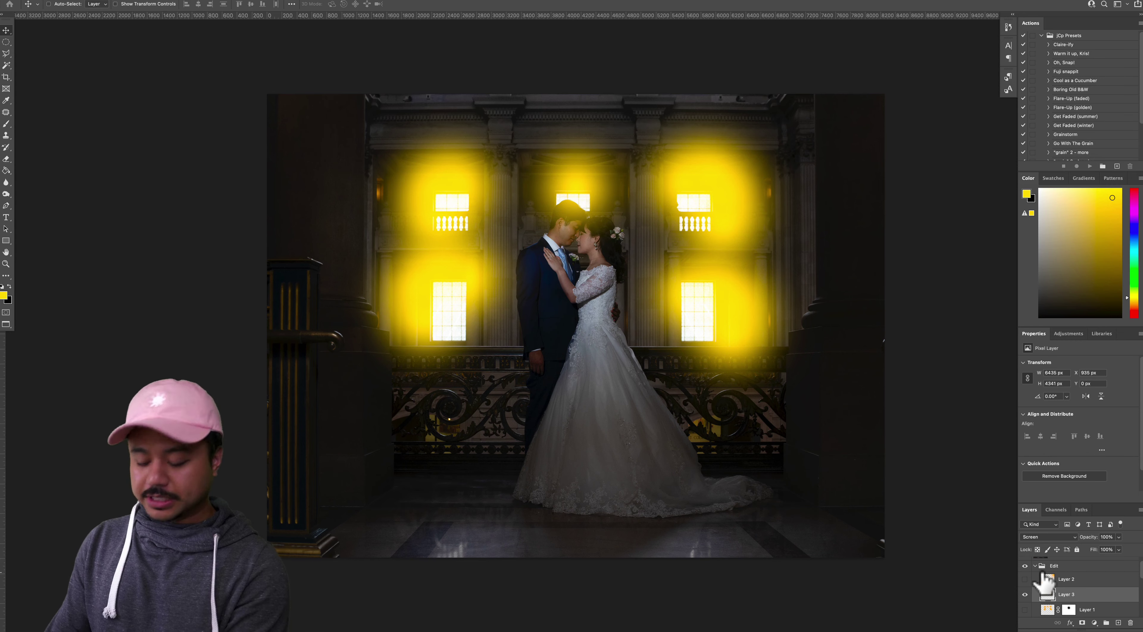
pyautogui.press('0')
pyautogui.press('5')
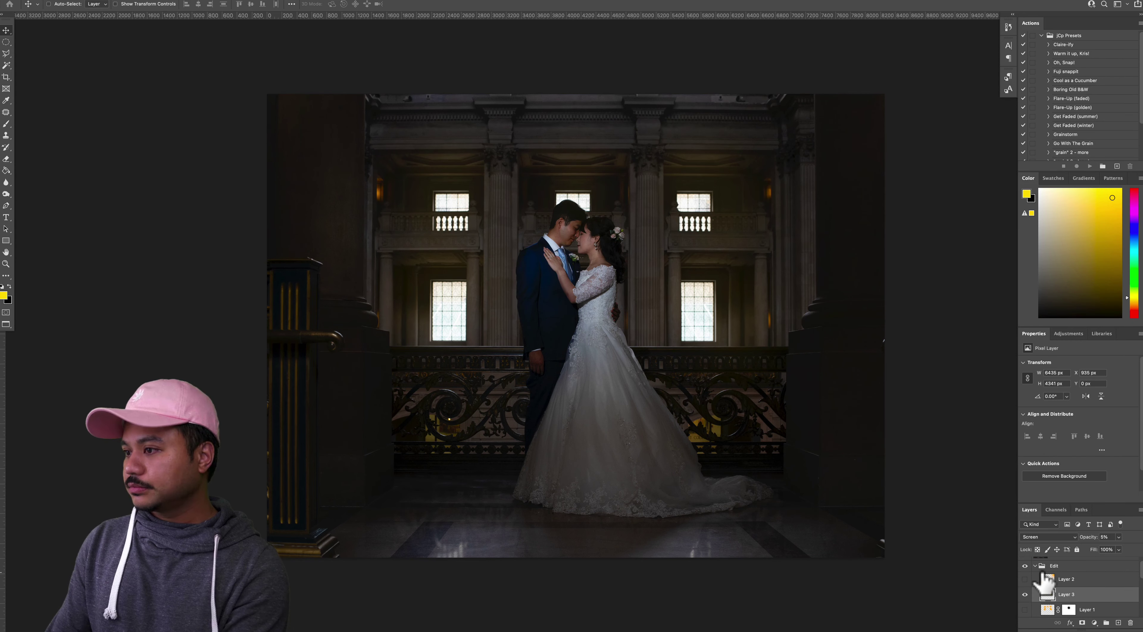
pyautogui.click(1024, 594)
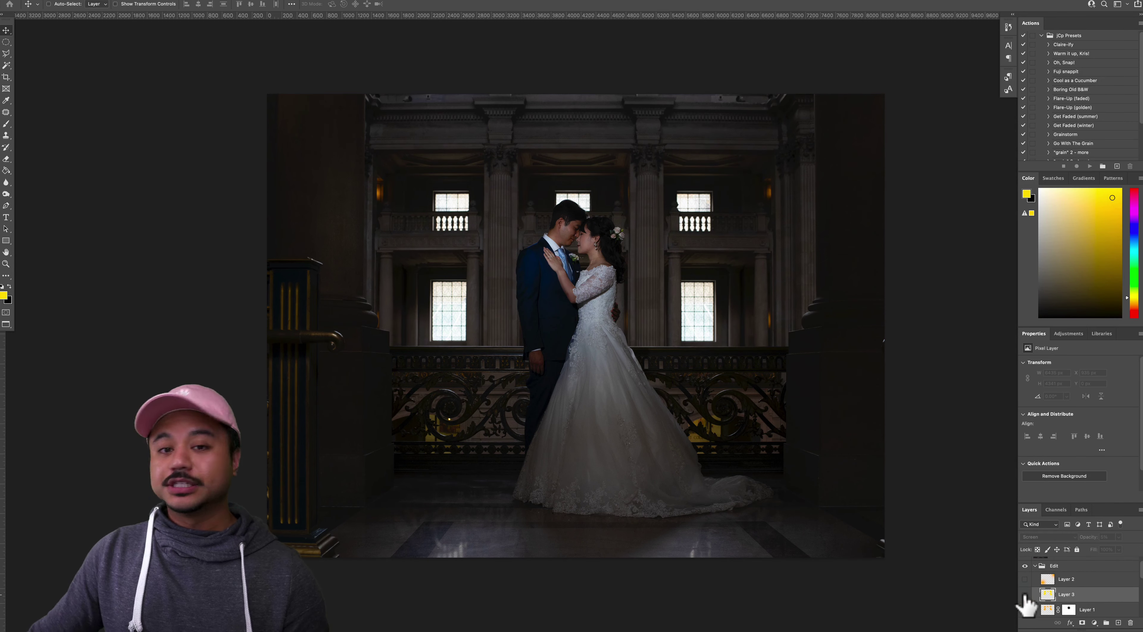
pyautogui.click(1024, 594)
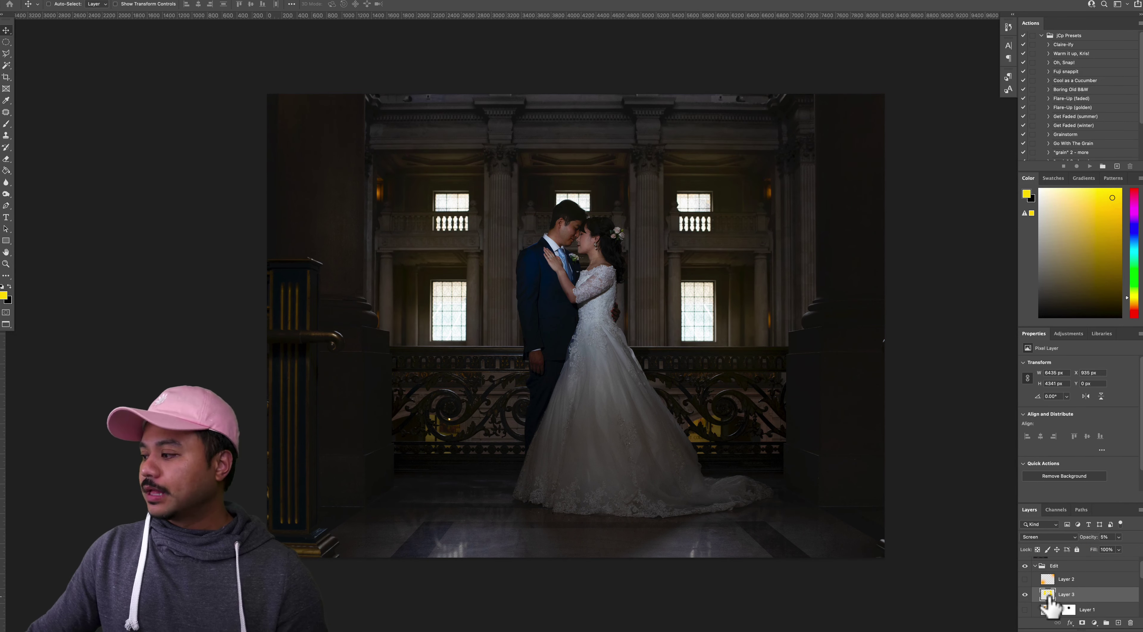
pyautogui.press('0')
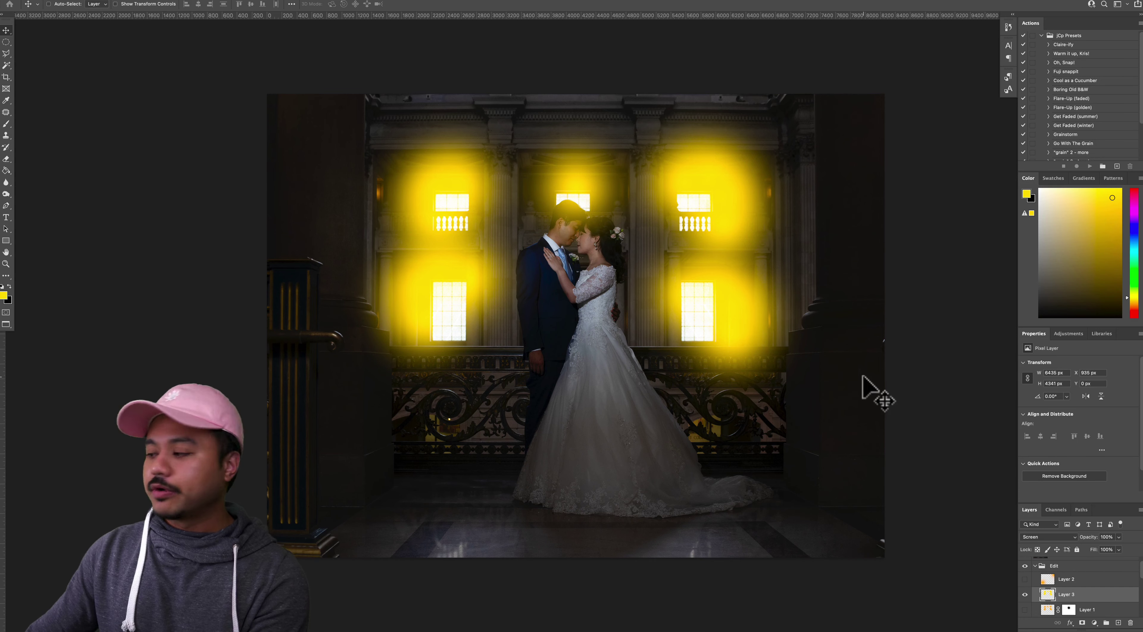
# Add a layer mask to Layer 3 and paint black over the upper centre window glow
pyautogui.click(1083, 623)
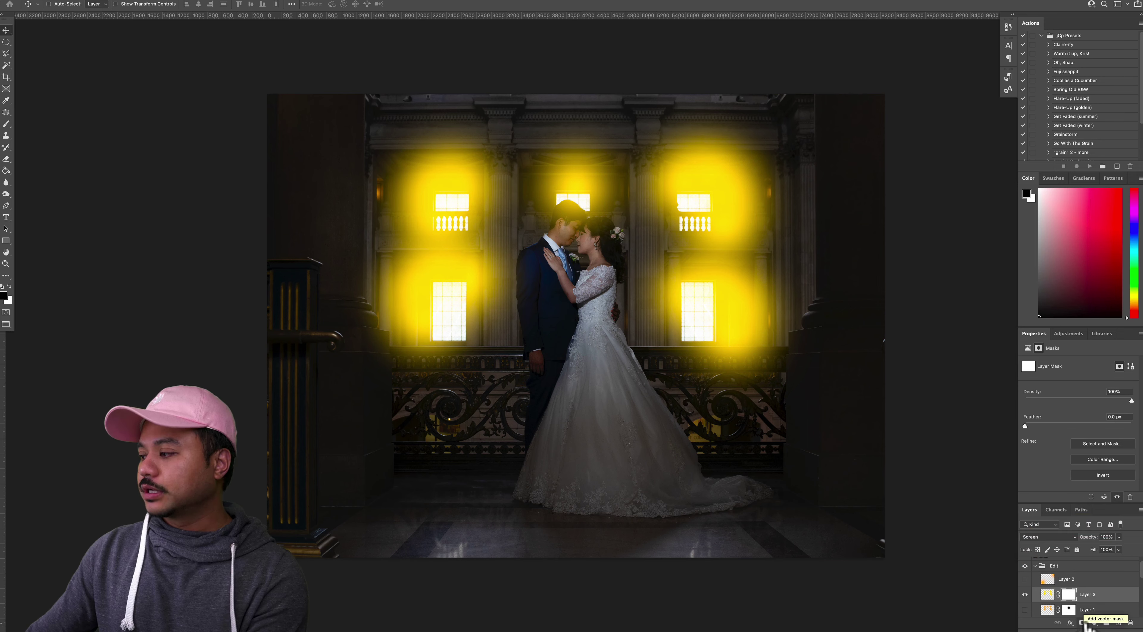
pyautogui.press('b')
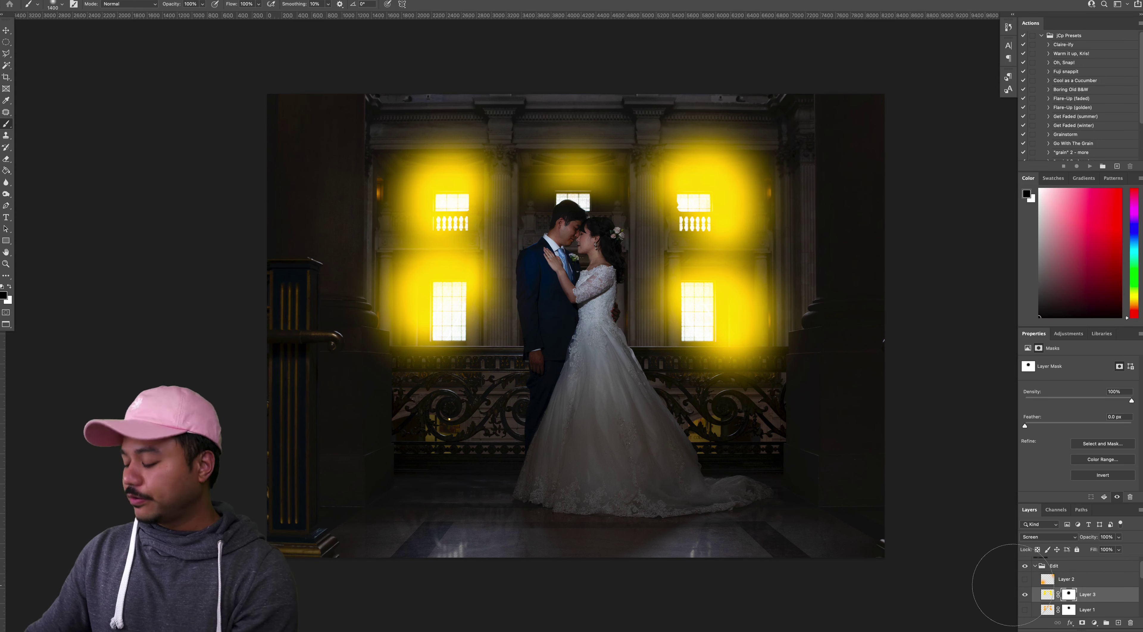
pyautogui.press('v')
# Set Layer 3's glow to 5% opacity and toggle its visibility to compare
pyautogui.click(1047, 593)
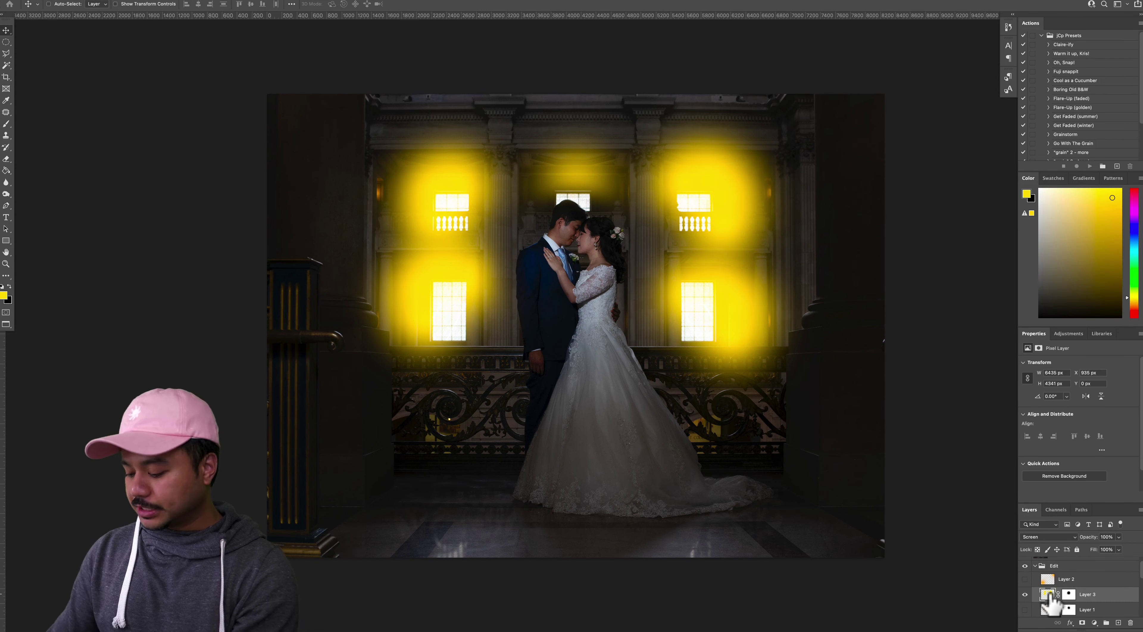
pyautogui.press('0')
pyautogui.press('5')
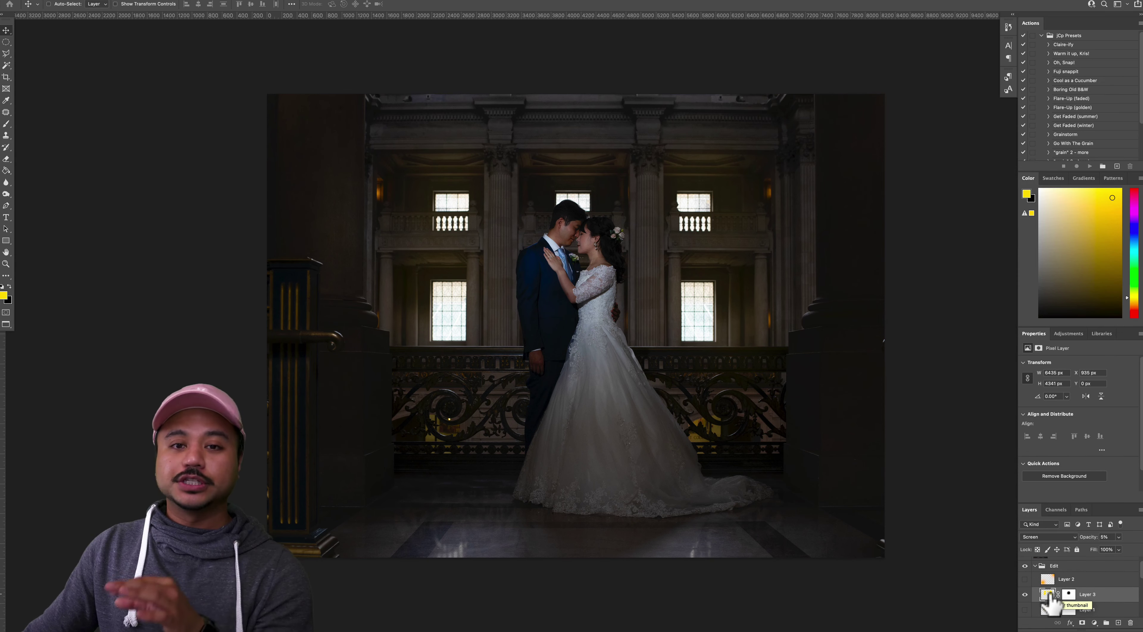
pyautogui.click(1025, 594)
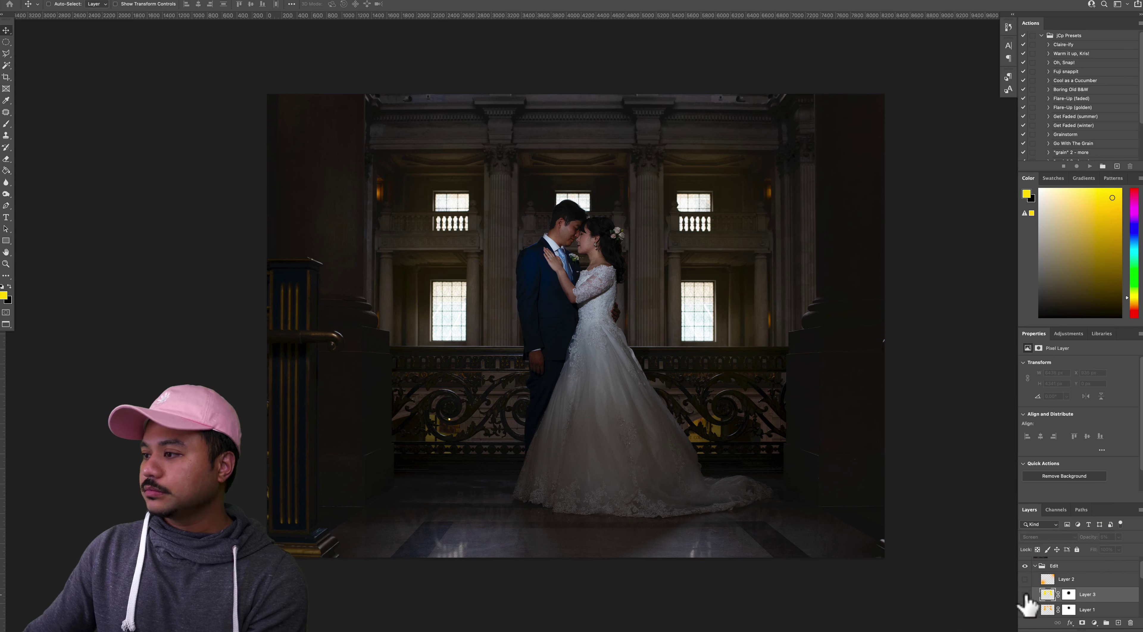
pyautogui.click(1025, 594)
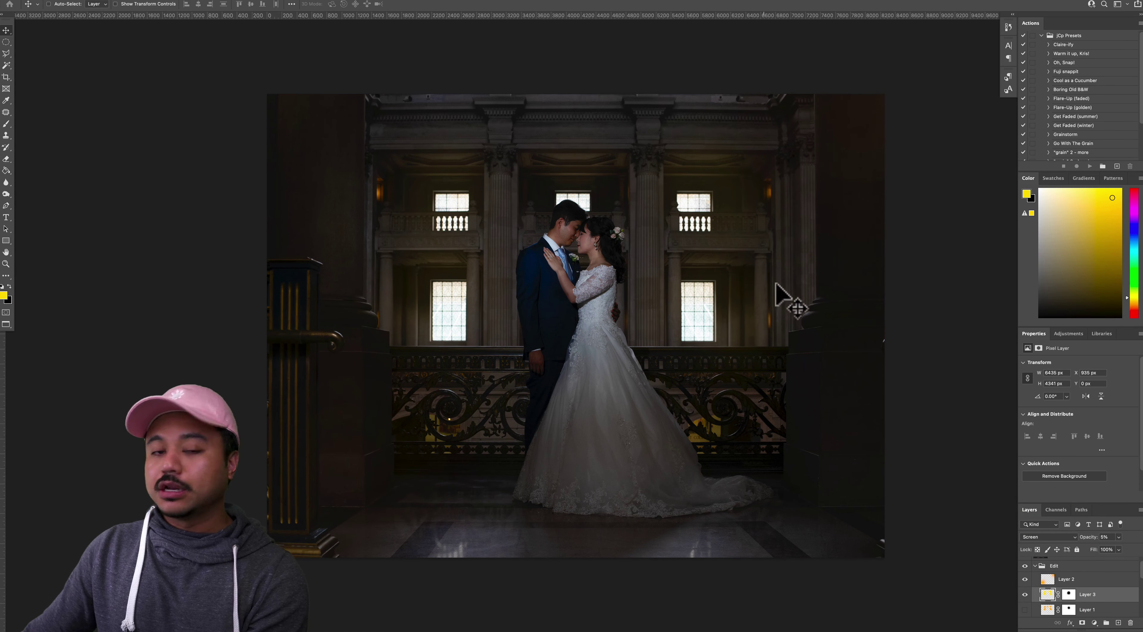
# Preview the warm glow Layer 2 at 100% opacity, then lower it to 5%
pyautogui.click(1044, 578)
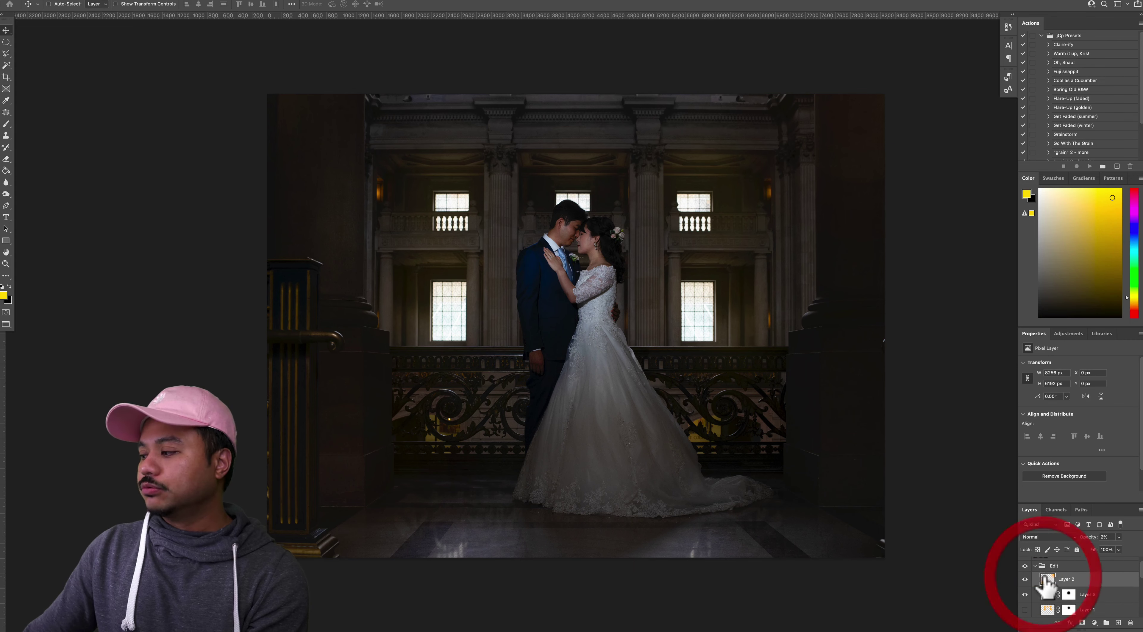
pyautogui.press('v')
pyautogui.press('0')
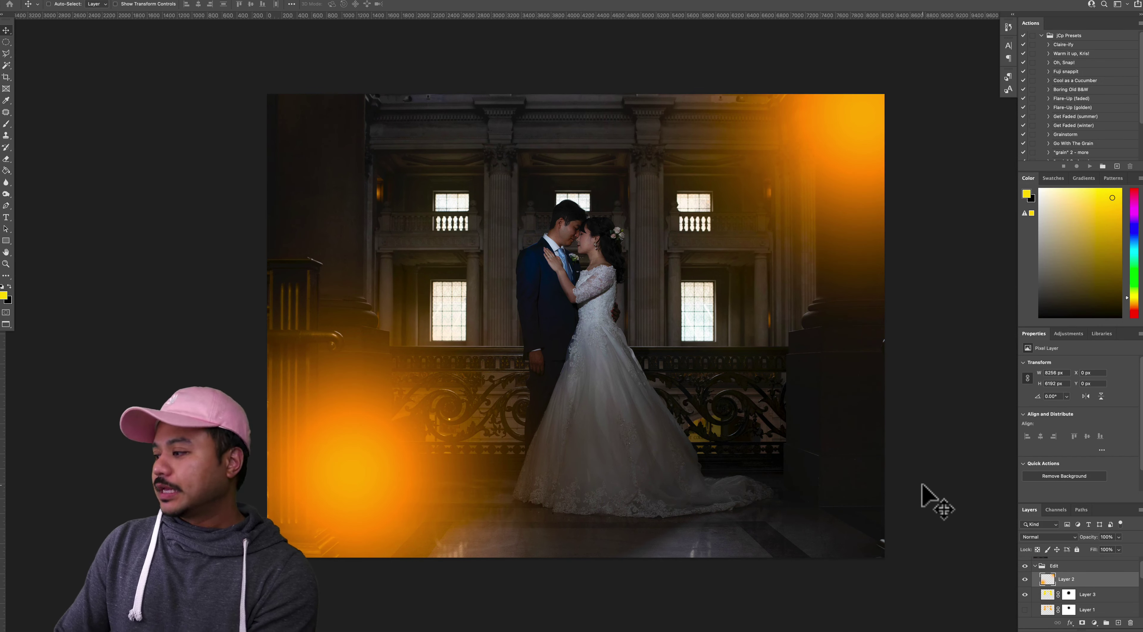
pyautogui.press('v')
pyautogui.press('5')
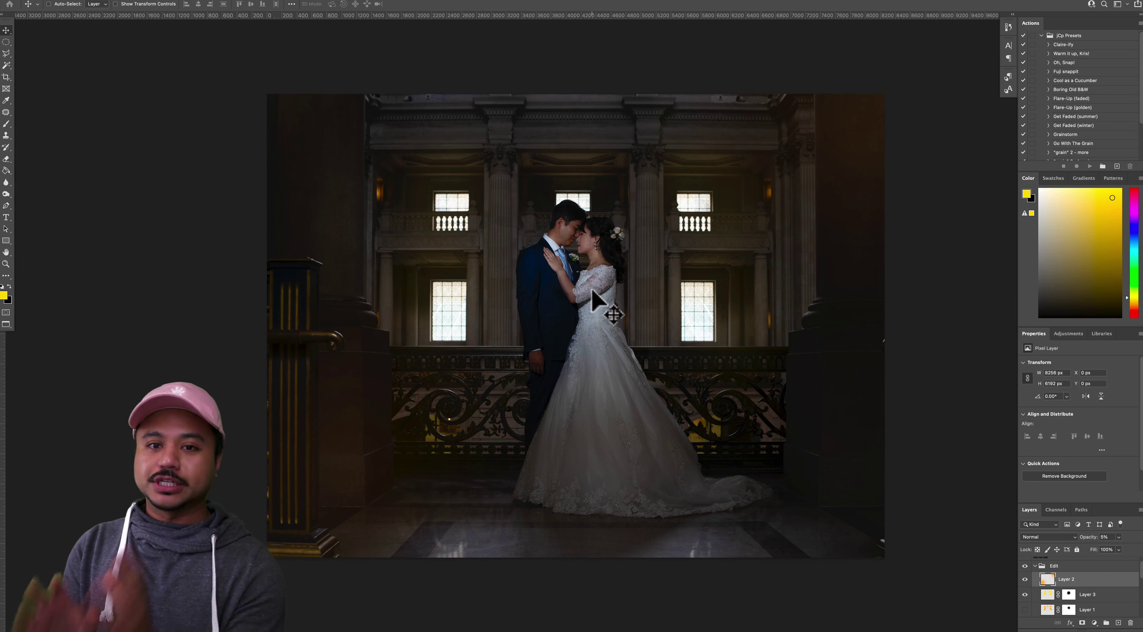
# Switch to Chrome's Pixieset gallery tab and scroll down the wedding photo grid
pyautogui.press('super+Tab')
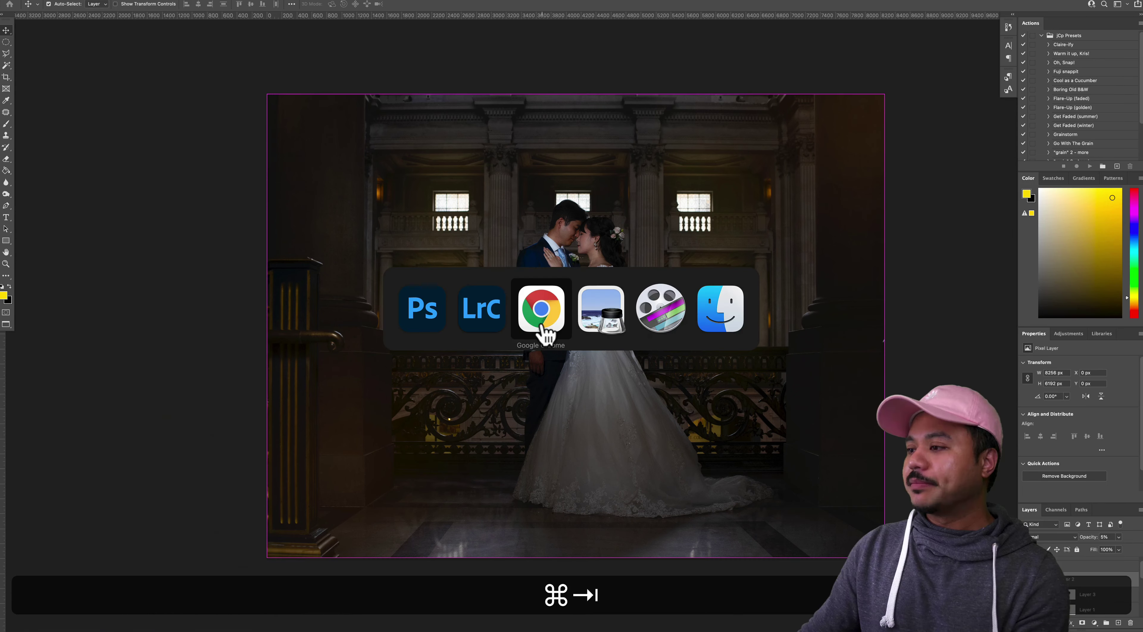
pyautogui.click(539, 320)
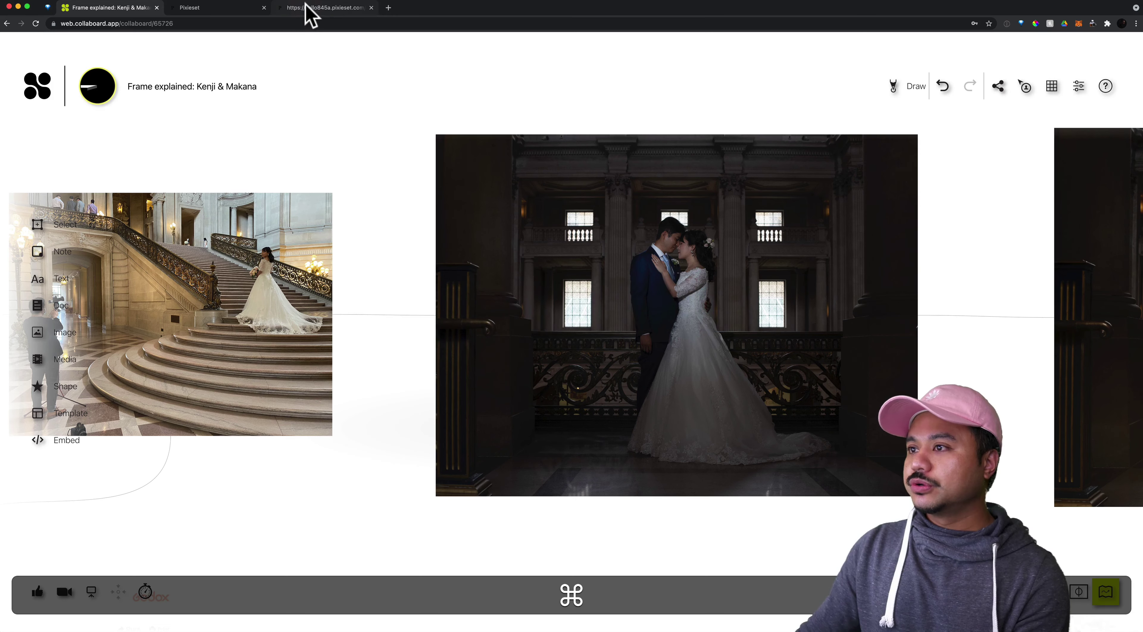
pyautogui.click(286, 9)
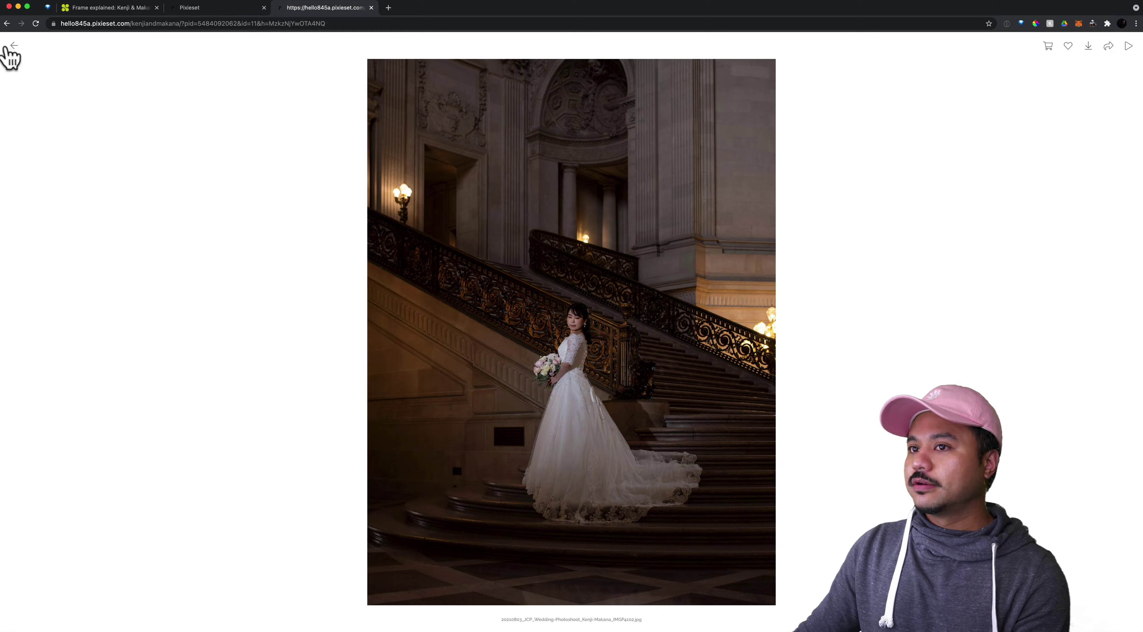
pyautogui.press('Escape')
pyautogui.scroll(-5, 434, 293)
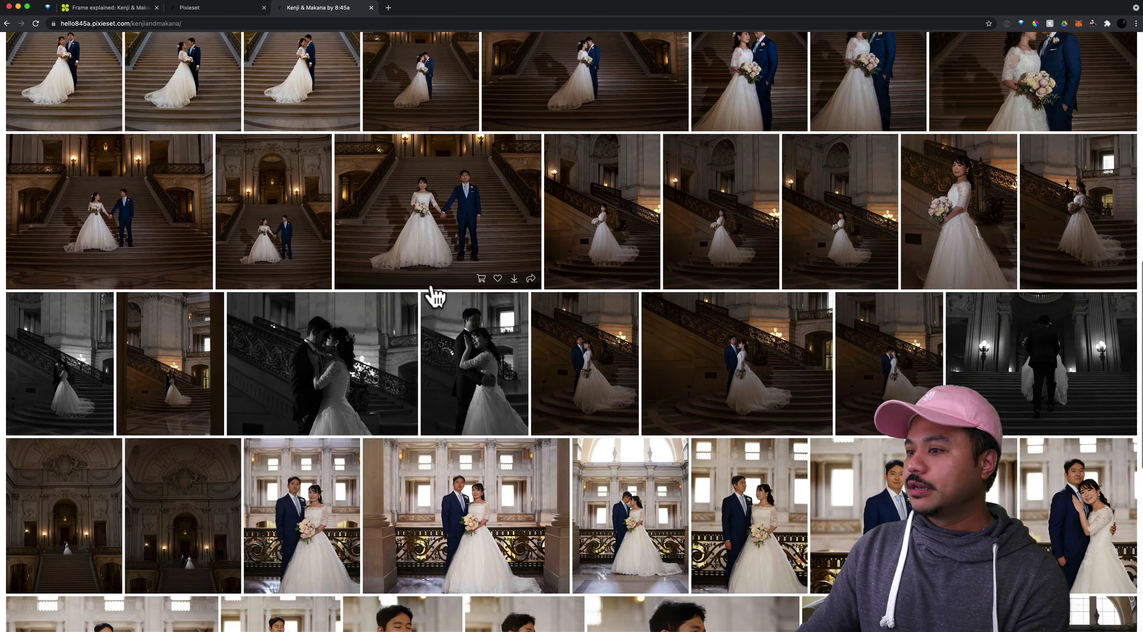
pyautogui.scroll(-7, 434, 293)
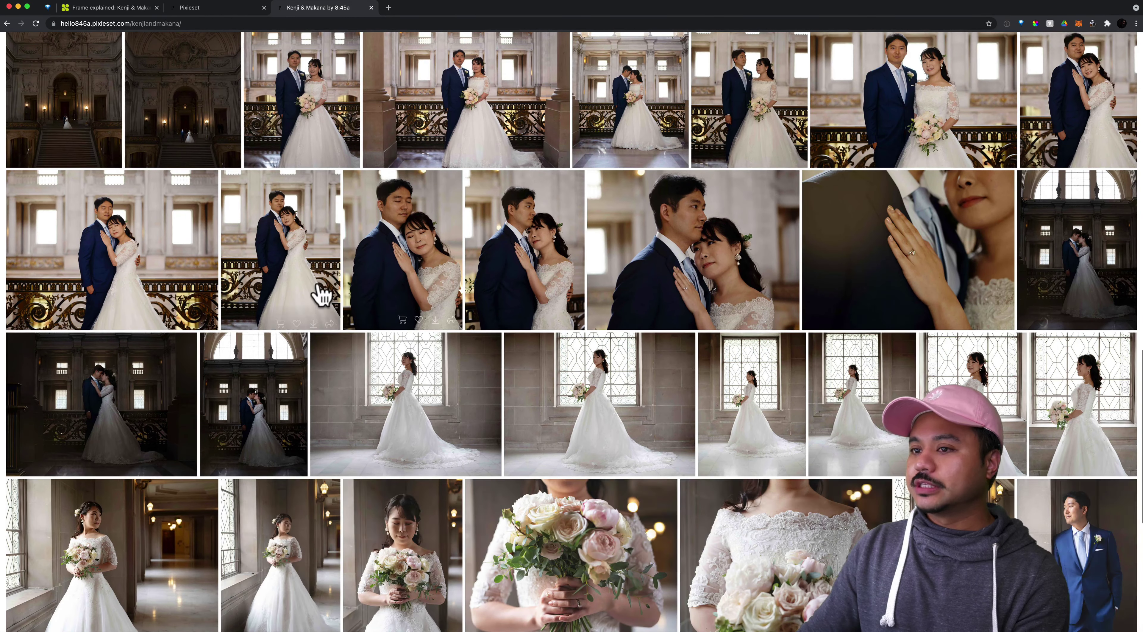
# View the pillar-framed couple photo and the next couple photo full size
pyautogui.click(437, 99)
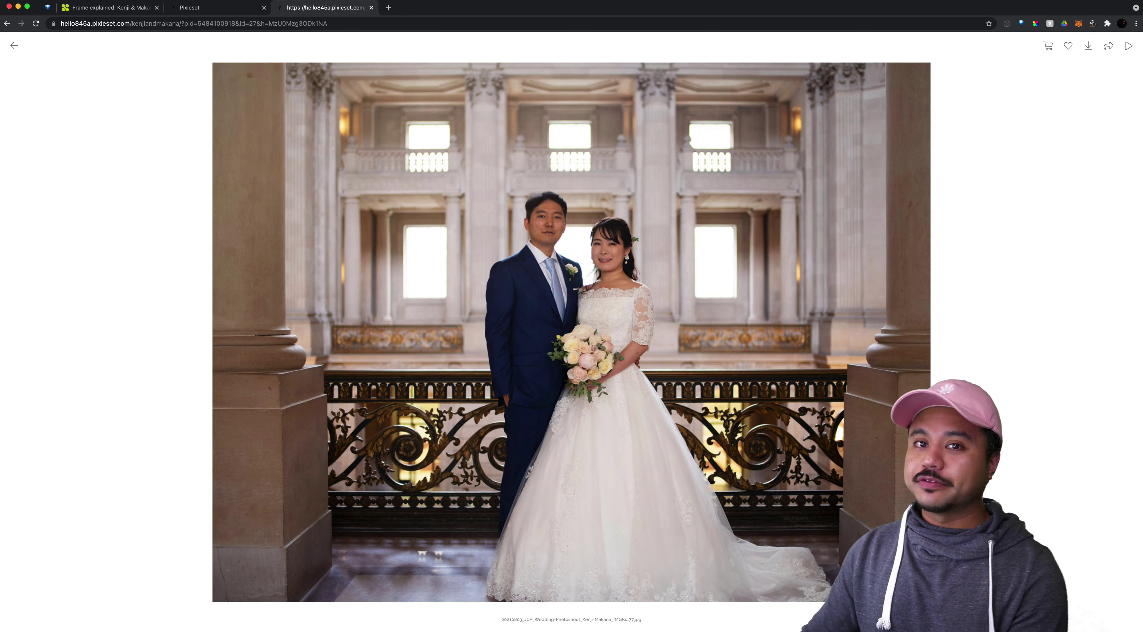
pyautogui.click(13, 45)
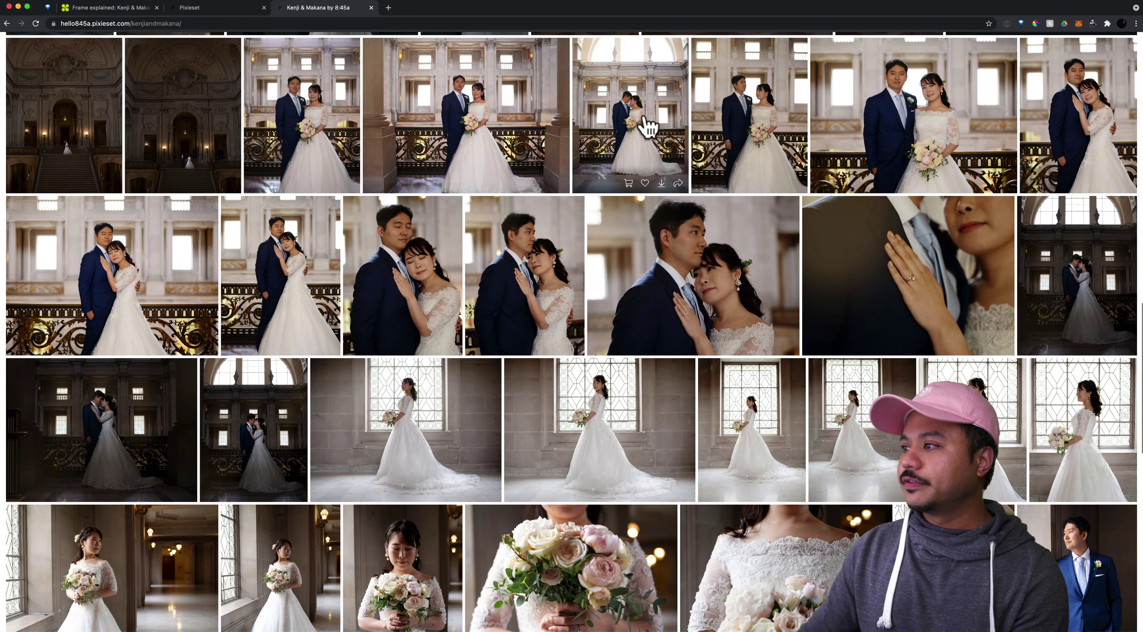
pyautogui.click(647, 122)
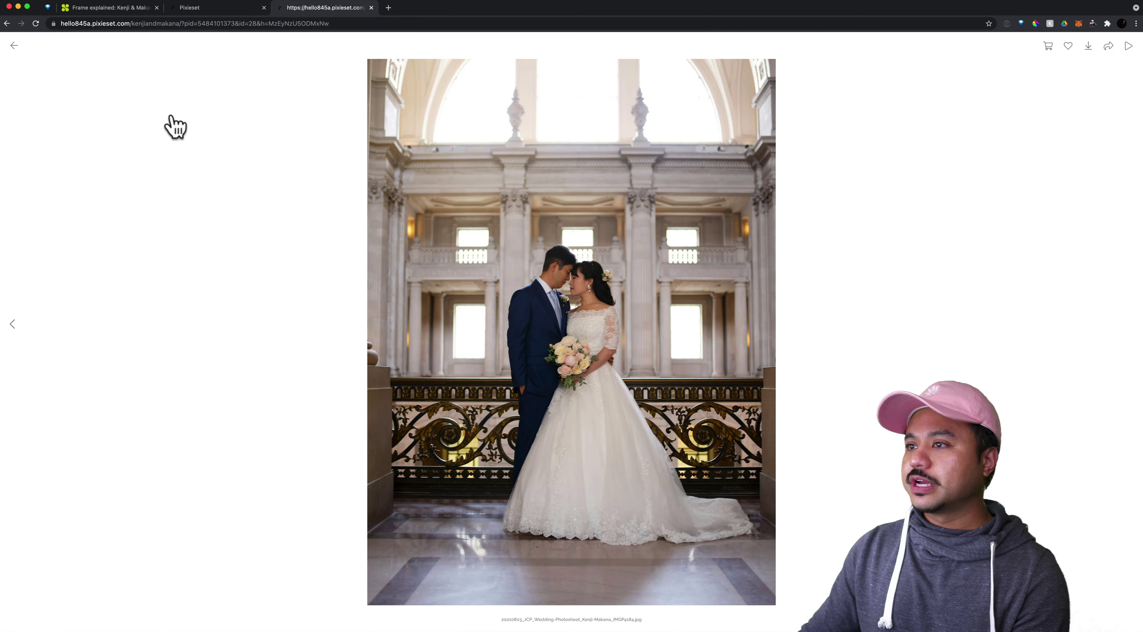
pyautogui.click(14, 45)
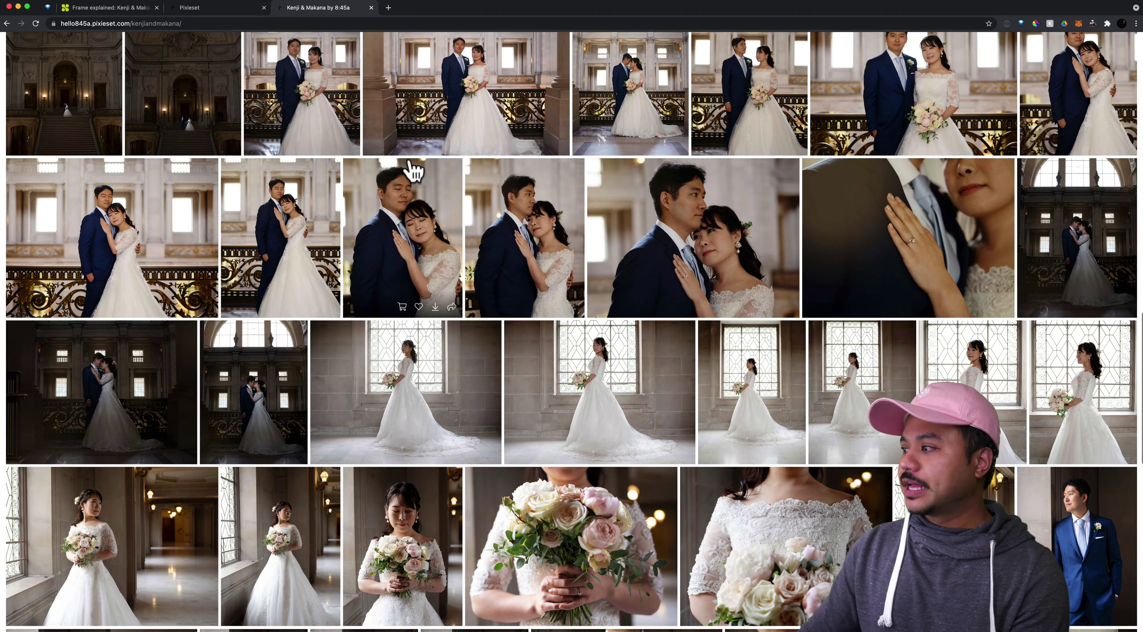
# Page through the arched-window couple photos, then bring up the edited image in Preview
pyautogui.click(1086, 245)
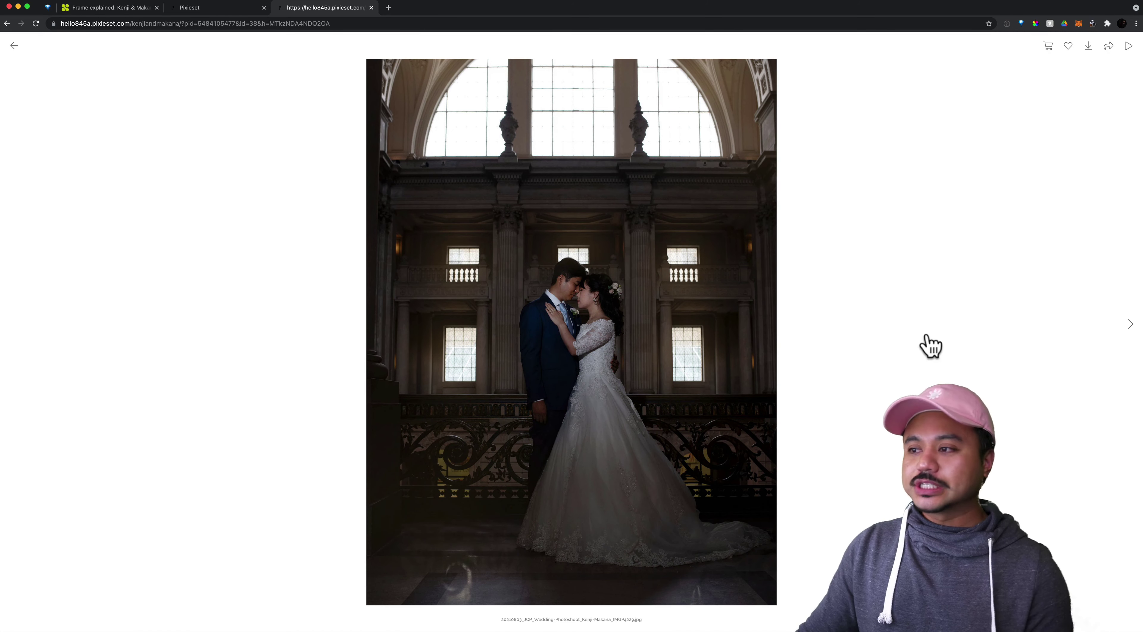
pyautogui.click(1130, 322)
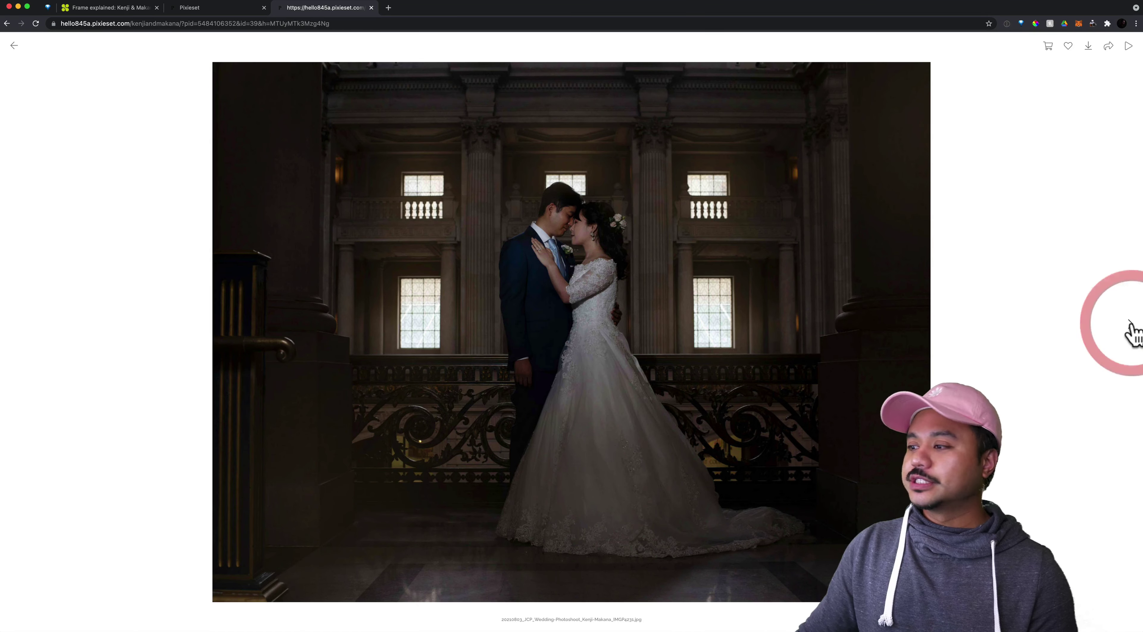
pyautogui.click(1130, 323)
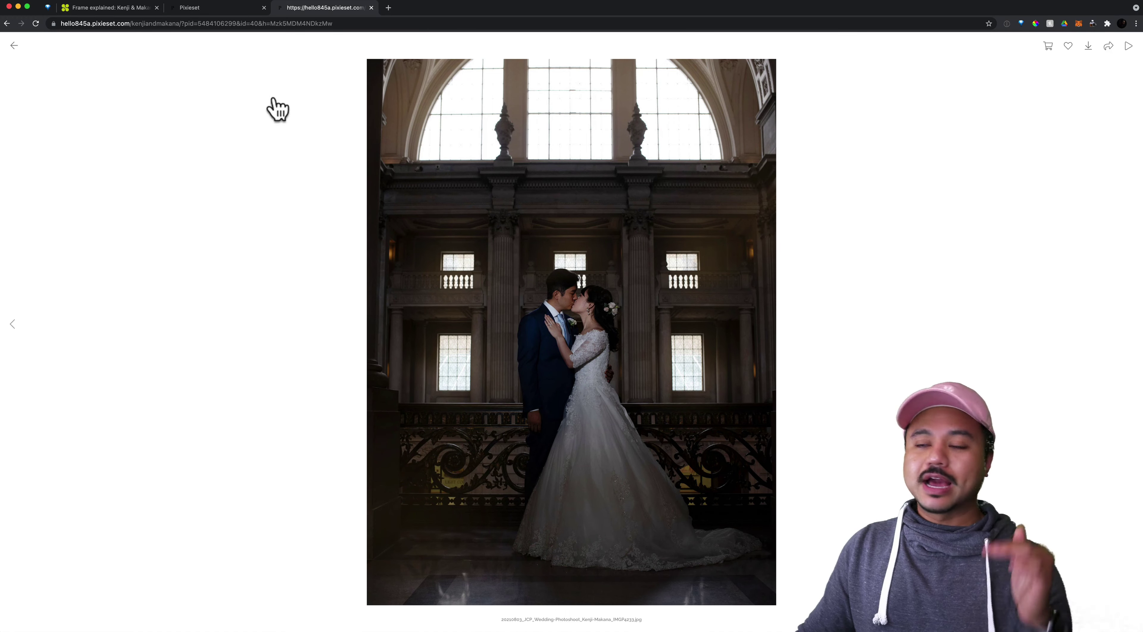
pyautogui.click(14, 45)
pyautogui.scroll(-2, 579, 237)
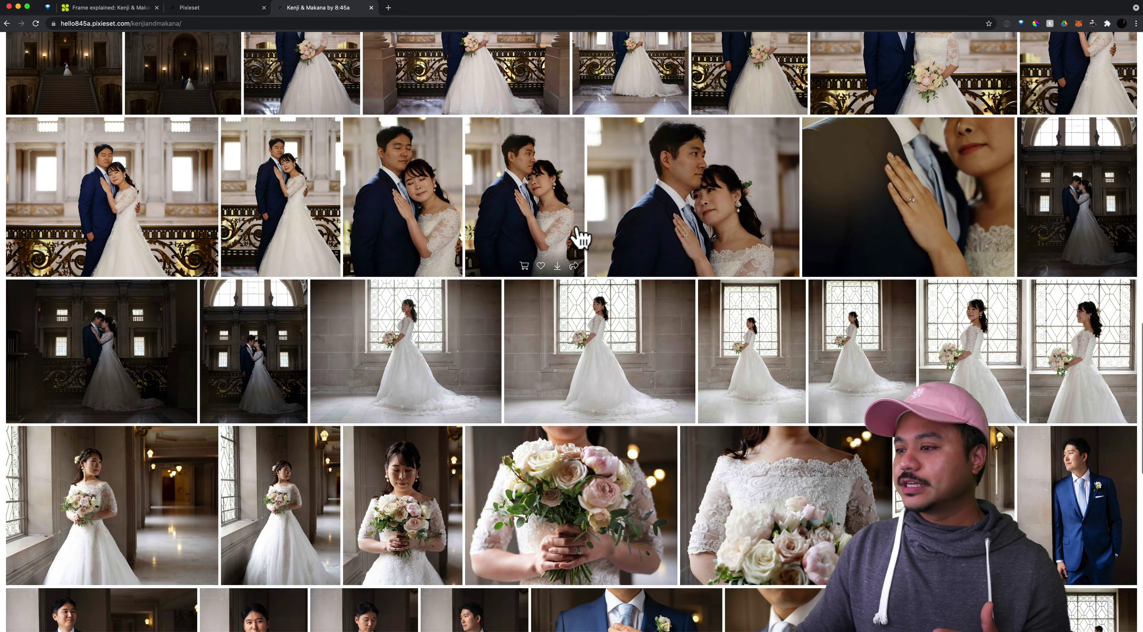
pyautogui.press('super+Tab')
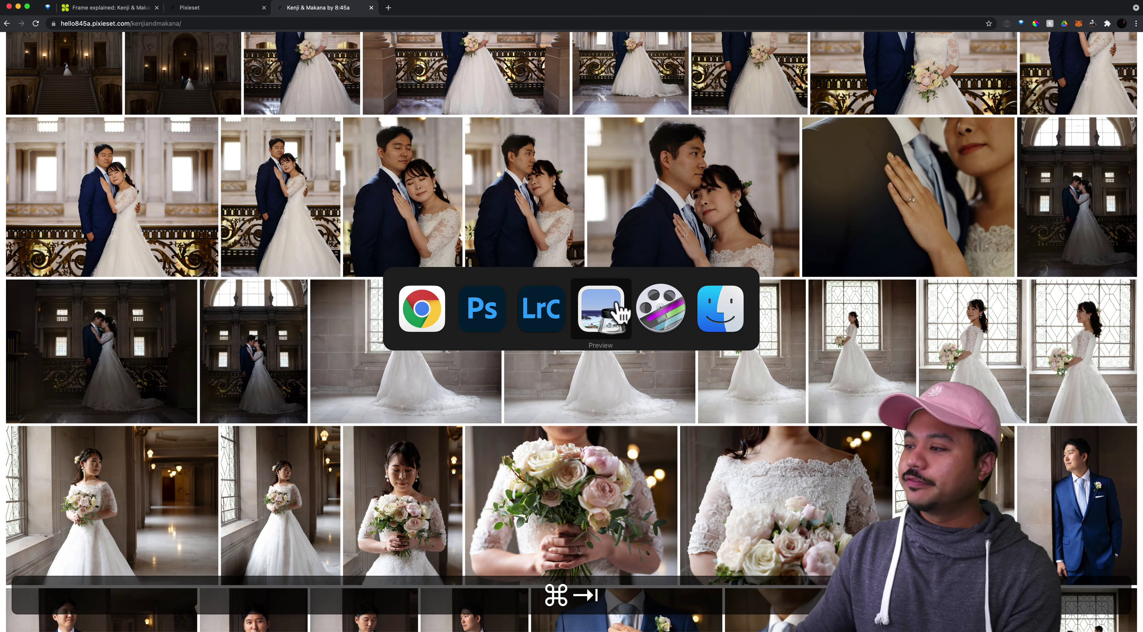
pyautogui.click(601, 308)
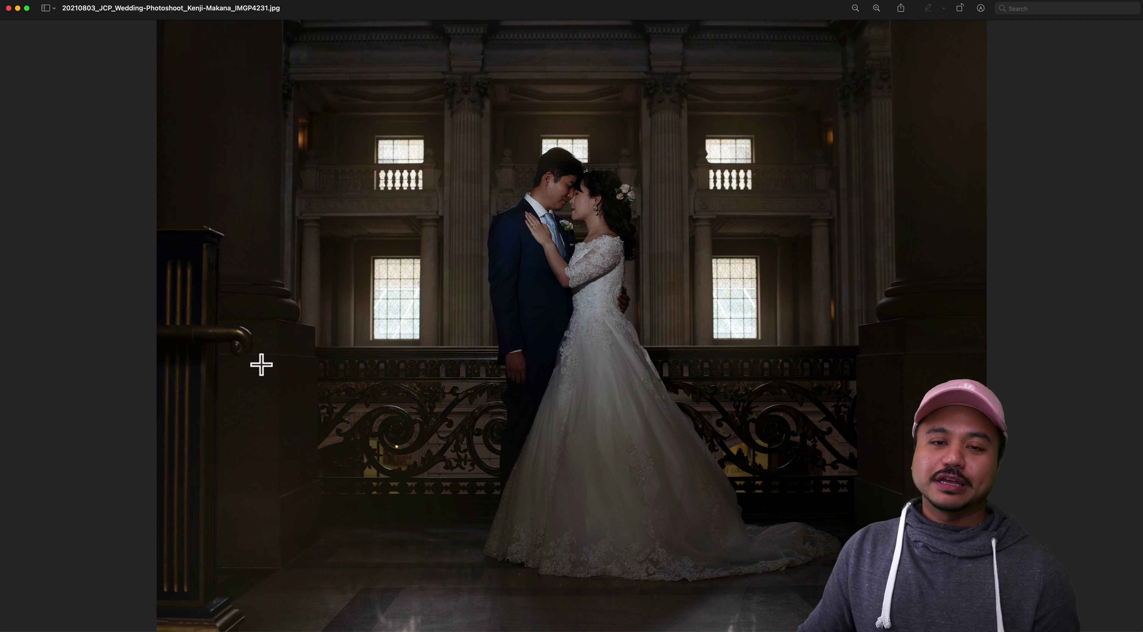